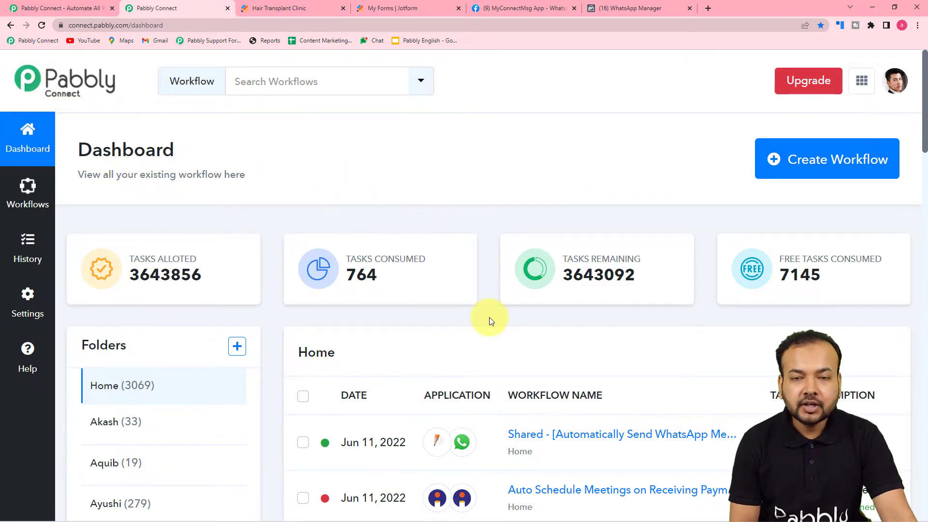
From the dashboard, create a workflow named 'Send Images on WhatsApp Automatically'.
left_click(89, 13)
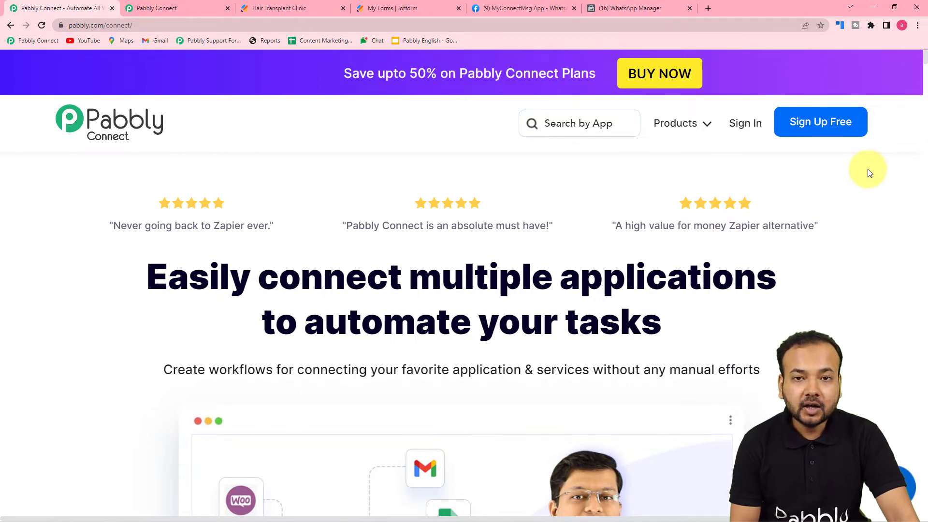
left_click(191, 8)
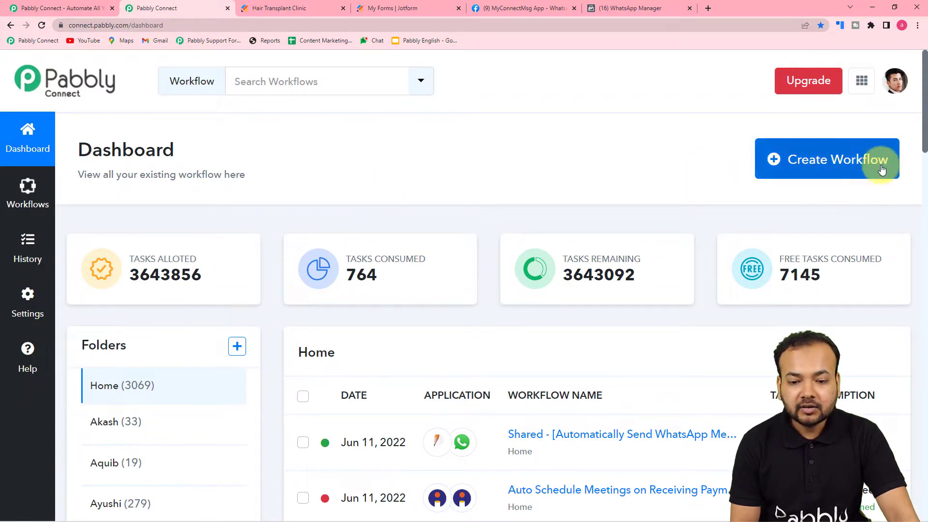
left_click(843, 162)
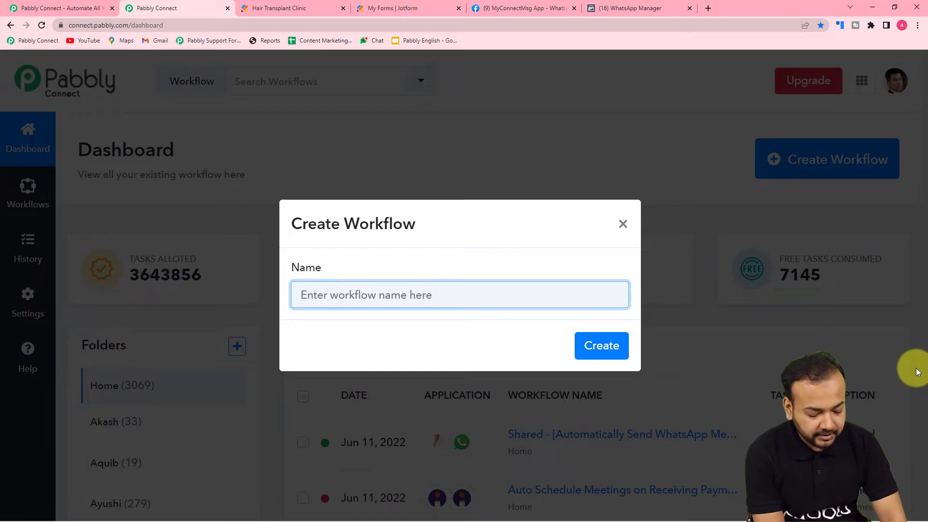
type("Send Image")
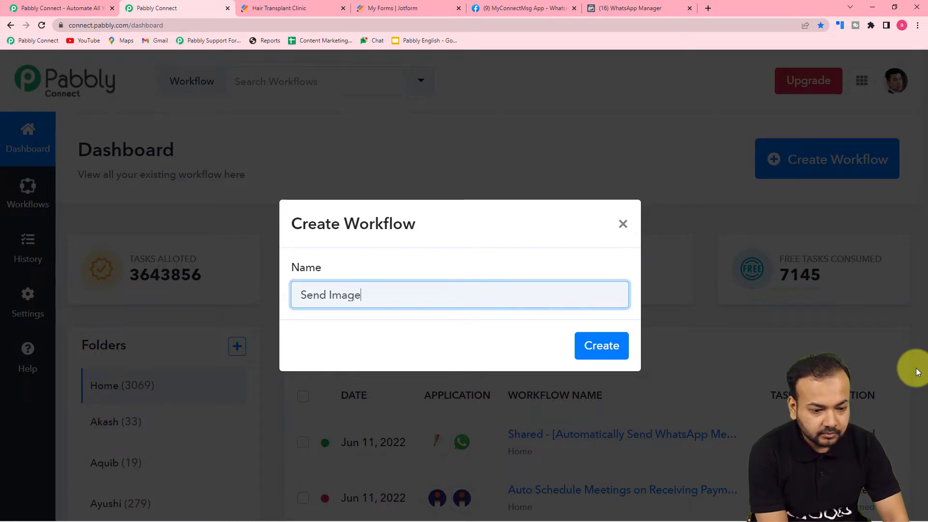
type("s on WhatsApp Auto")
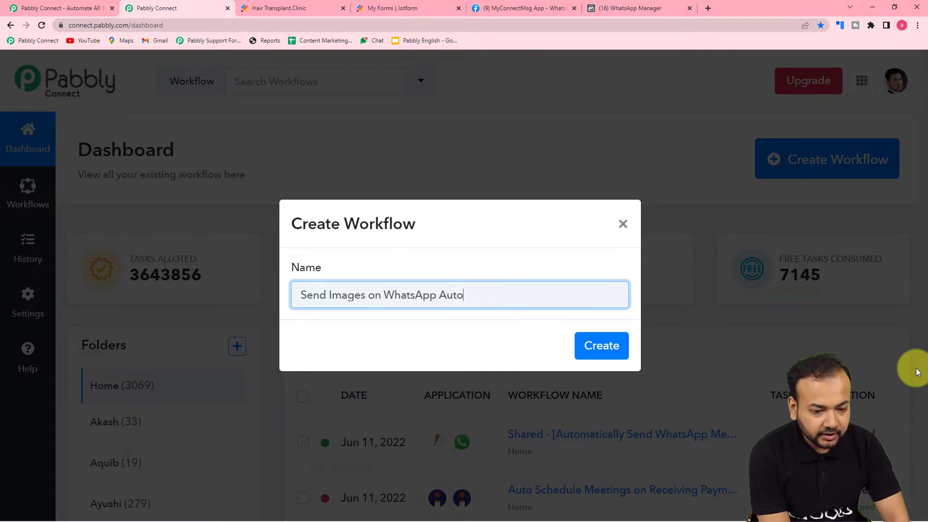
type("matically")
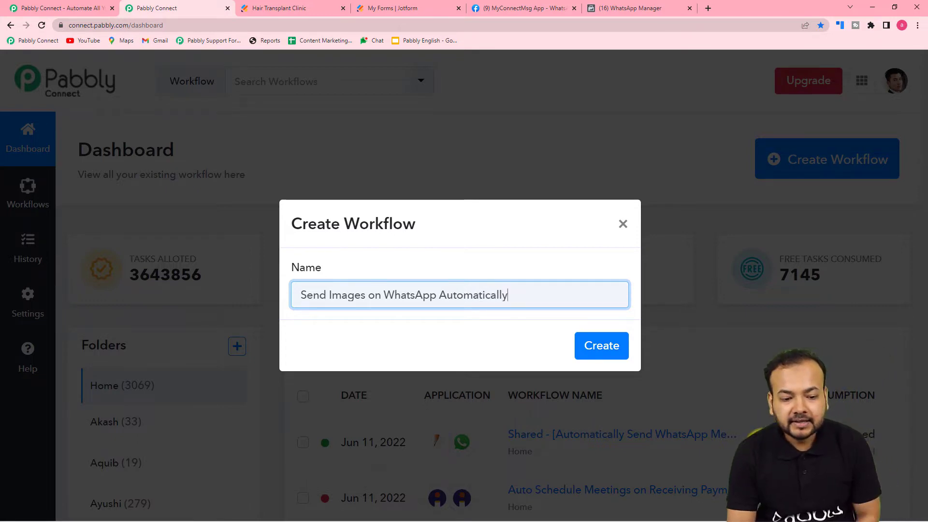
left_click(623, 354)
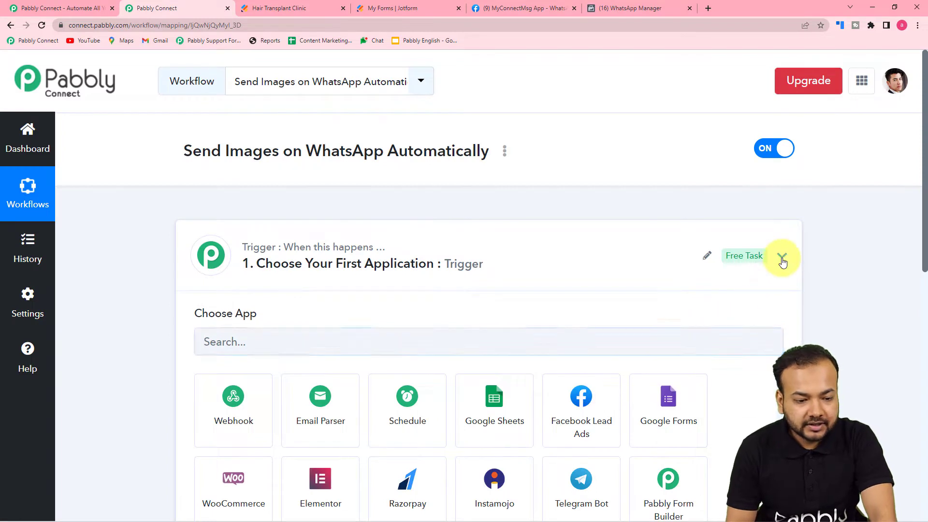
Set the trigger app to JotForm, found by searching 'jotf', with the New Response event.
left_click(782, 255)
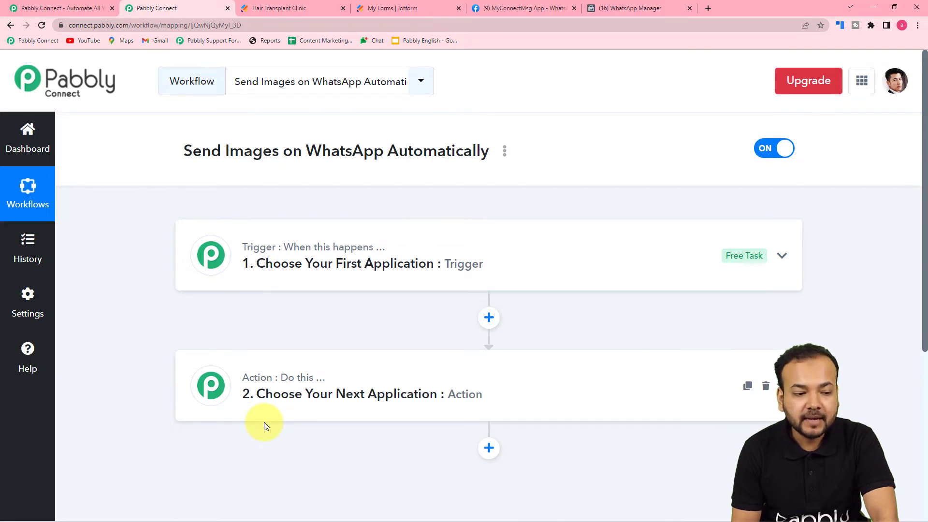
left_click(341, 265)
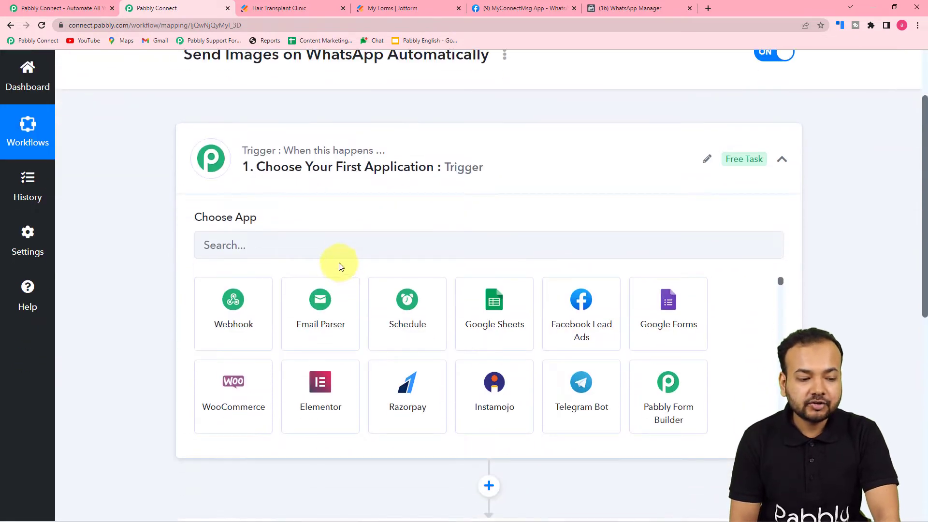
left_click(305, 246)
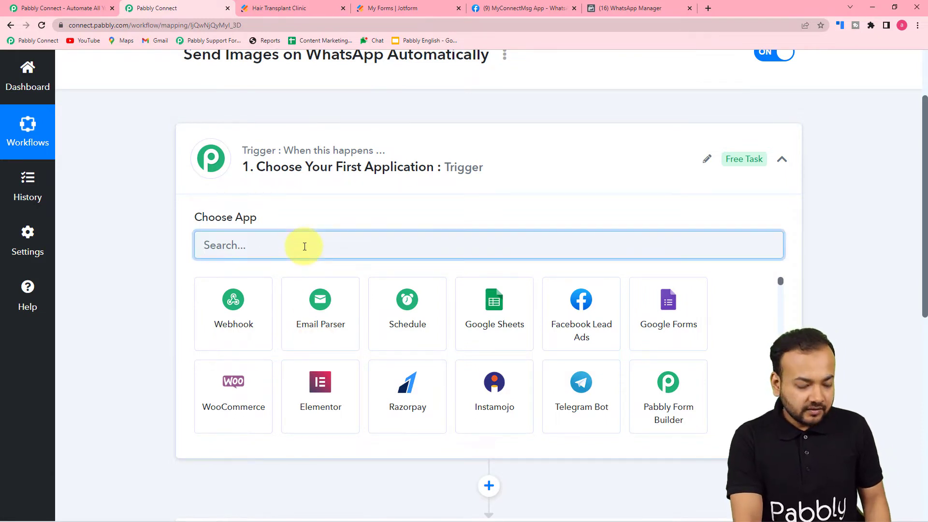
type("jot")
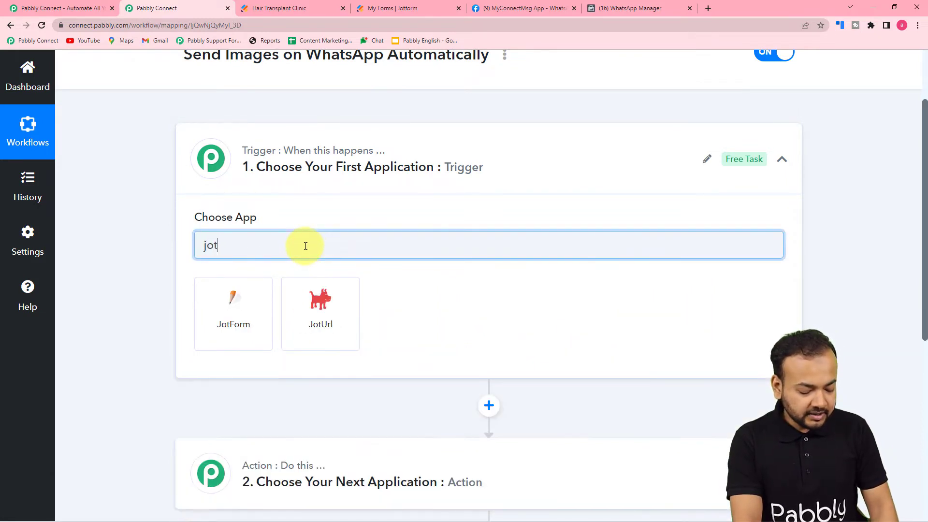
type("f")
left_click(248, 321)
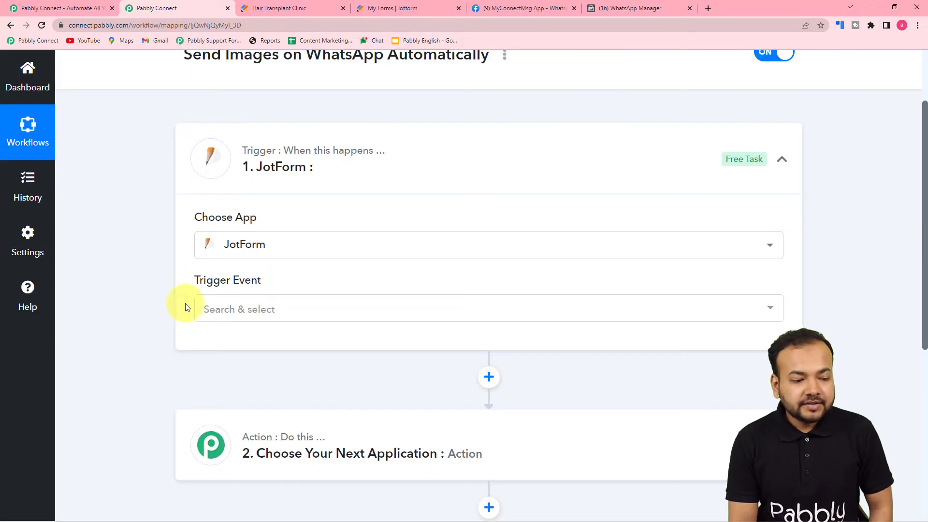
left_click(247, 319)
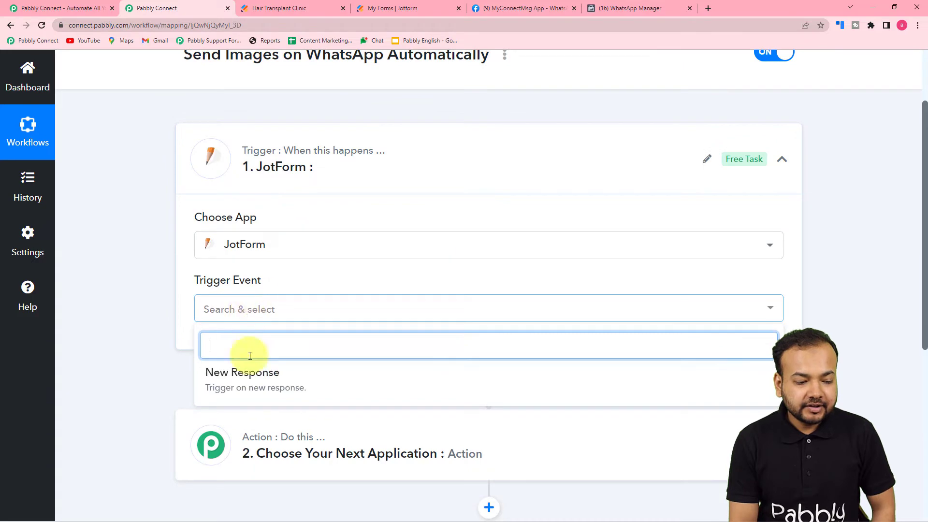
left_click(259, 385)
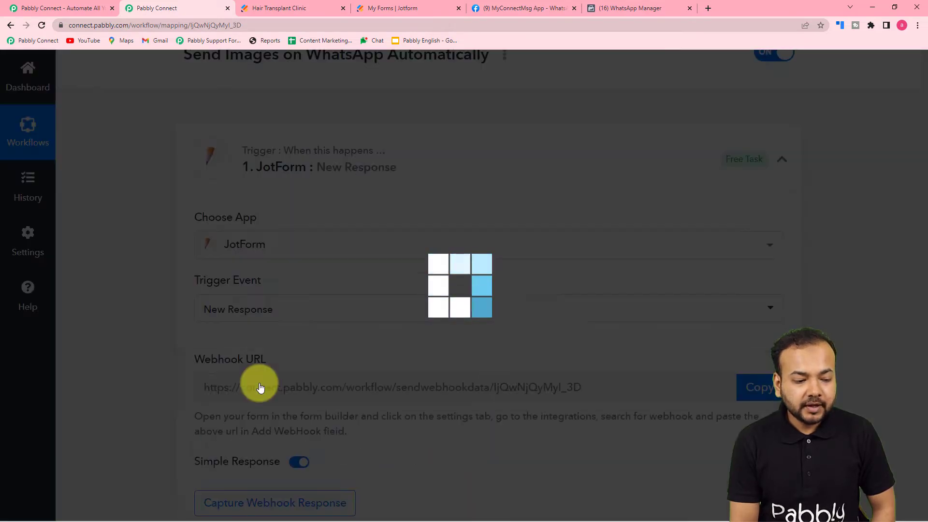
Review the Webhook URL and Capture Webhook Response button, then go to Jotform's My Forms list.
scroll(256, 382, "down", 2)
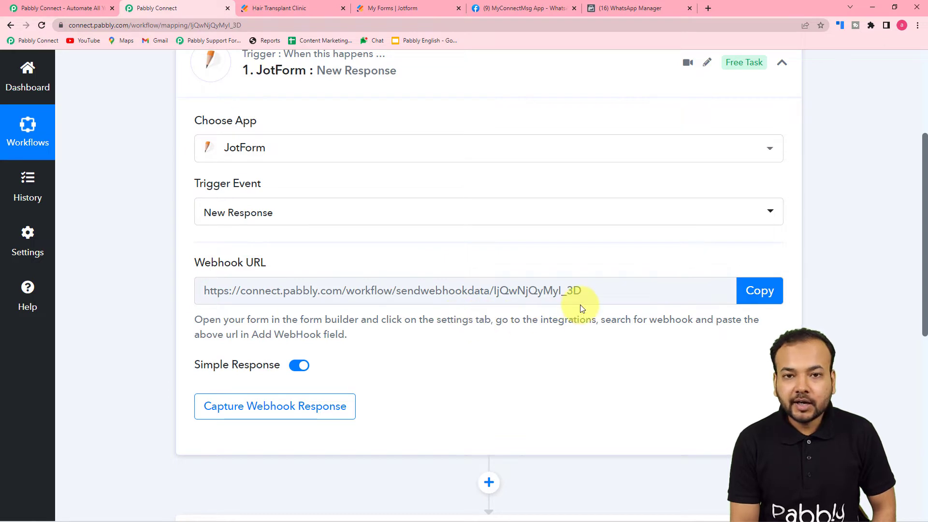
scroll(581, 308, "down", 1)
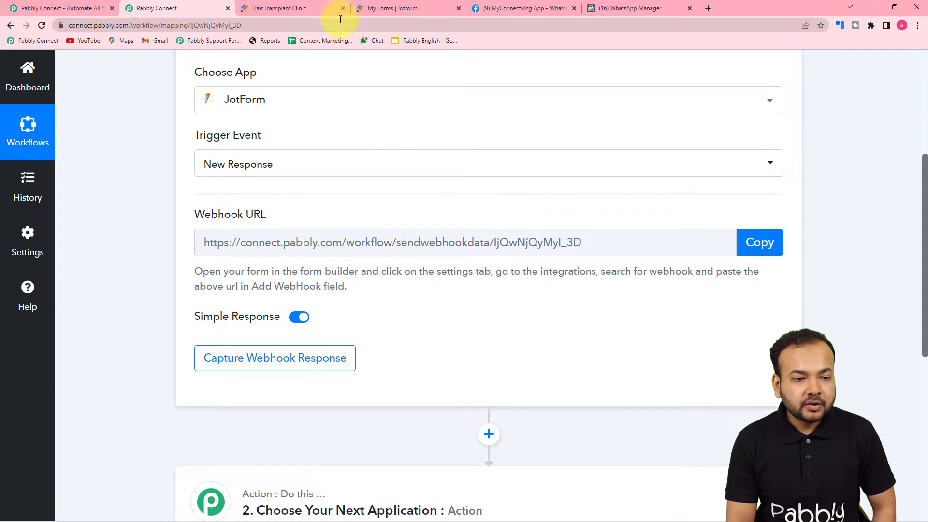
left_click(384, 10)
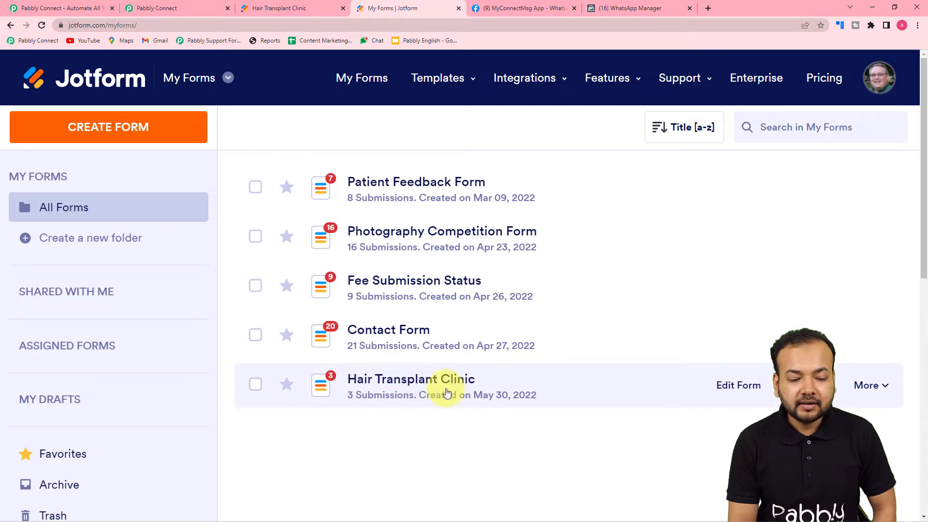
left_click(278, 10)
scroll(408, 205, "down", 1)
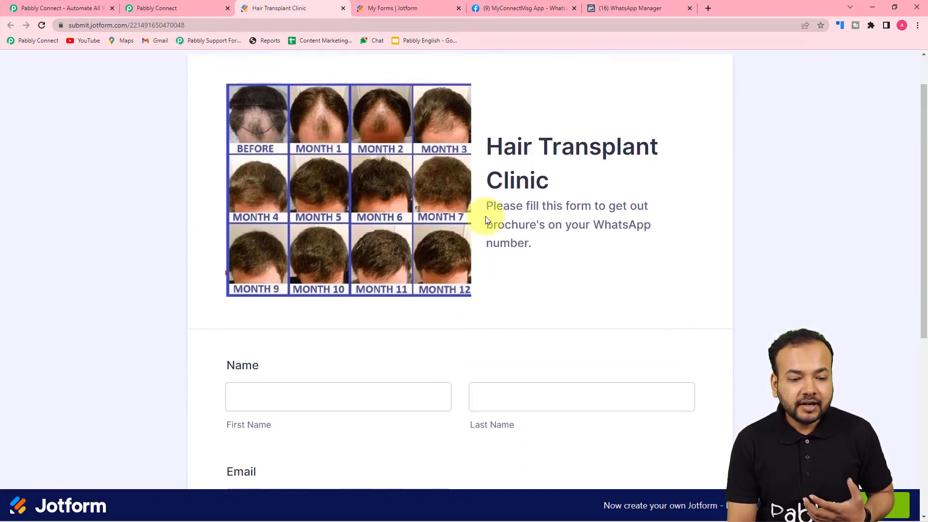
scroll(560, 244, "down", 1)
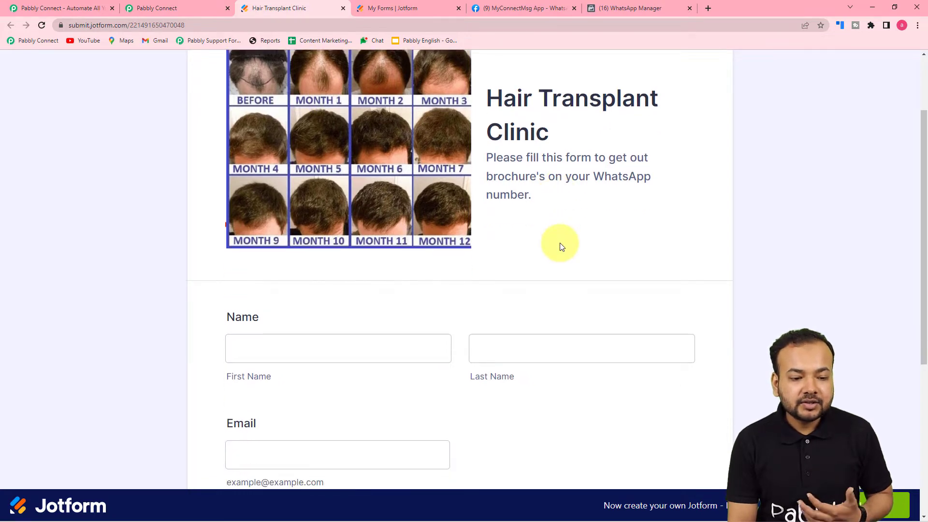
scroll(559, 244, "down", 1)
scroll(562, 246, "down", 3)
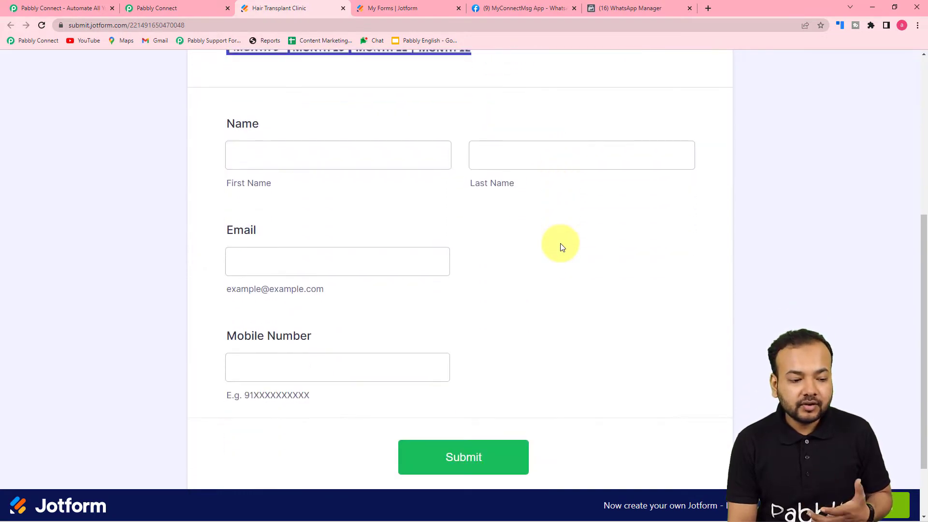
scroll(562, 246, "down", 1)
scroll(562, 247, "up", 1)
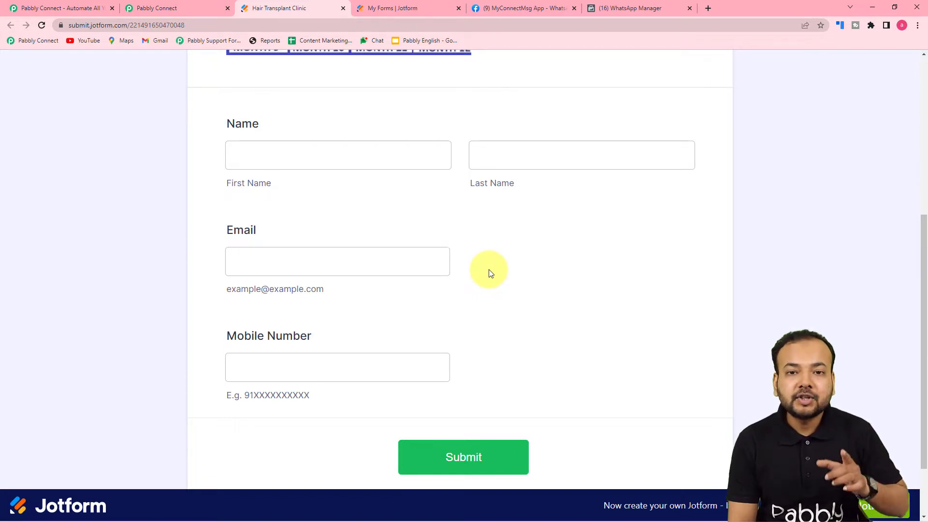
left_click(382, 11)
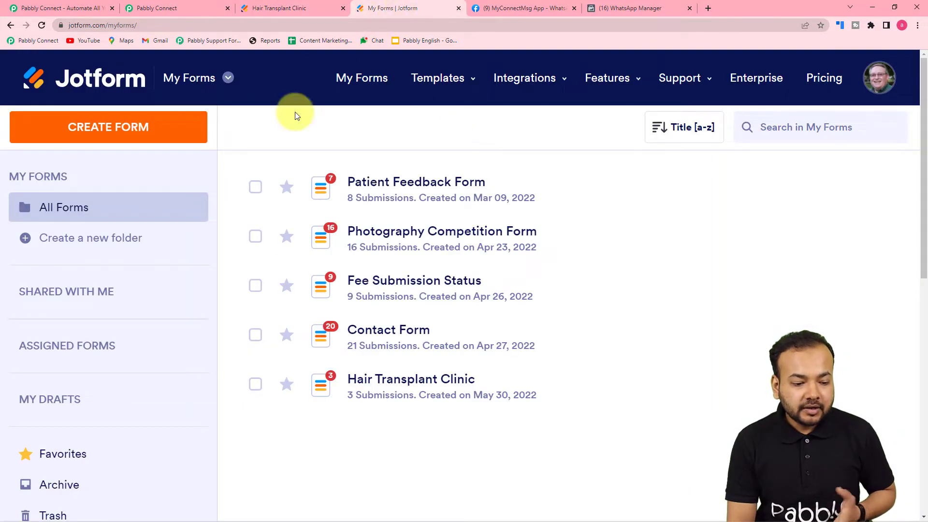
mouse_move(379, 380)
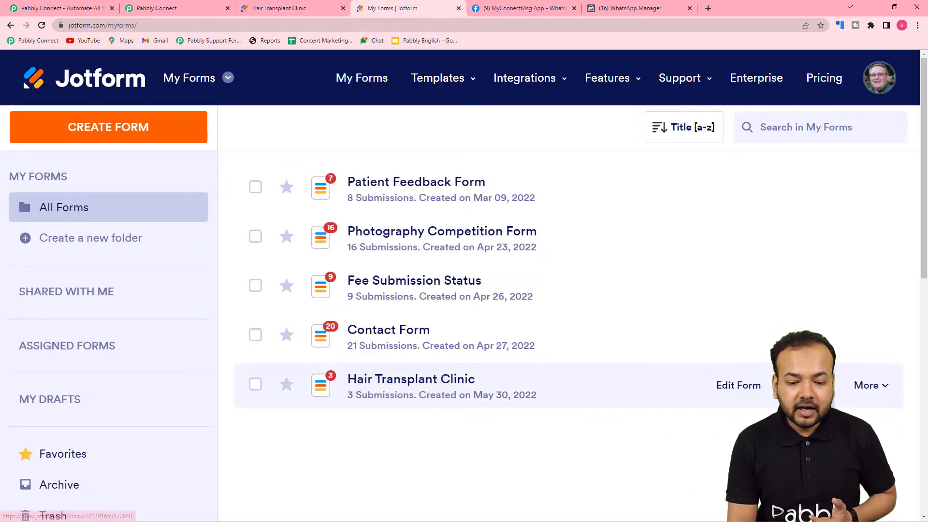
Open the Hair Transplant Clinic form's WebHooks card from Settings > Integrations, searching 'we'.
left_click(890, 384)
scroll(893, 387, "down", 2)
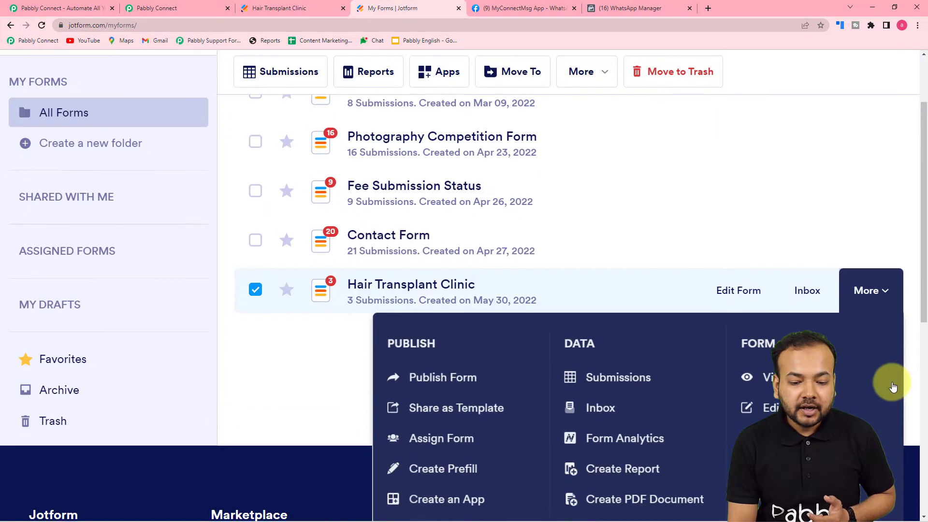
scroll(891, 384, "down", 1)
left_click(746, 387)
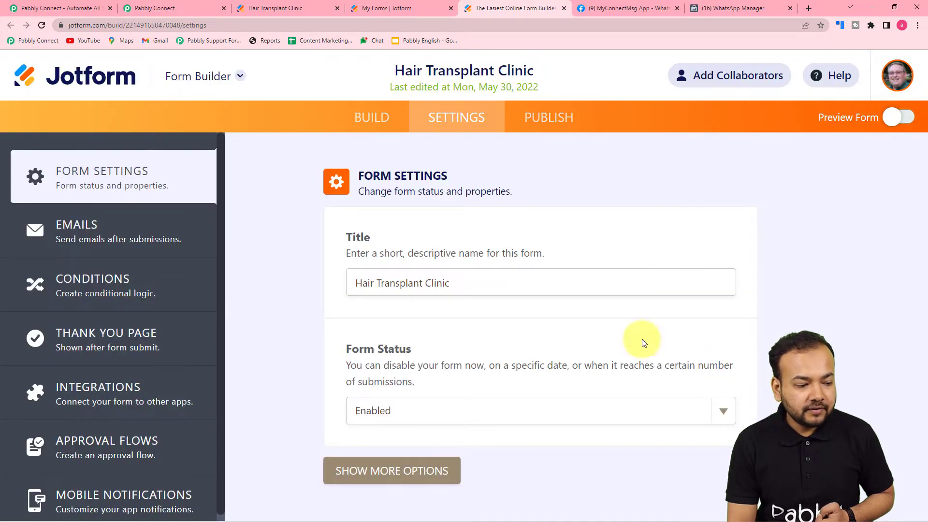
left_click(93, 400)
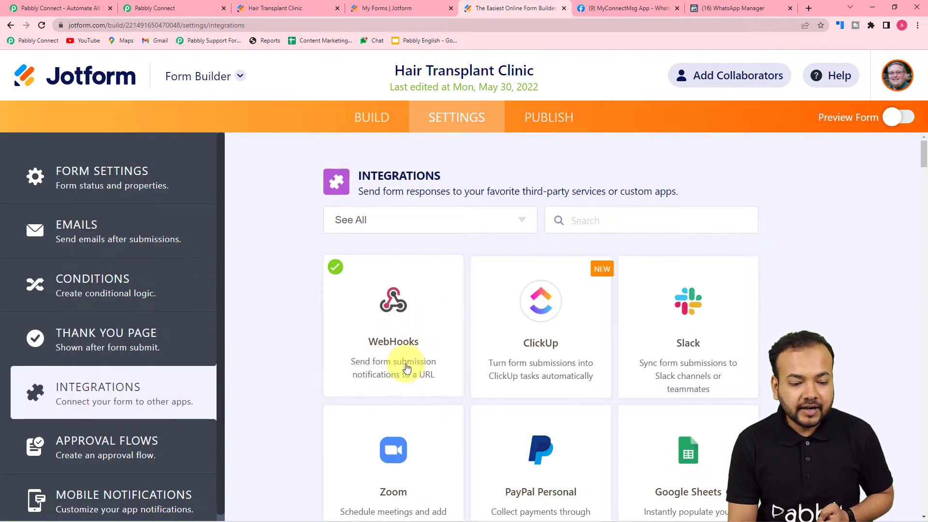
left_click(621, 219)
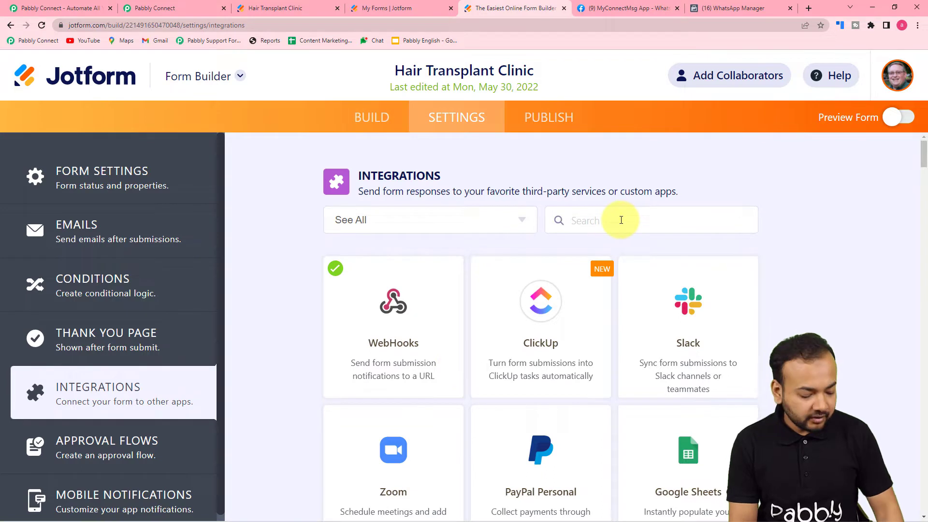
type("we")
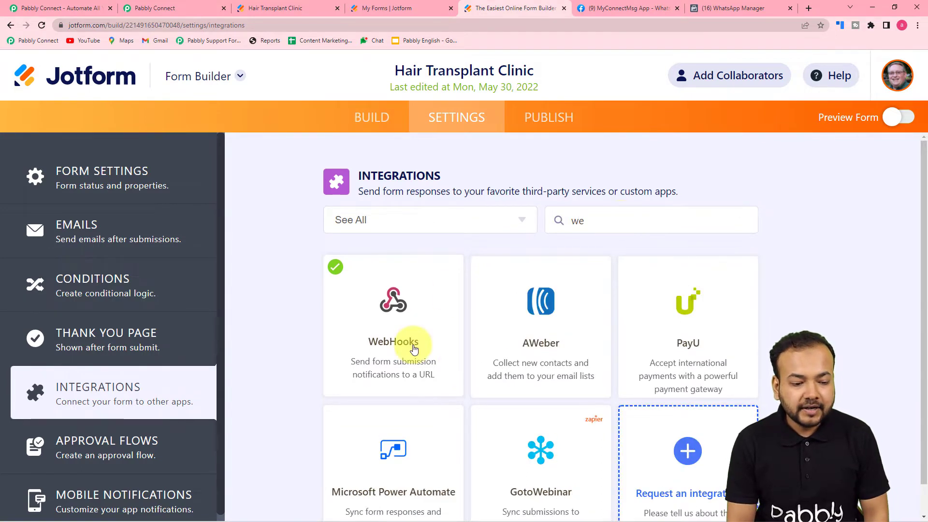
left_click(414, 348)
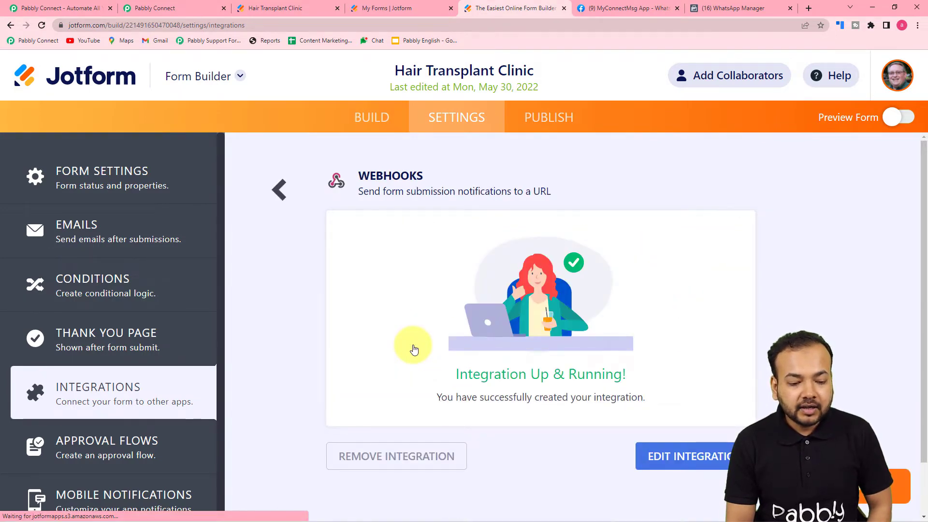
scroll(413, 348, "down", 1)
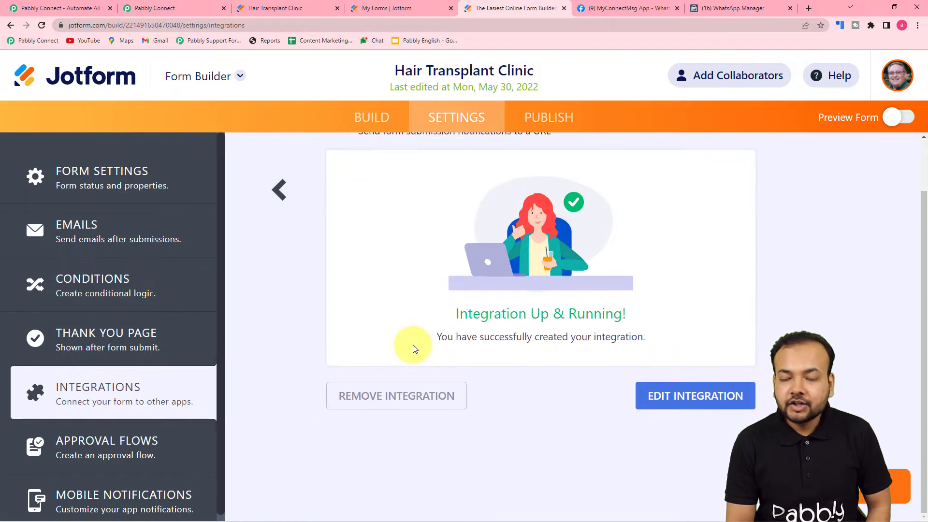
left_click(397, 401)
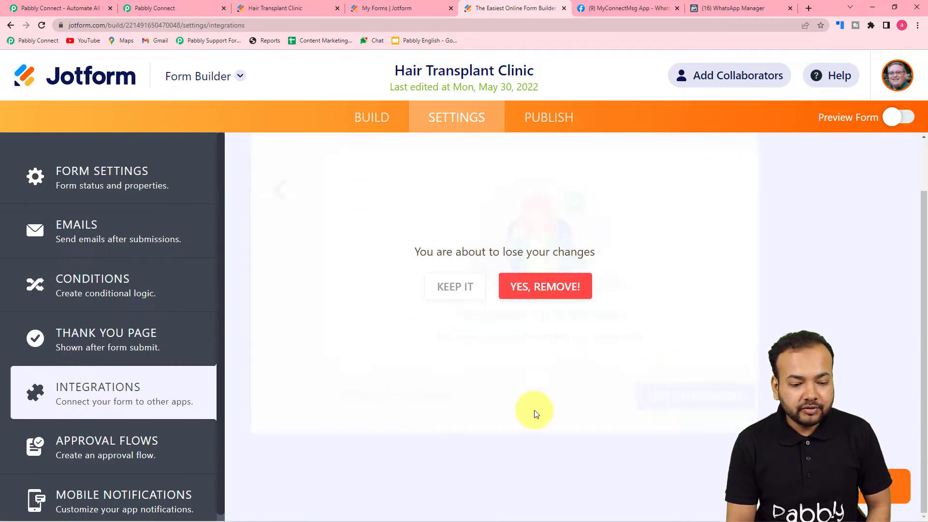
left_click(536, 290)
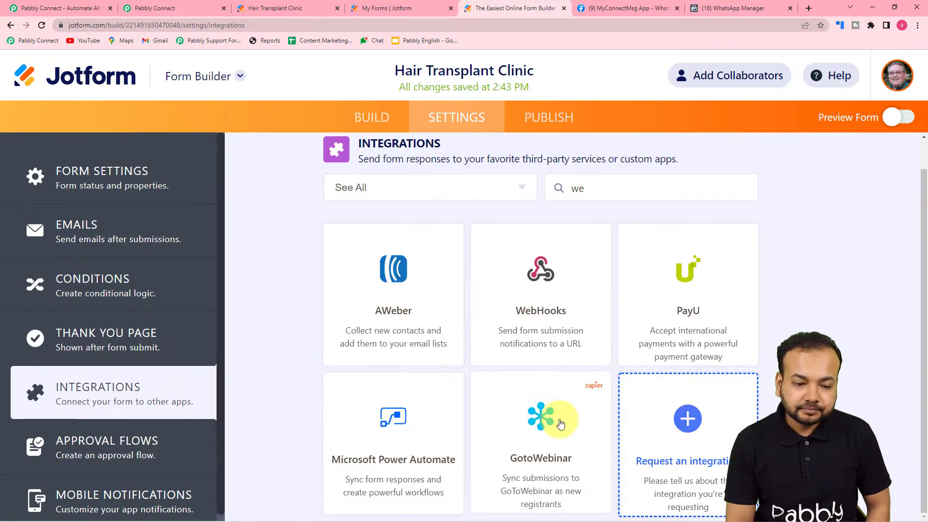
left_click(557, 290)
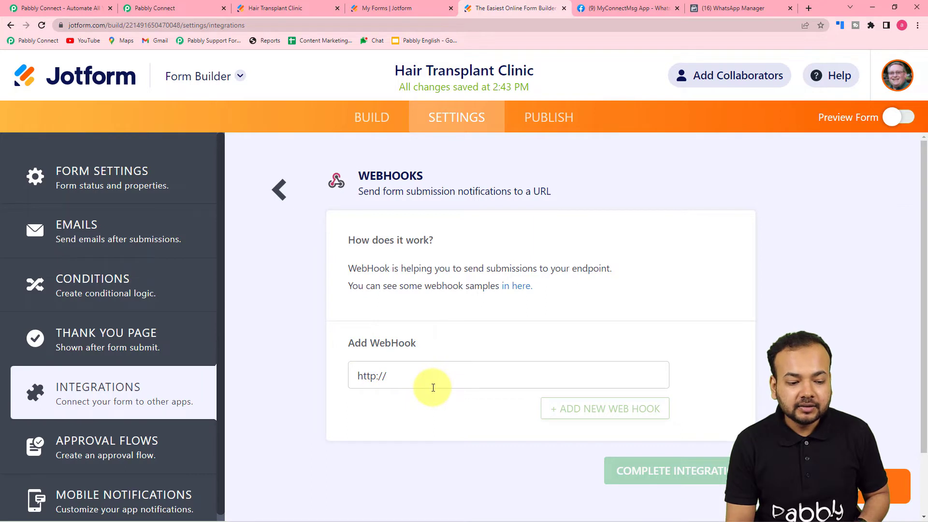
left_click(410, 386)
key("BackSpace")
key("BackSpace")
key("BackSpace")
key("BackSpace")
key("BackSpace")
key("BackSpace")
key("BackSpace")
left_click(154, 7)
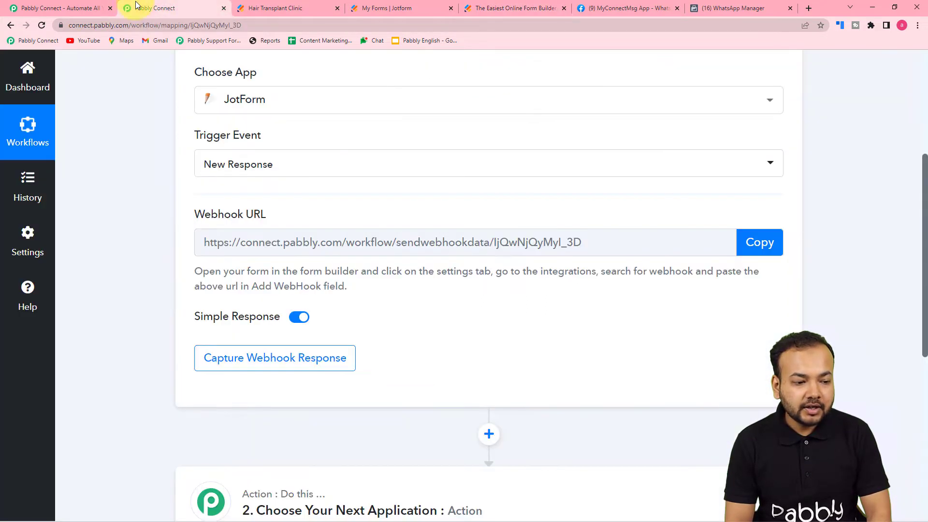
Paste the Pabbly webhook URL into Jotform's Add WebHook field and complete the integration.
left_click(760, 242)
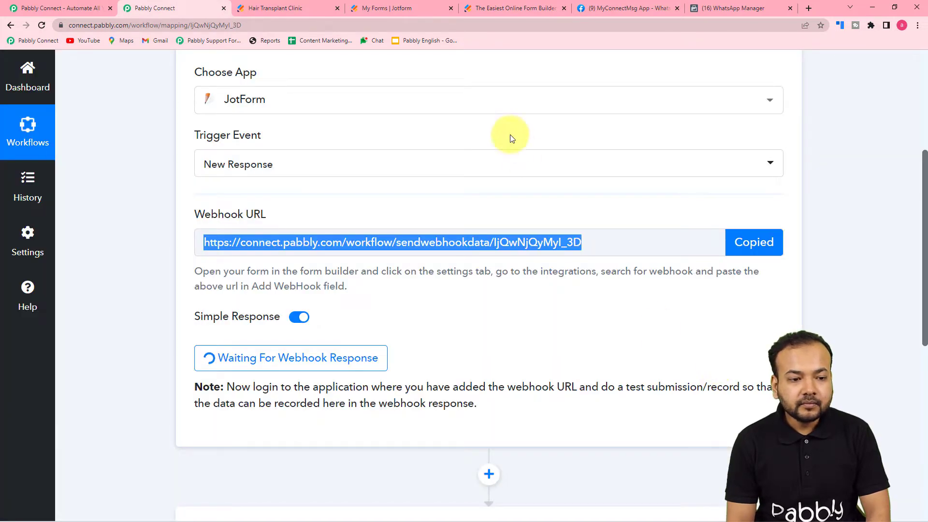
left_click(379, 3)
left_click(482, 6)
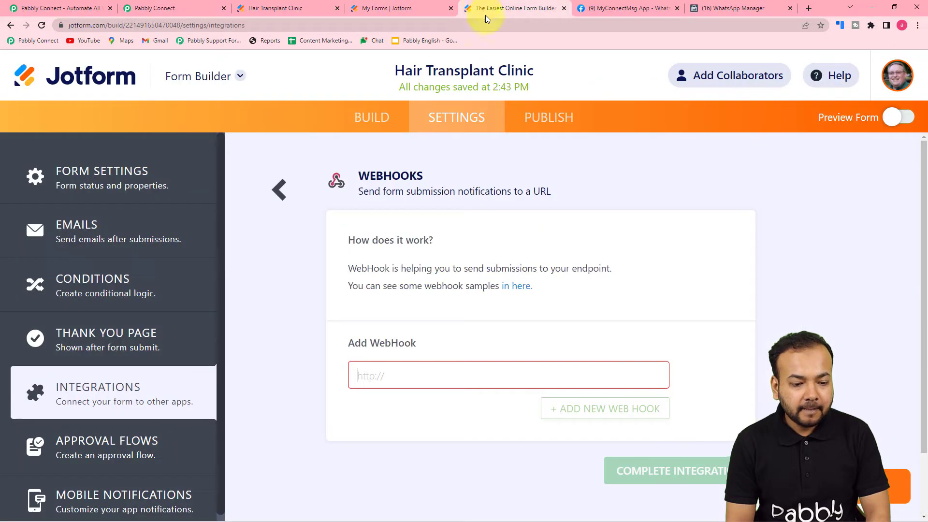
right_click(370, 373)
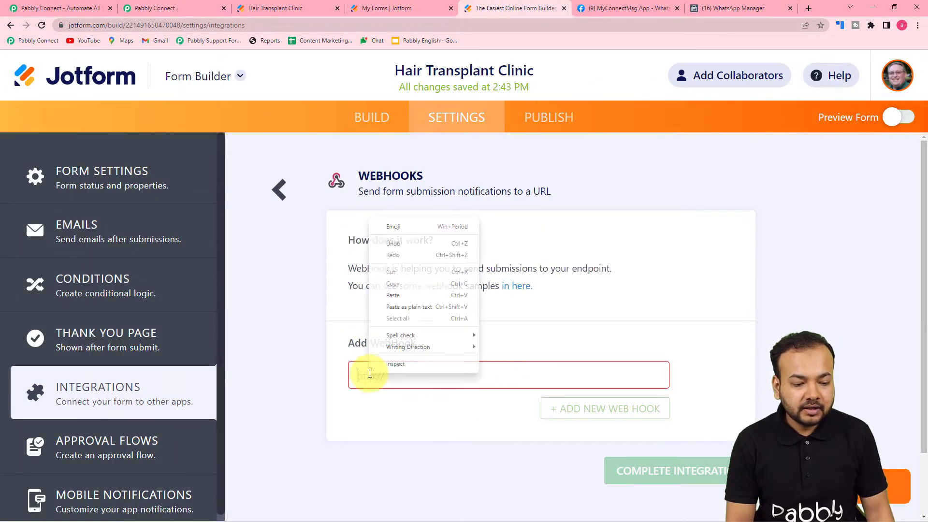
left_click(399, 312)
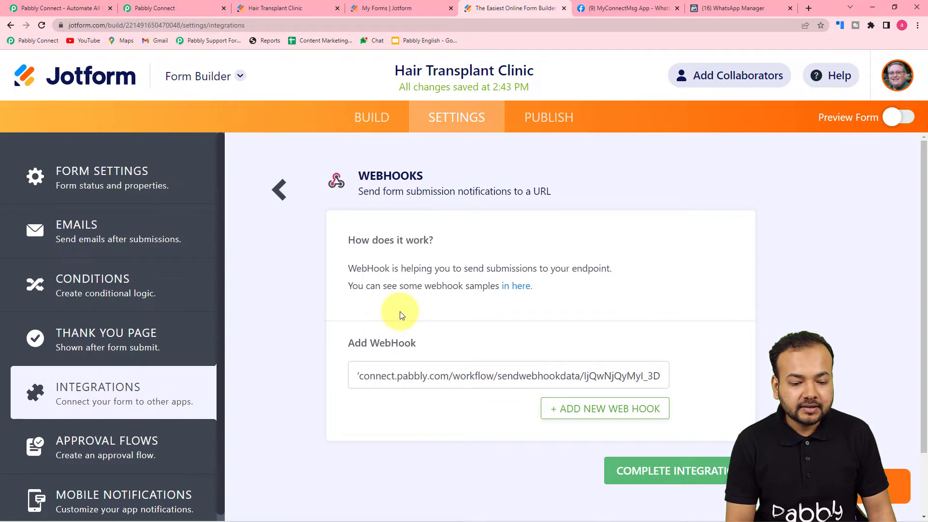
left_click(634, 479)
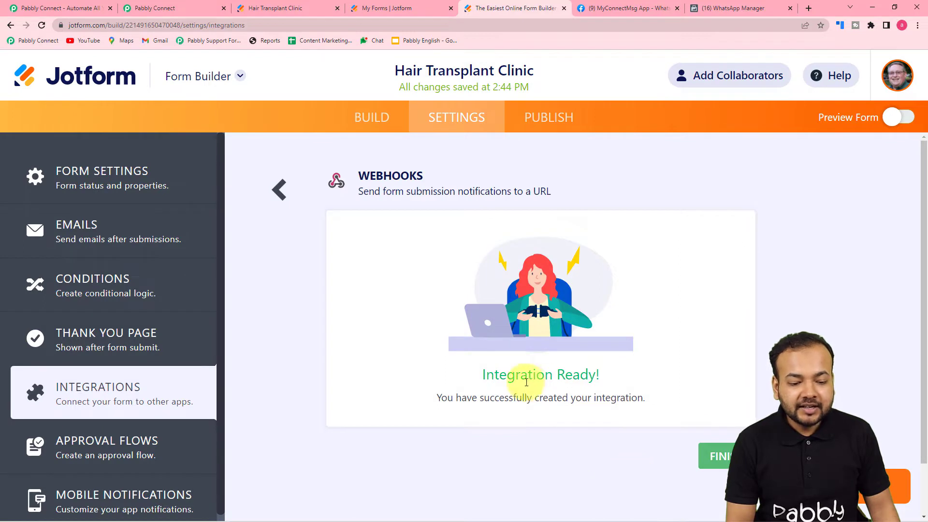
left_click(723, 455)
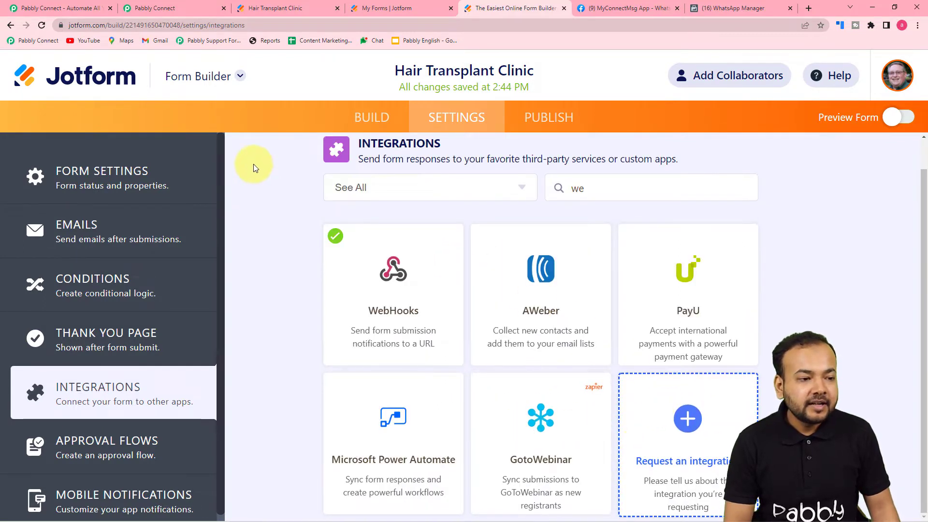
Confirm Pabbly is awaiting a webhook response and open the live Hair Transplant Clinic form.
left_click(157, 10)
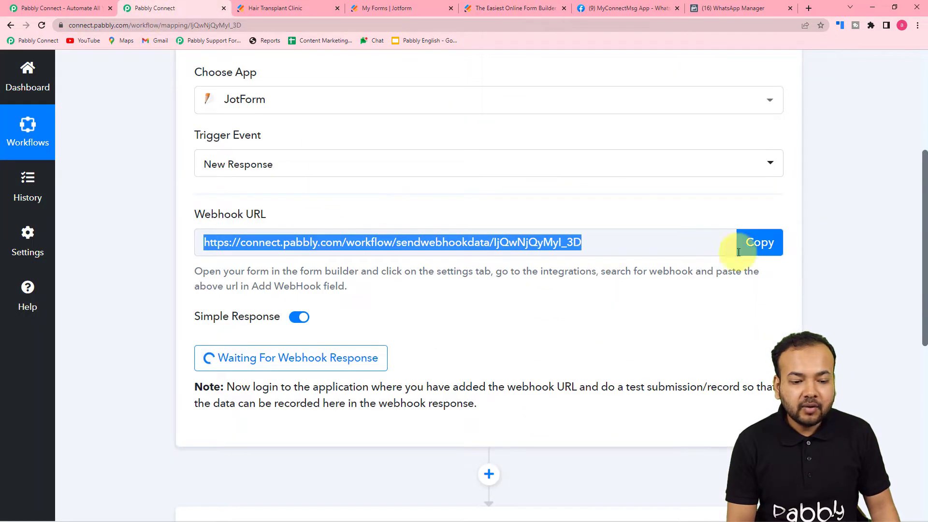
left_click(785, 244)
scroll(269, 314, "down", 2)
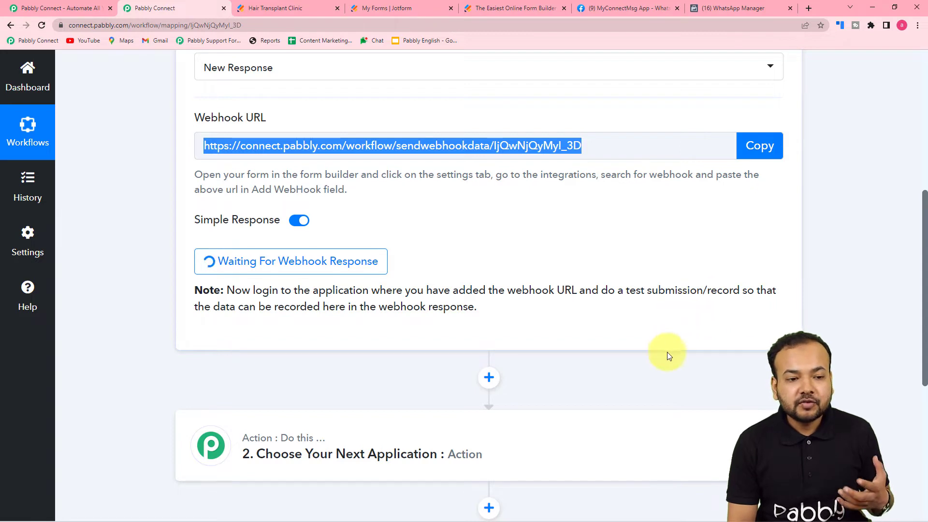
left_click(301, 7)
left_click(356, 269)
left_click(376, 187)
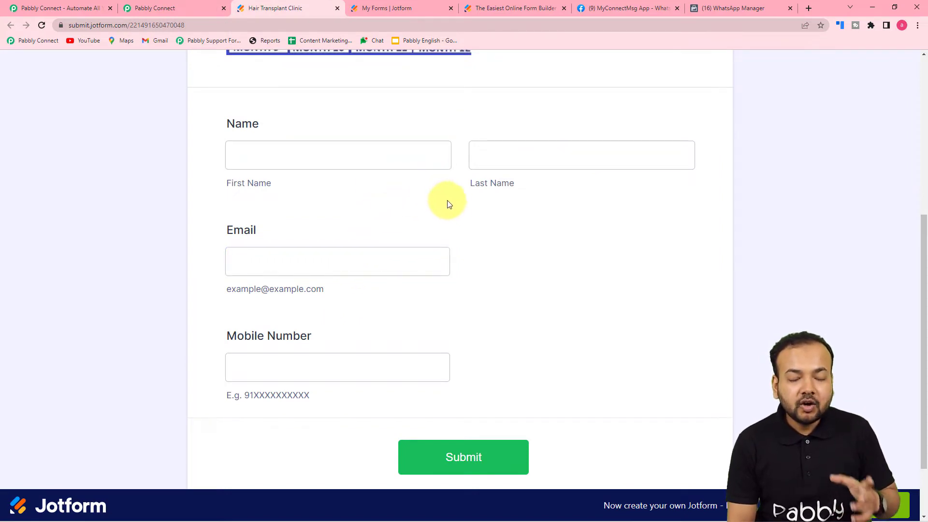
left_click(157, 8)
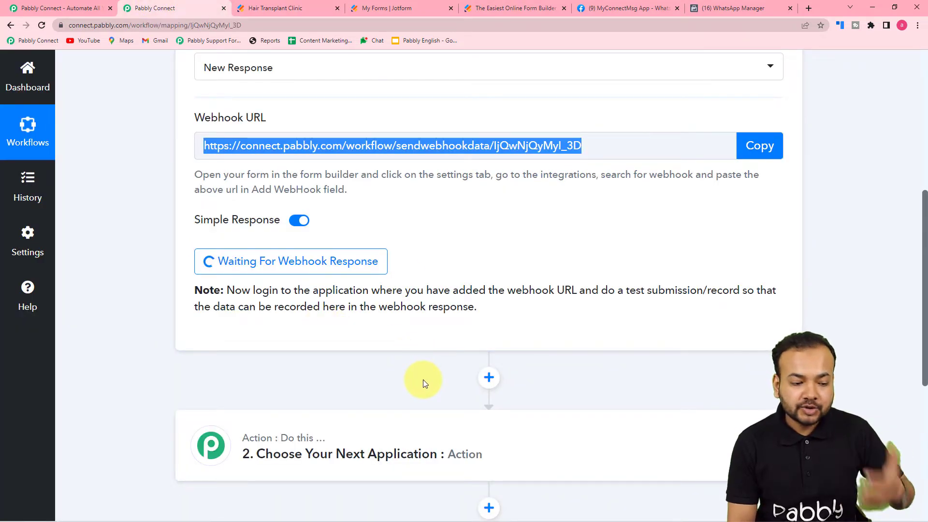
Enter a test first and last name, a saved email and a mobile number, then submit.
left_click(269, 8)
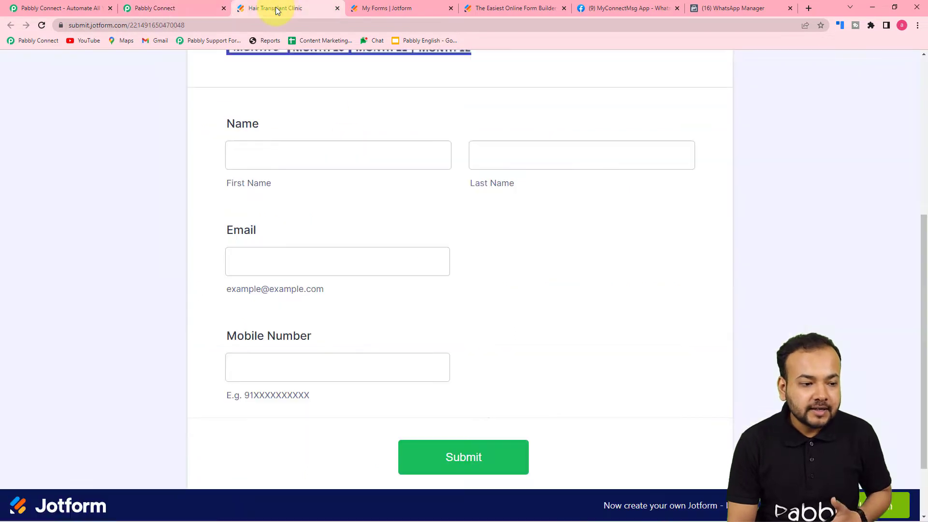
left_click(300, 156)
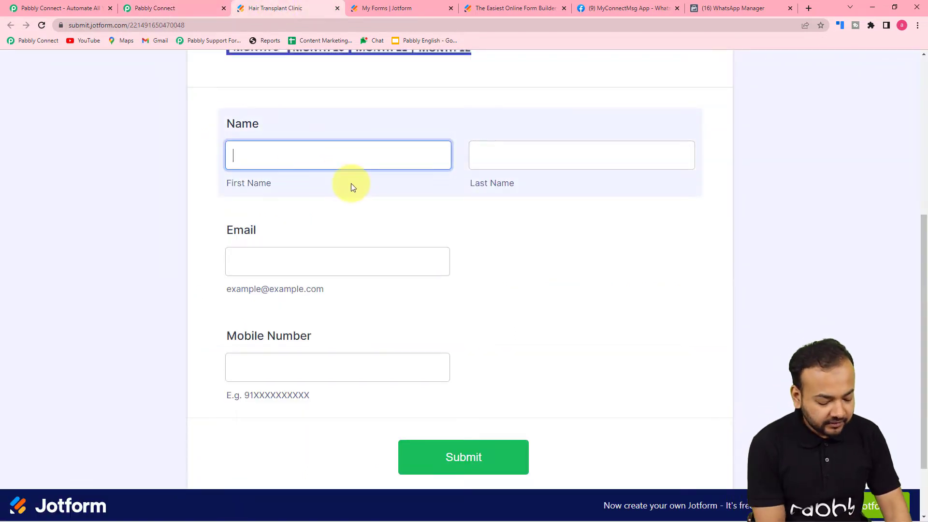
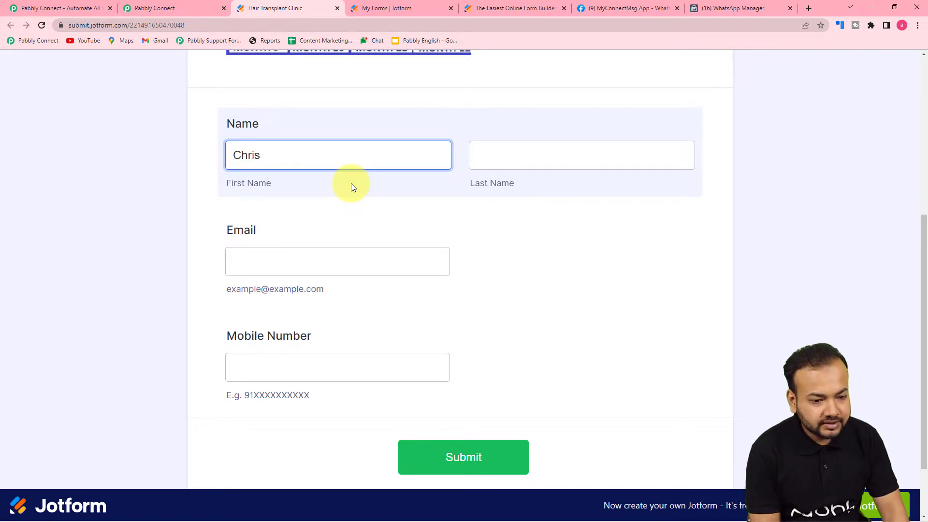
left_click(518, 164)
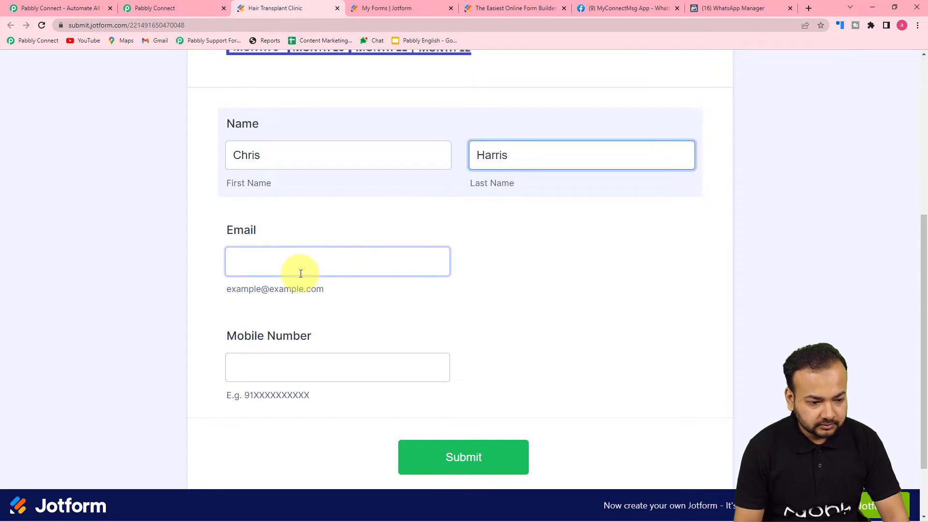
left_click(300, 270)
left_click(296, 311)
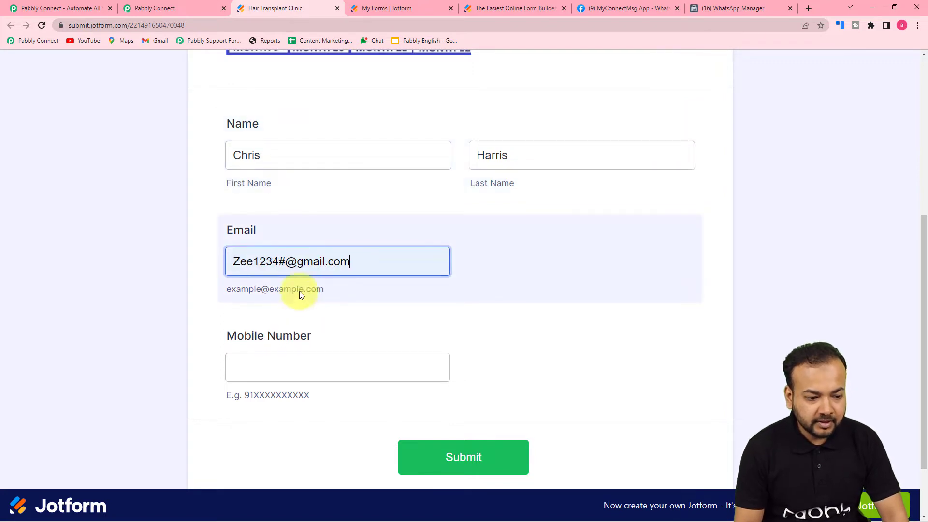
left_click(285, 369)
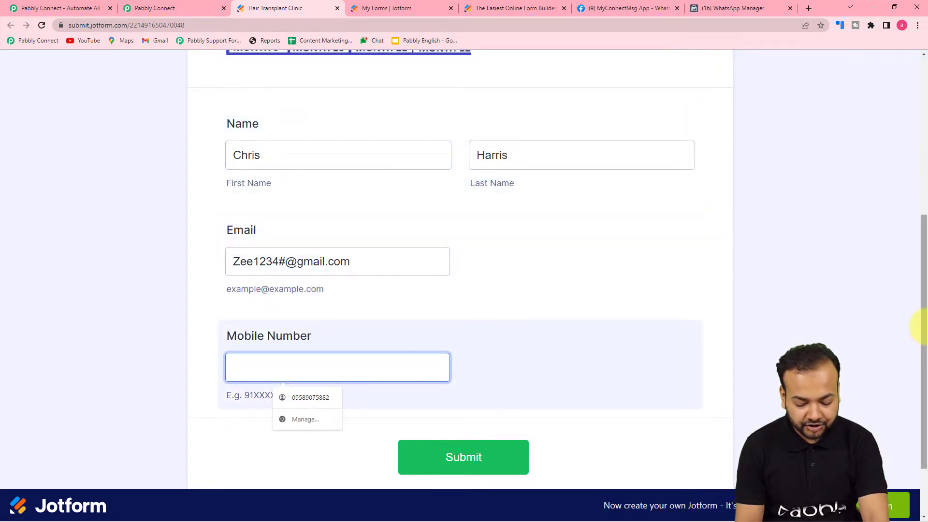
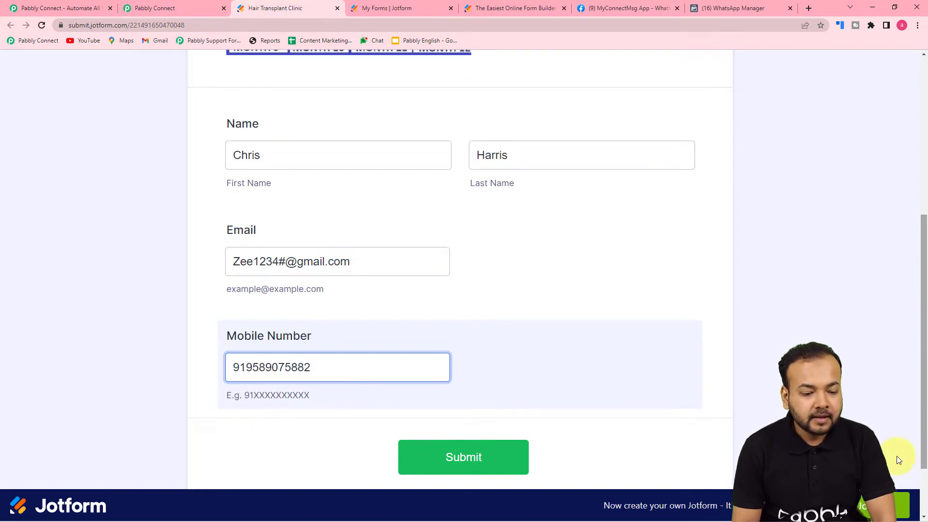
left_click(440, 464)
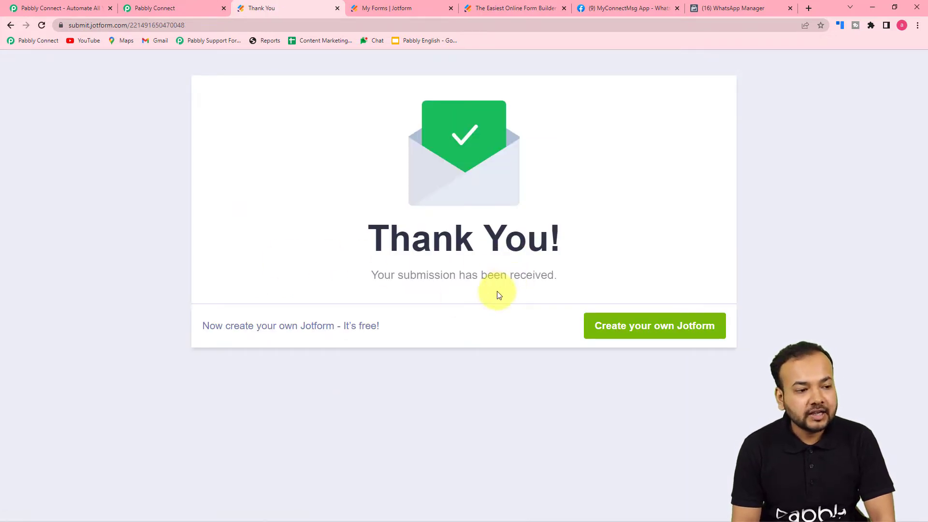
Scroll through the received form title, name, email and mobile fields to the Action step.
left_click(177, 8)
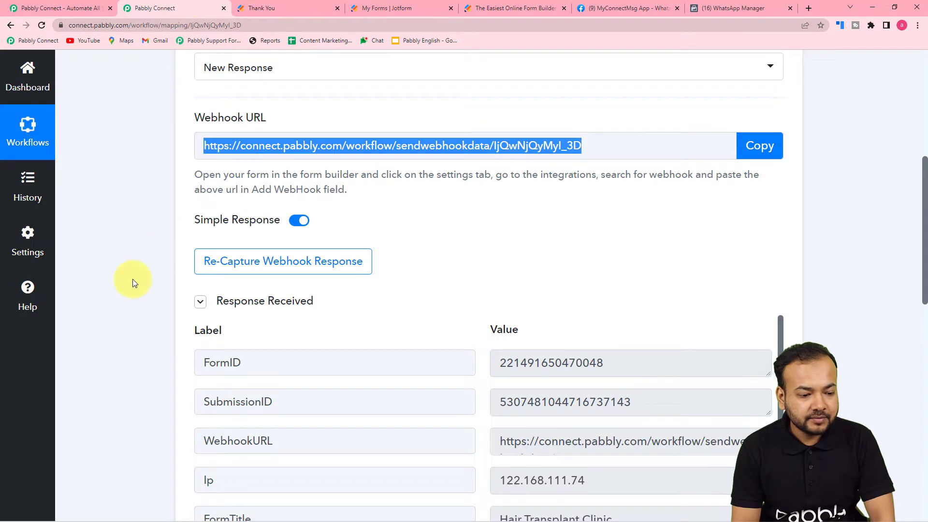
scroll(132, 279, "down", 3)
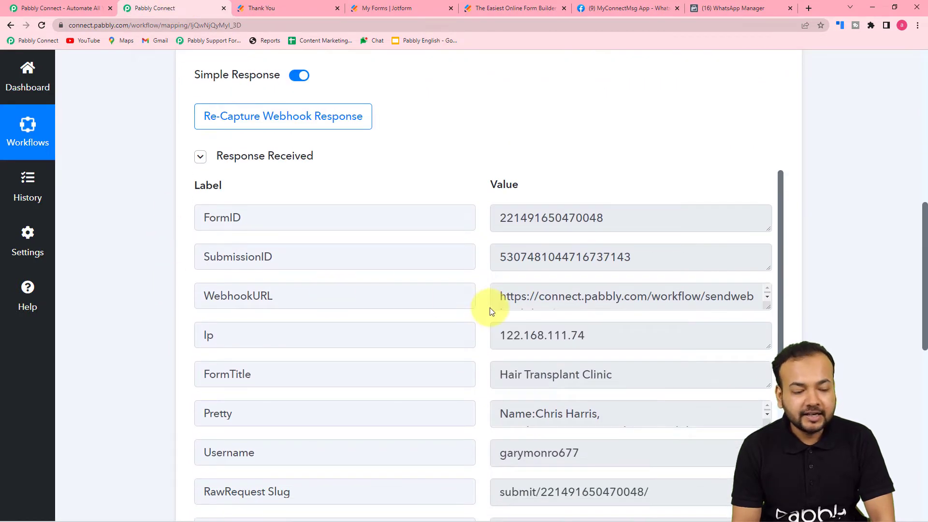
scroll(439, 306, "down", 1)
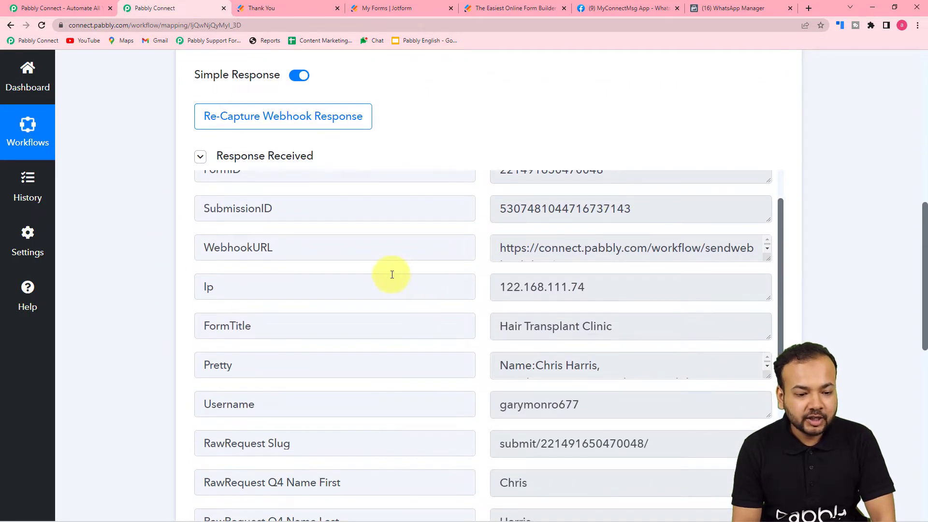
scroll(356, 283, "down", 2)
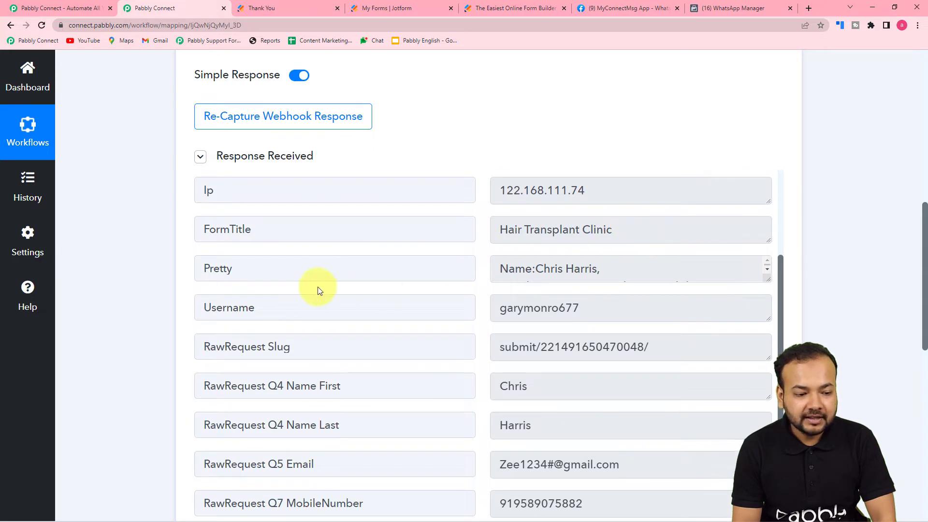
scroll(380, 320, "down", 1)
scroll(380, 320, "down", 1)
scroll(411, 368, "down", 1)
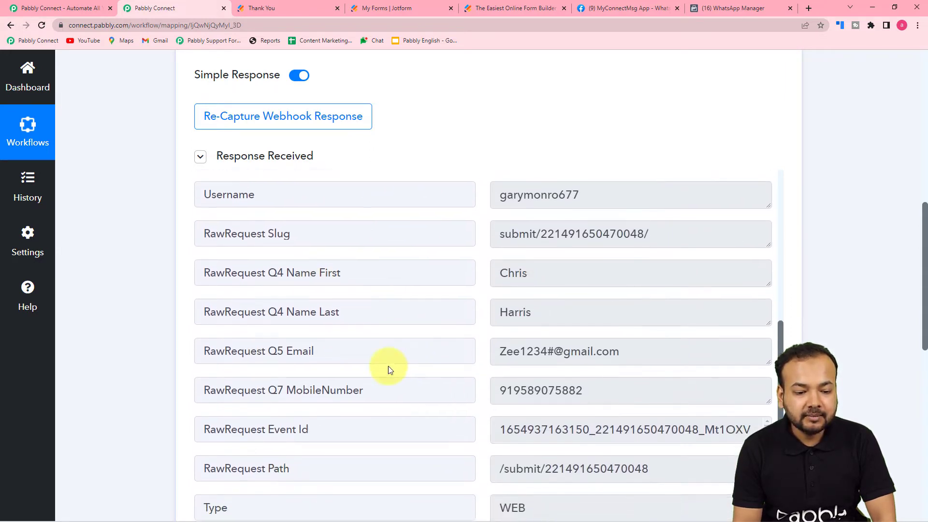
scroll(352, 389, "down", 3)
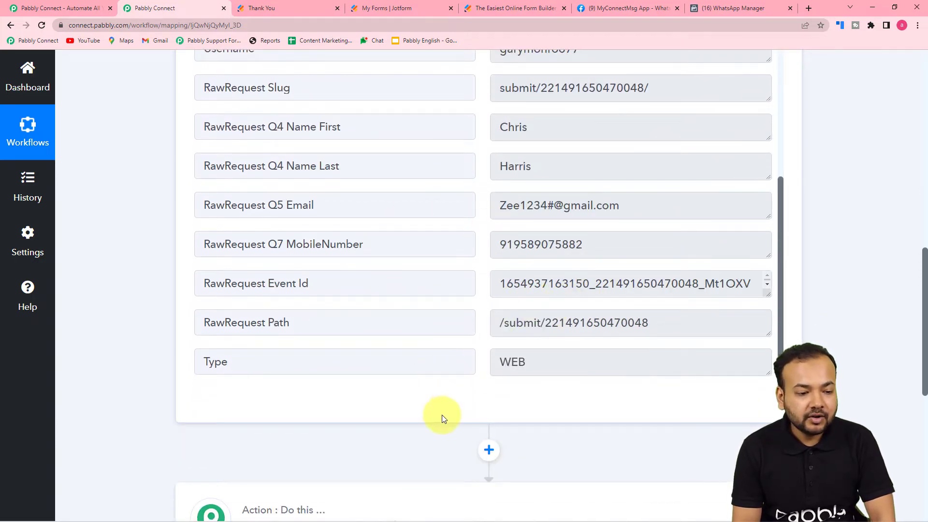
scroll(441, 418, "down", 2)
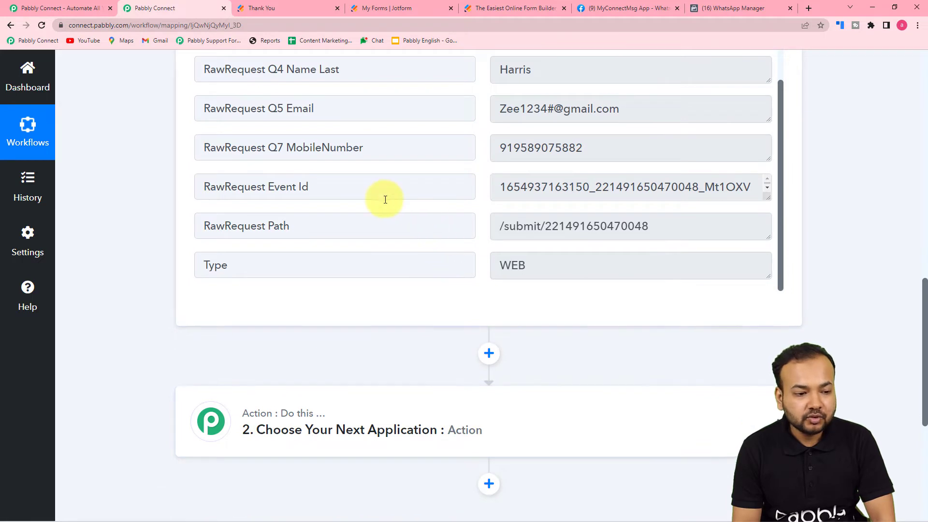
scroll(464, 385, "down", 3)
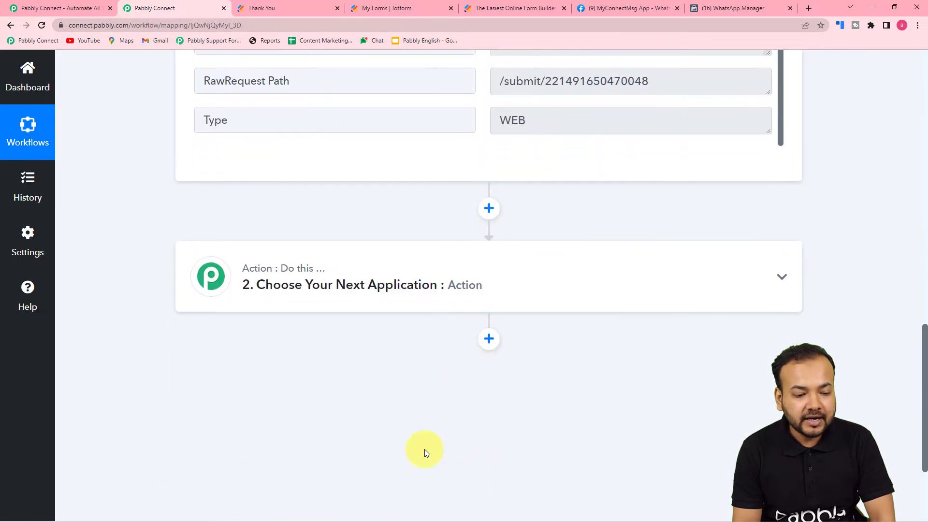
Set the action to WhatsApp Cloud API, found by searching 'what', with Send Template Message, and click Connect.
left_click(422, 284)
scroll(422, 275, "down", 2)
left_click(422, 266)
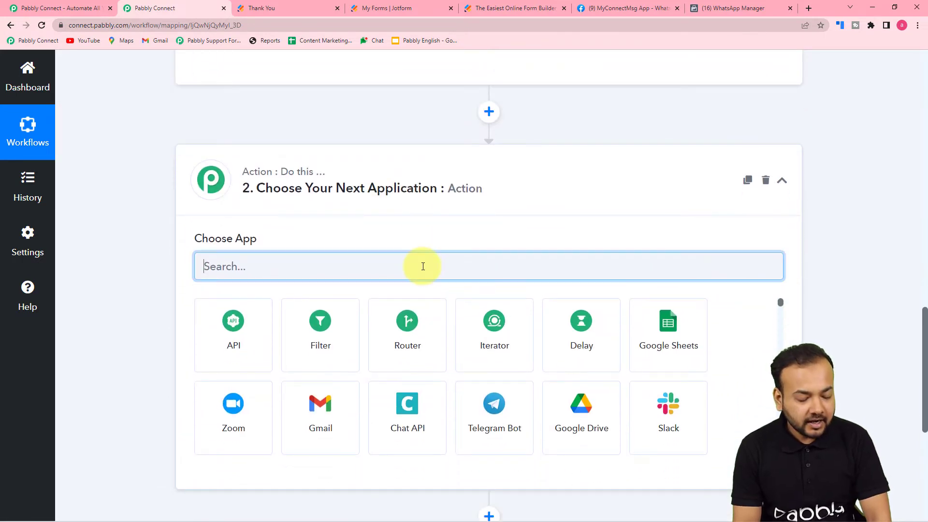
type("what")
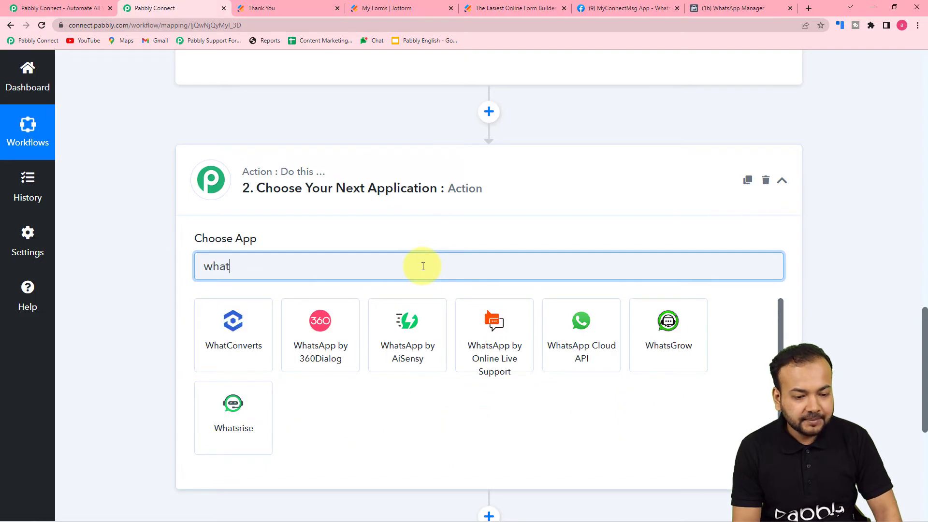
left_click(578, 330)
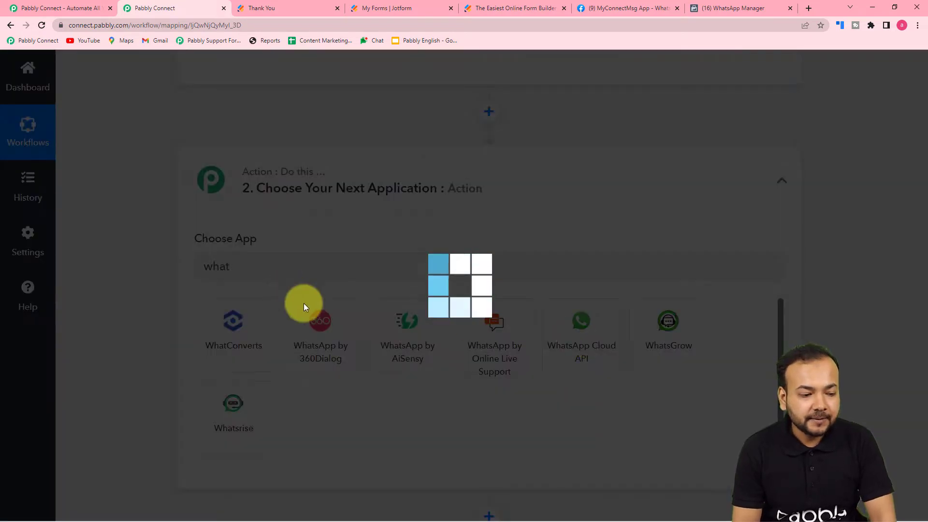
scroll(168, 262, "down", 1)
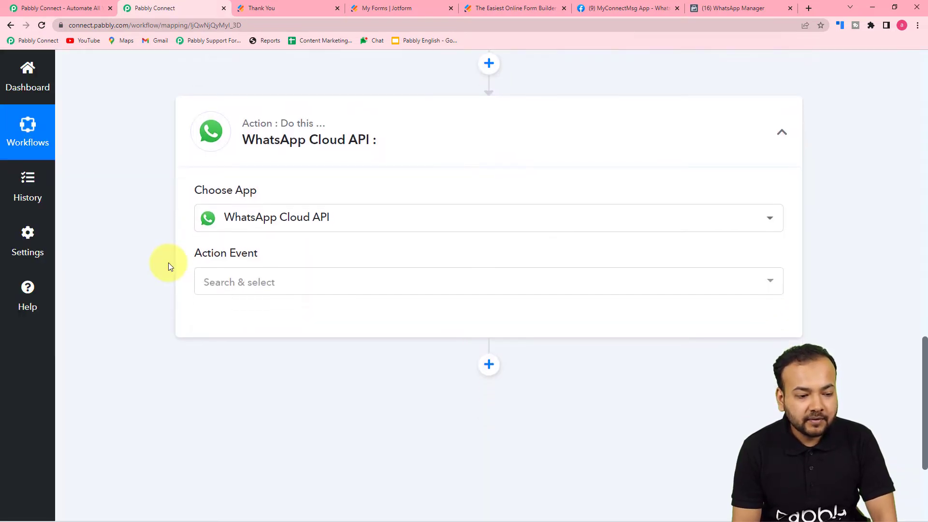
scroll(168, 263, "down", 1)
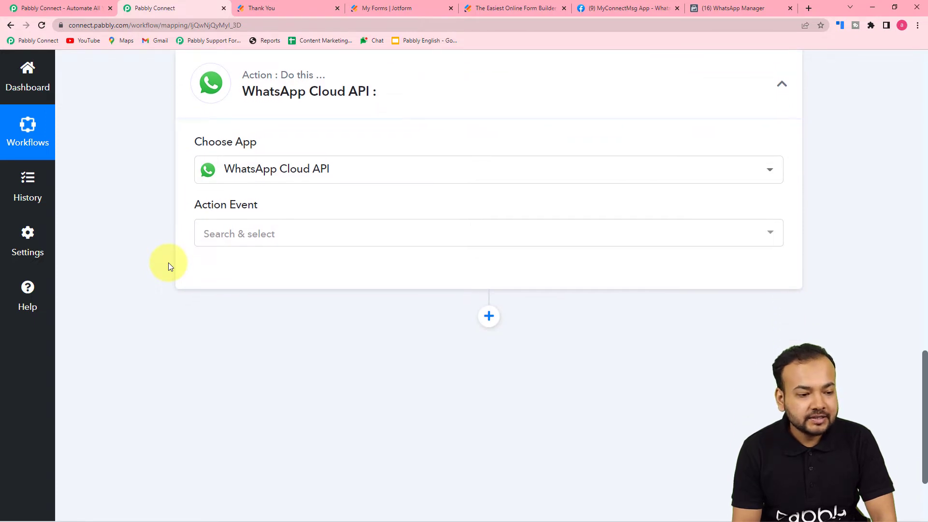
left_click(256, 234)
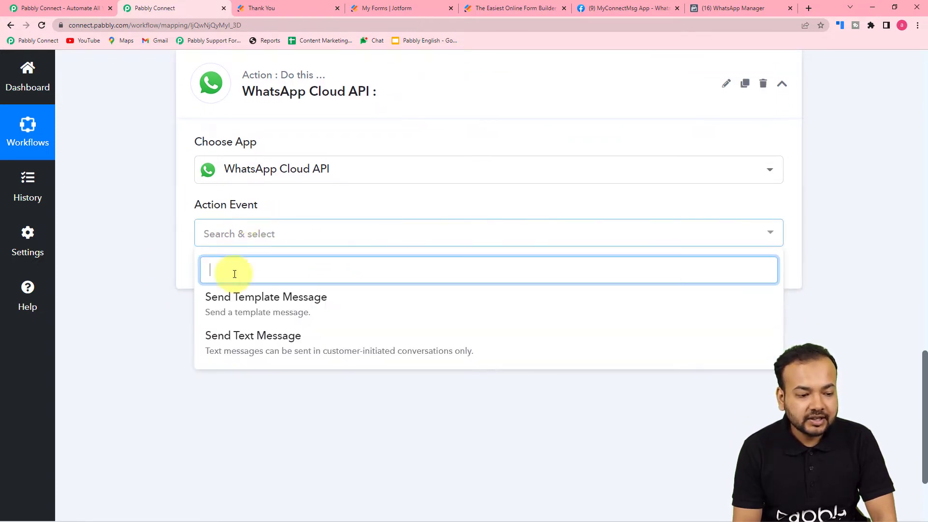
left_click(261, 302)
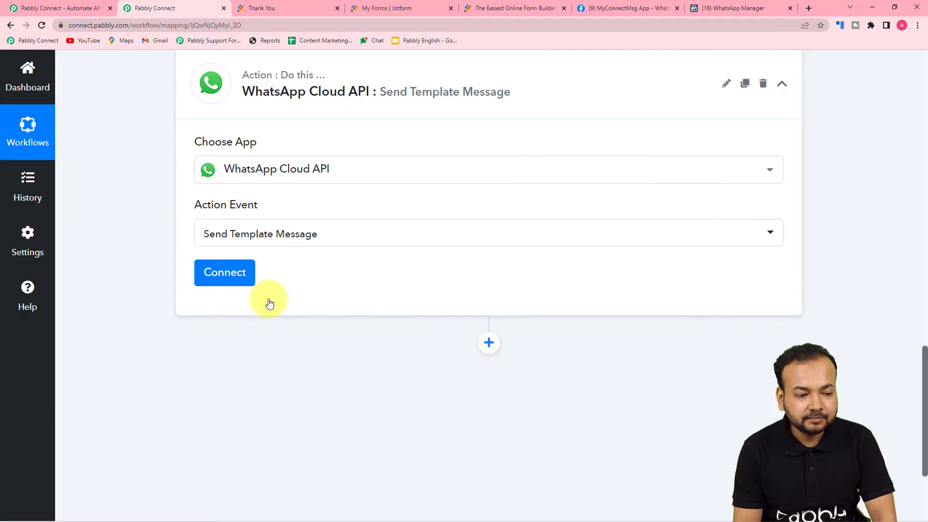
left_click(223, 281)
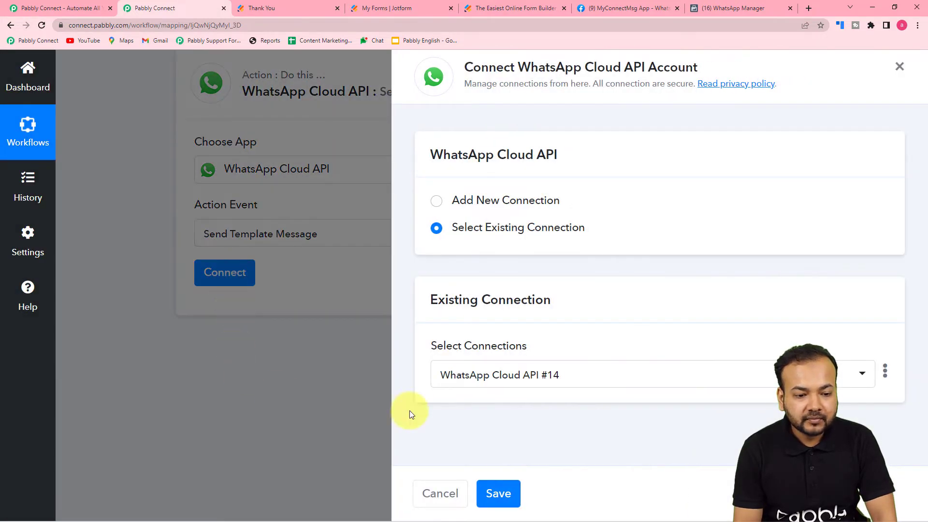
Choose Add New Connection, creating WhatsApp Cloud API #15, and open the permanent-token guide.
left_click(437, 203)
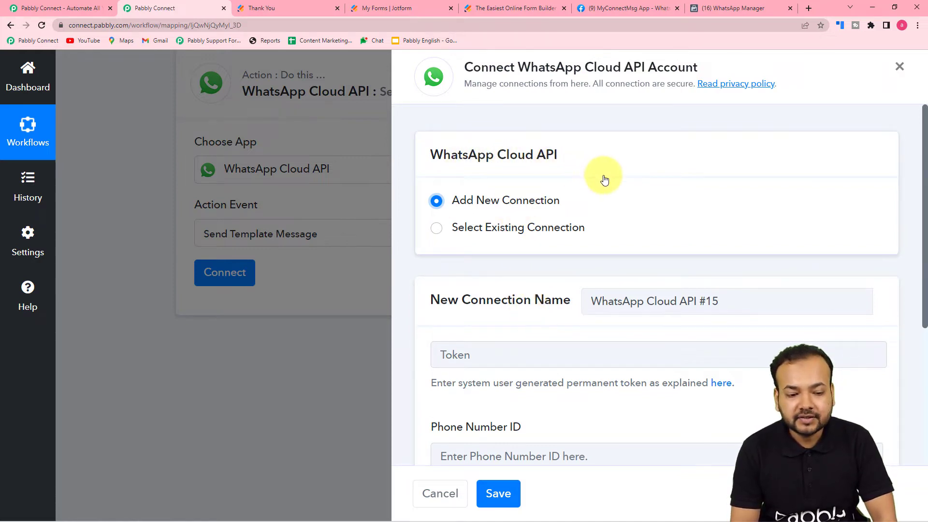
scroll(604, 180, "down", 3)
scroll(603, 180, "down", 1)
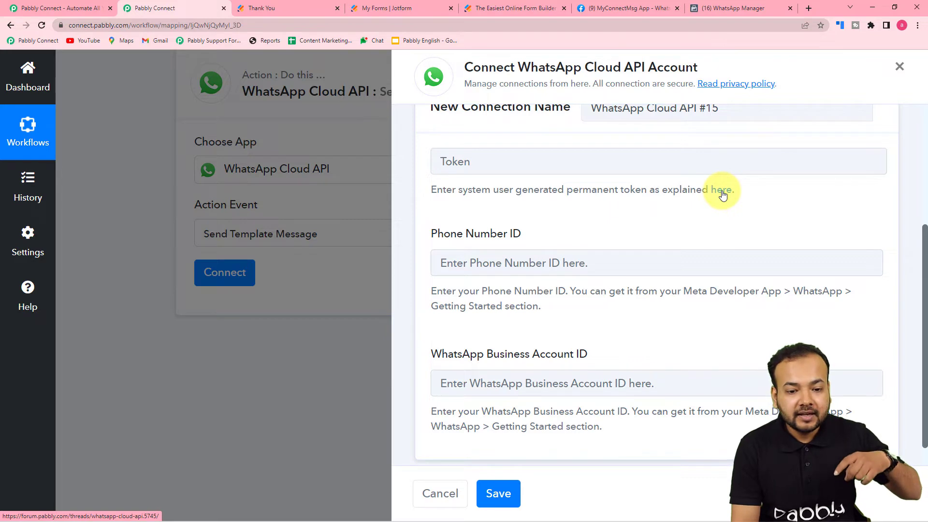
left_click(722, 192)
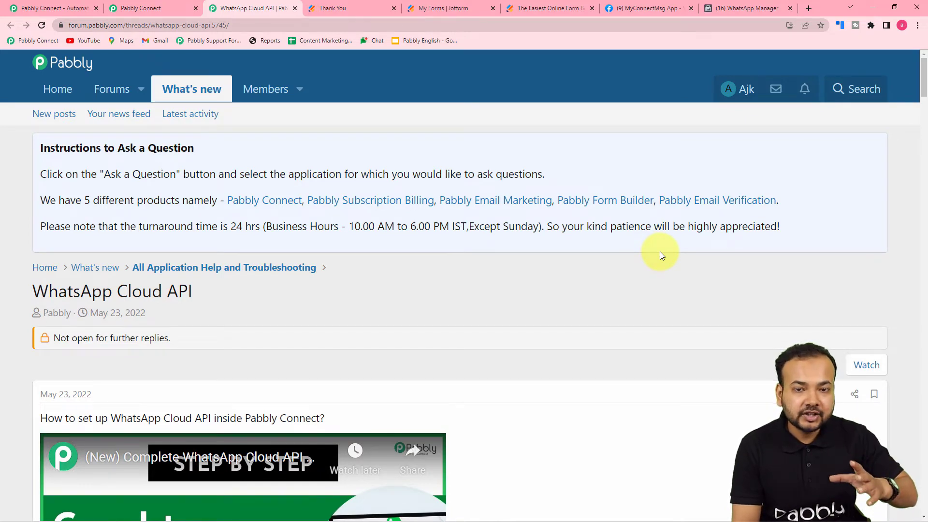
Read the forum's WhatsApp Cloud API setup guide, then bring up the MyConnectMsg app's Getting Started page.
scroll(659, 251, "down", 2)
scroll(660, 251, "down", 3)
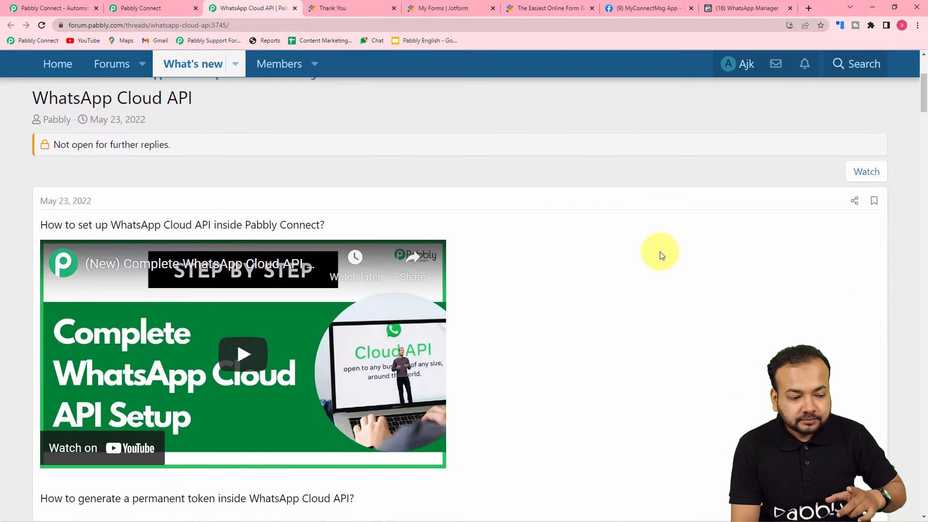
scroll(554, 245, "up", 1)
scroll(554, 246, "down", 2)
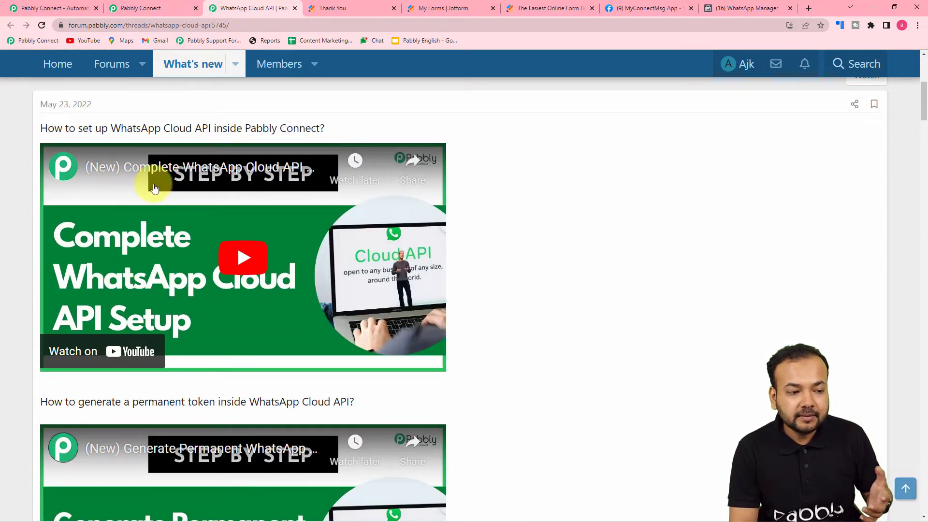
scroll(321, 201, "down", 4)
scroll(323, 201, "down", 3)
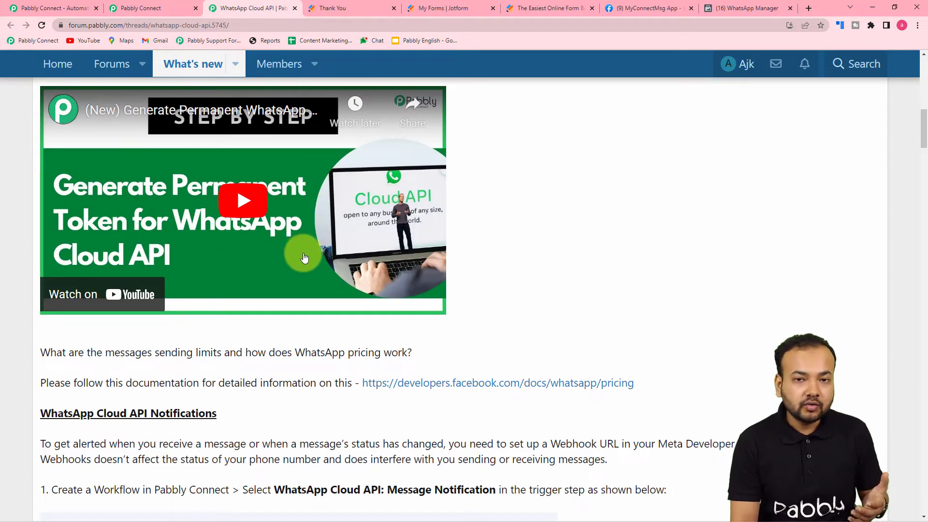
scroll(305, 259, "down", 8)
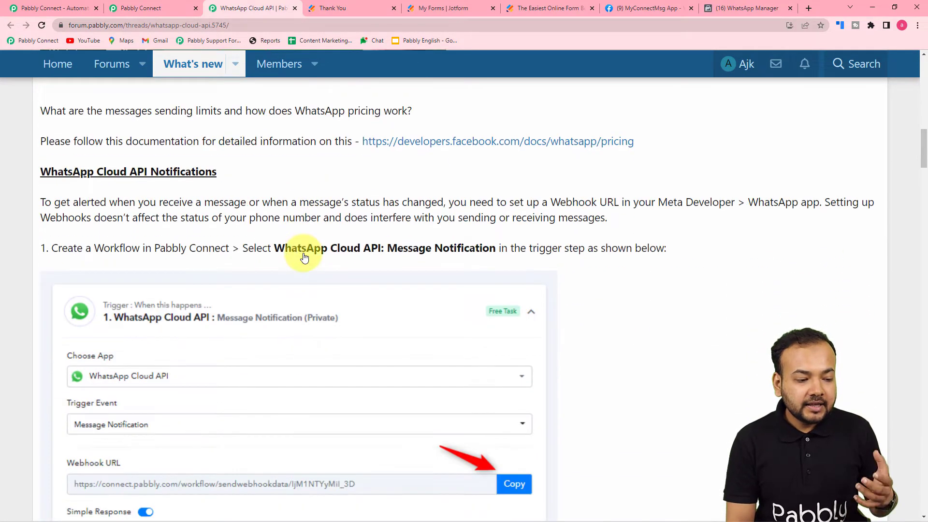
scroll(308, 261, "down", 7)
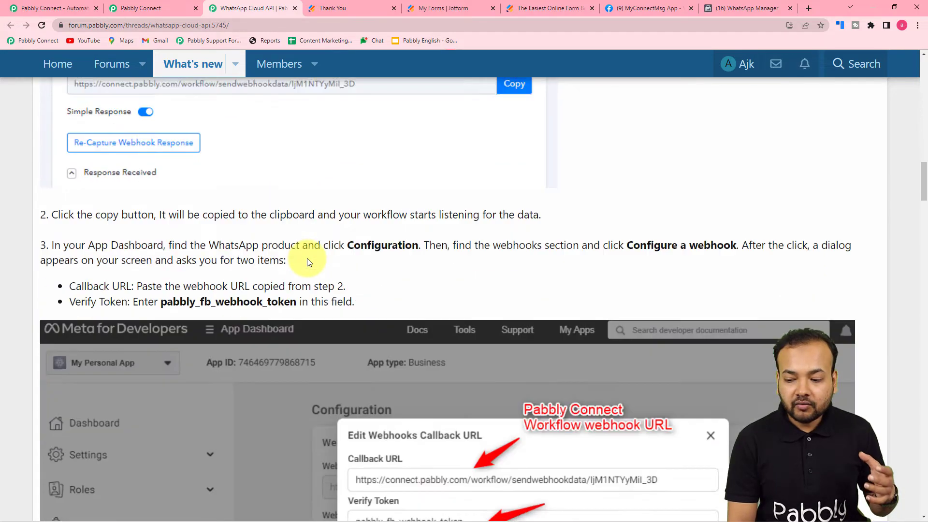
scroll(306, 301, "down", 14)
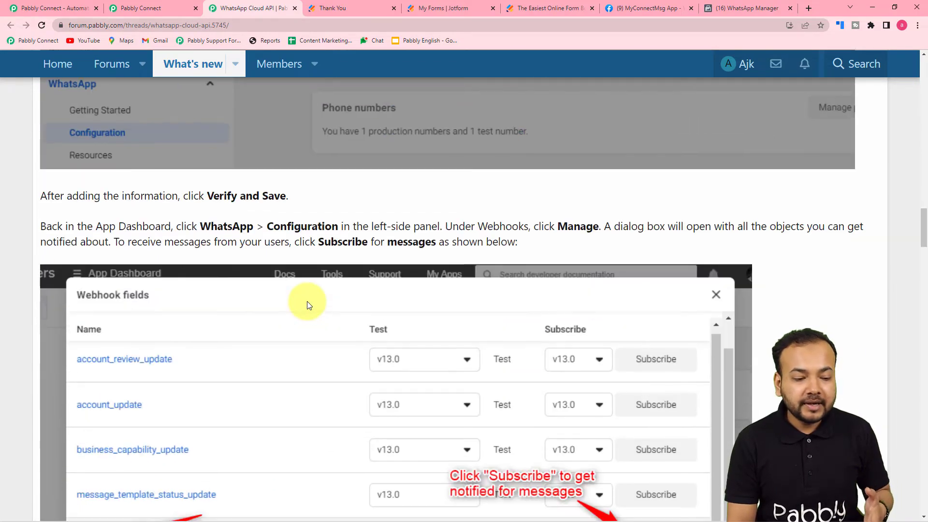
scroll(14, 292, "down", 4)
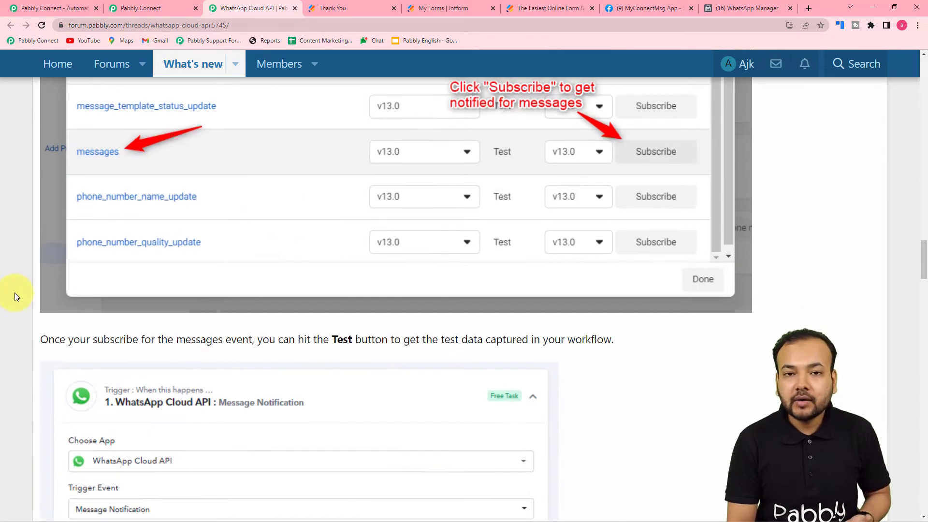
scroll(14, 292, "down", 12)
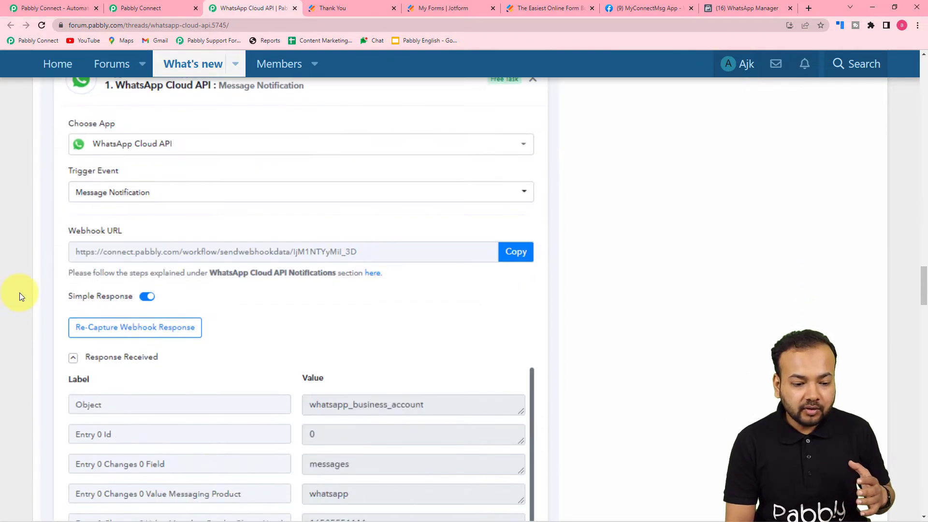
scroll(21, 293, "down", 9)
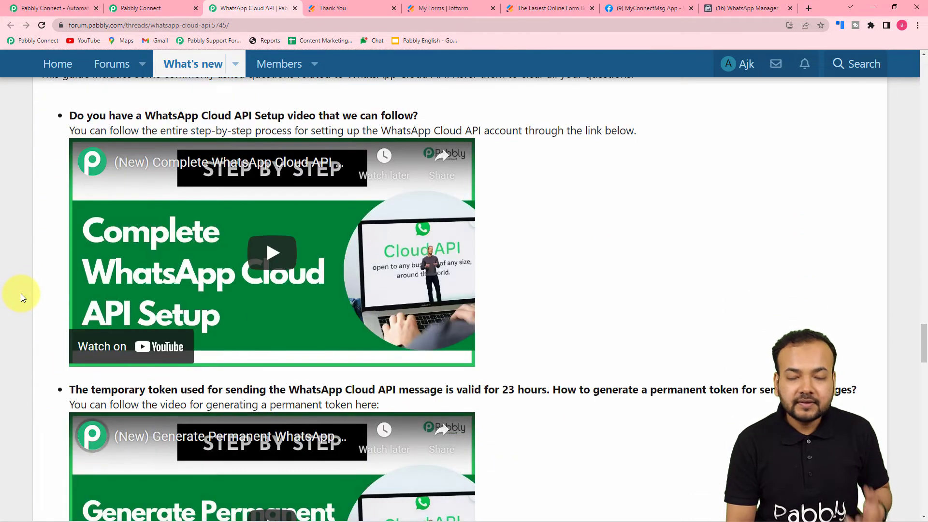
left_click(142, 8)
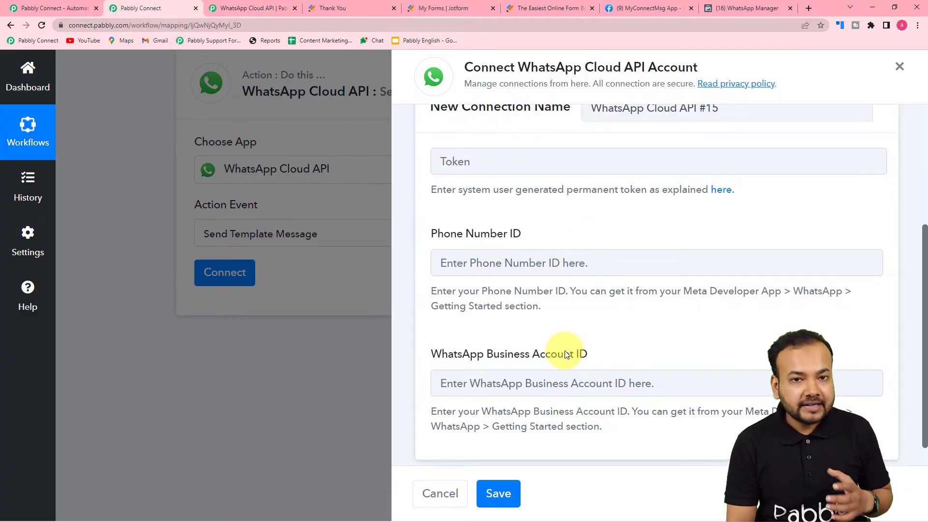
left_click(657, 9)
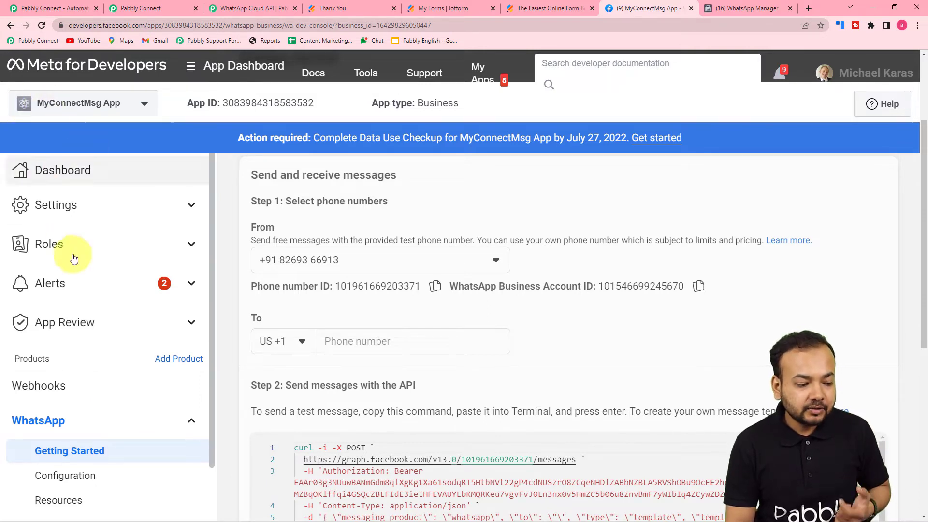
scroll(59, 372, "down", 1)
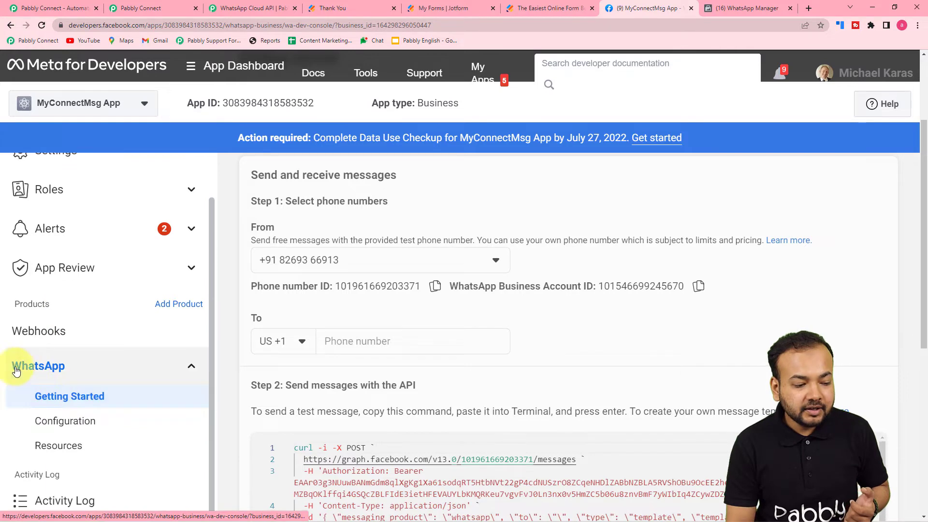
left_click(73, 394)
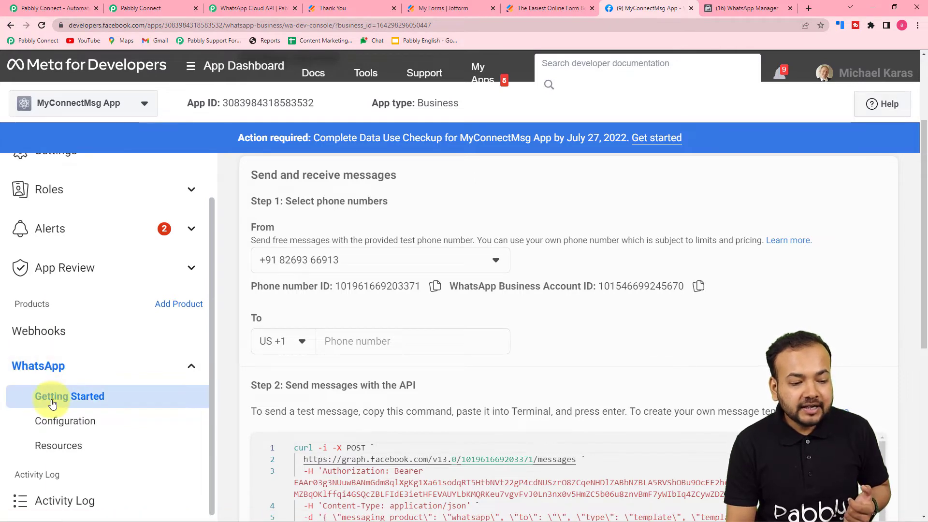
scroll(550, 404, "up", 2)
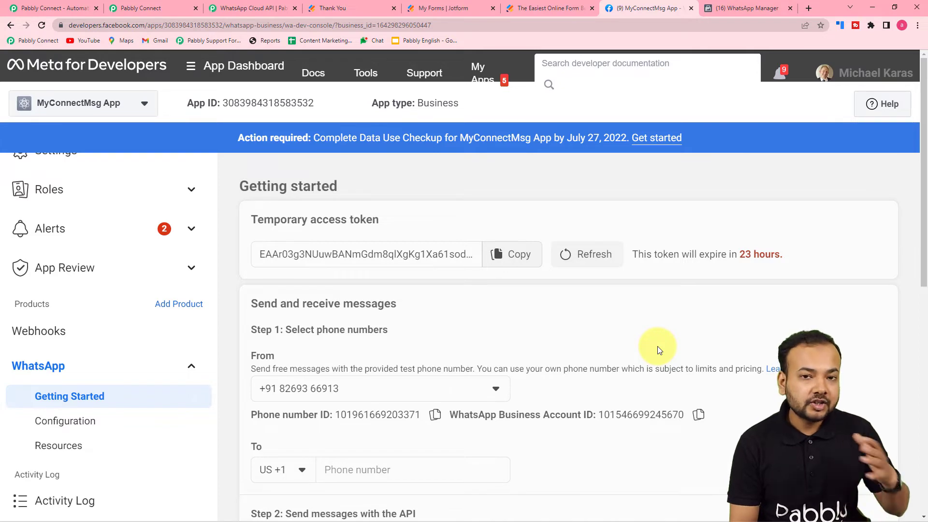
scroll(657, 346, "down", 3)
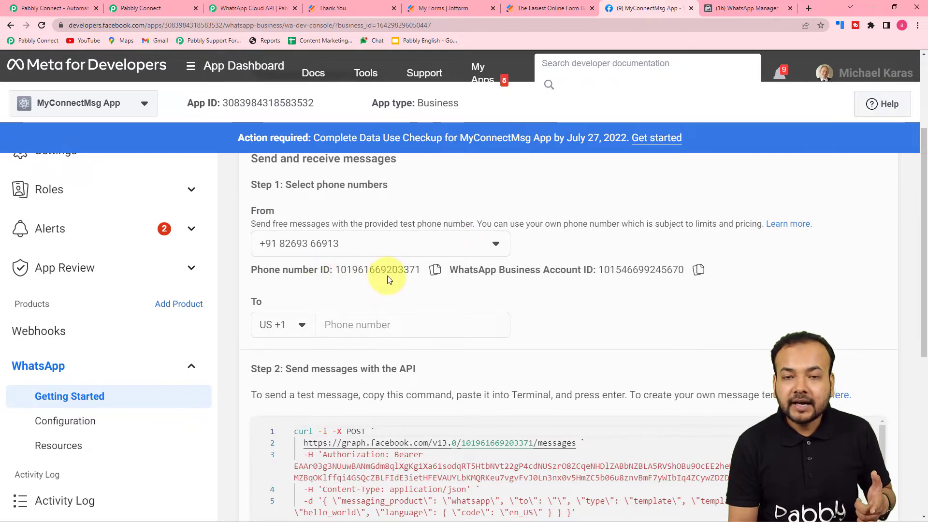
Copy the Meta Phone Number ID into the connection form's Phone Number ID field.
left_click(437, 270)
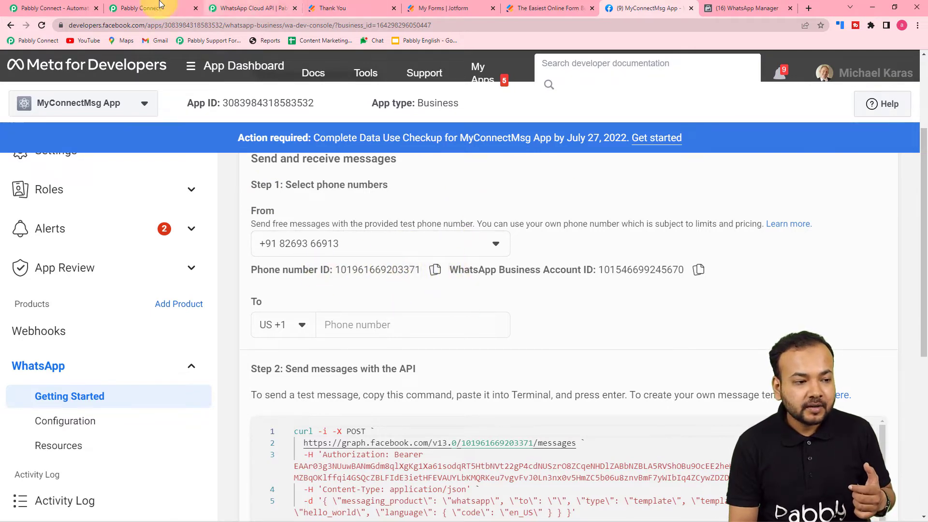
left_click(148, 7)
left_click(444, 264)
right_click(454, 272)
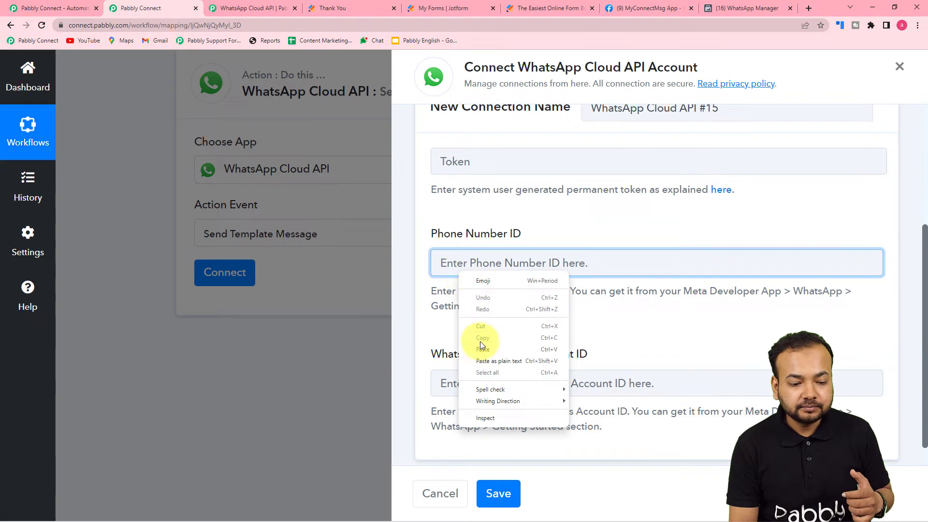
left_click(479, 350)
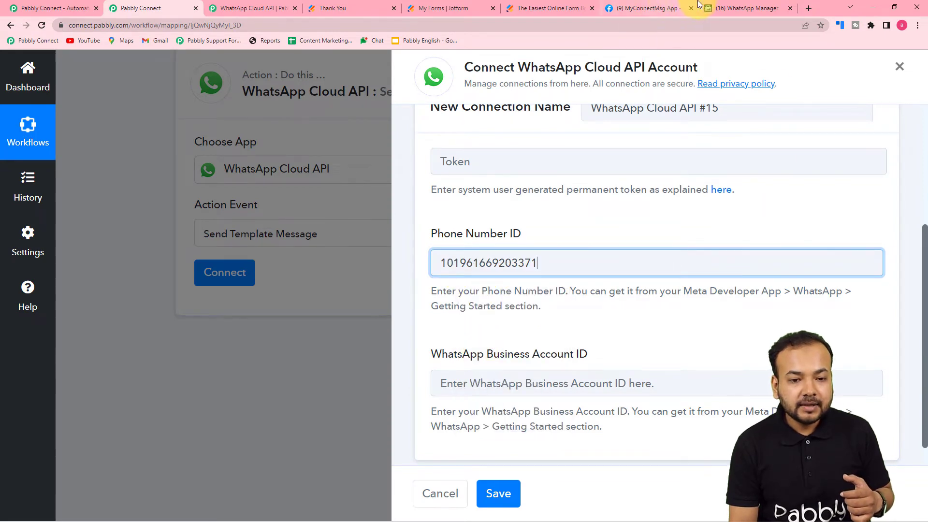
Copy the WhatsApp Business Account ID from Meta into the connection form.
left_click(667, 8)
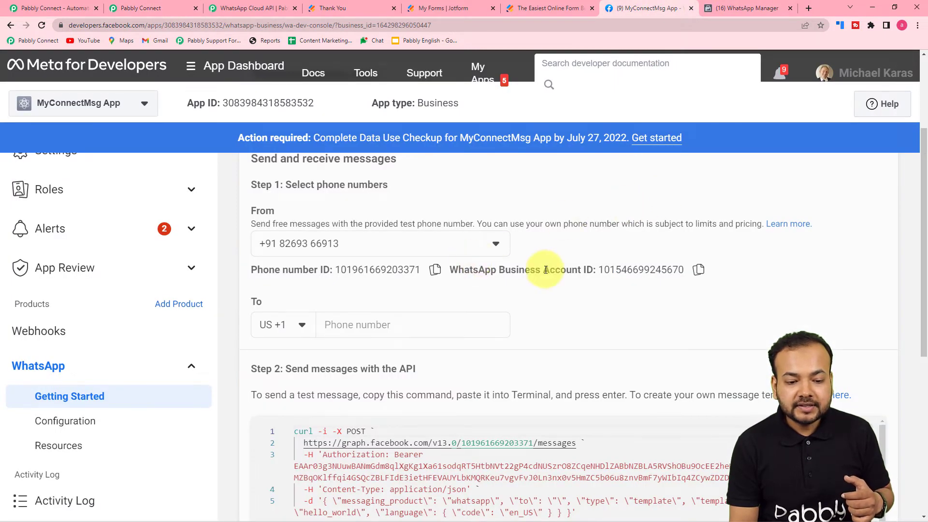
left_click(690, 274)
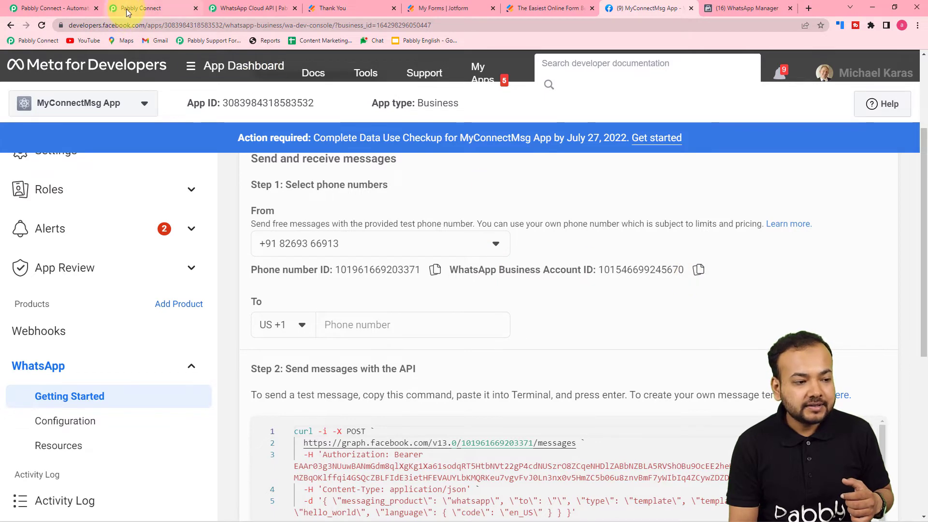
left_click(125, 10)
right_click(463, 378)
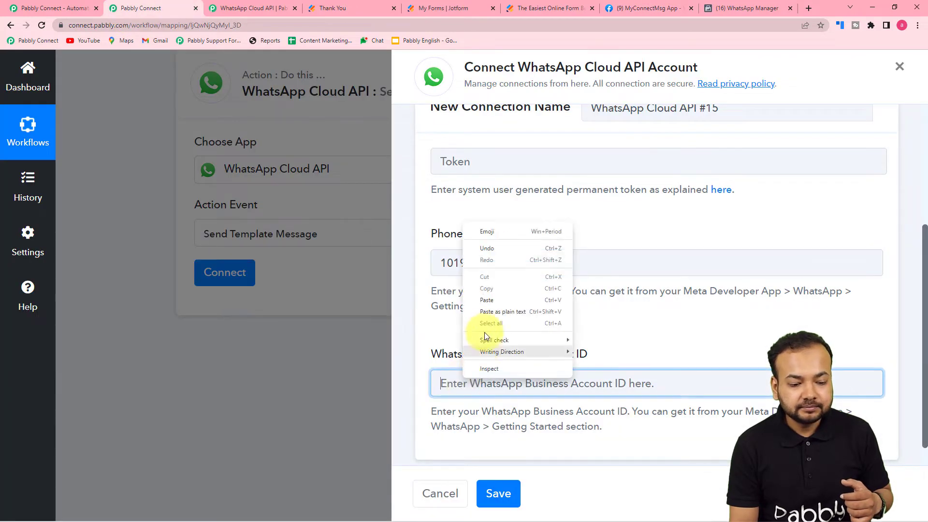
left_click(488, 303)
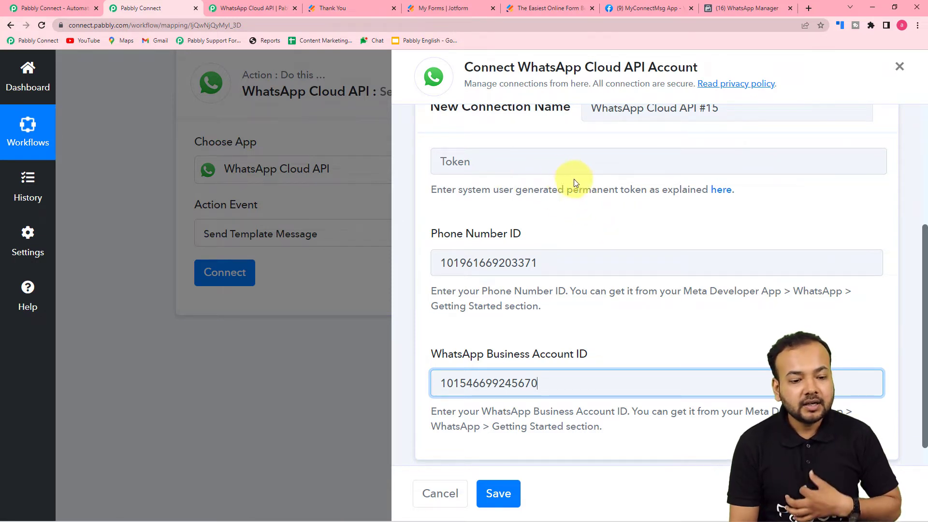
Save the new WhatsApp Cloud API connection and look over the resulting form.
left_click(507, 489)
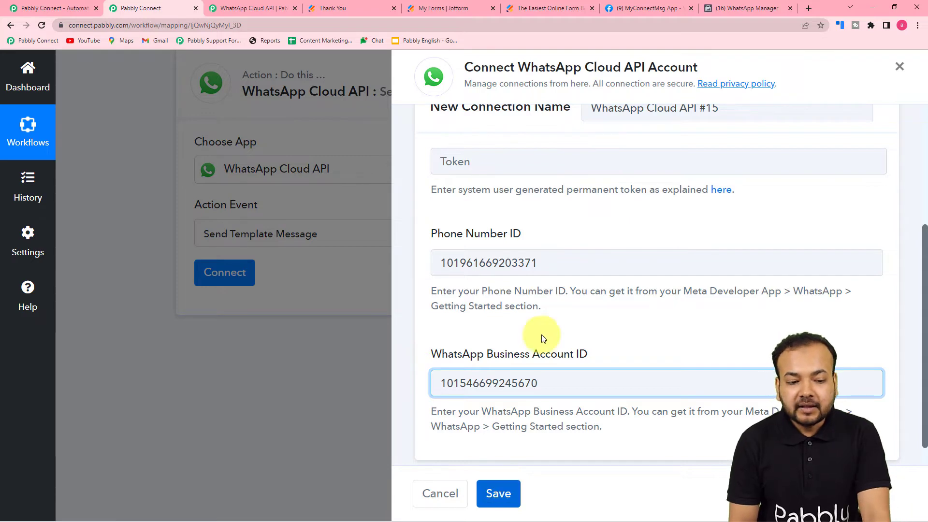
scroll(537, 309, "up", 4)
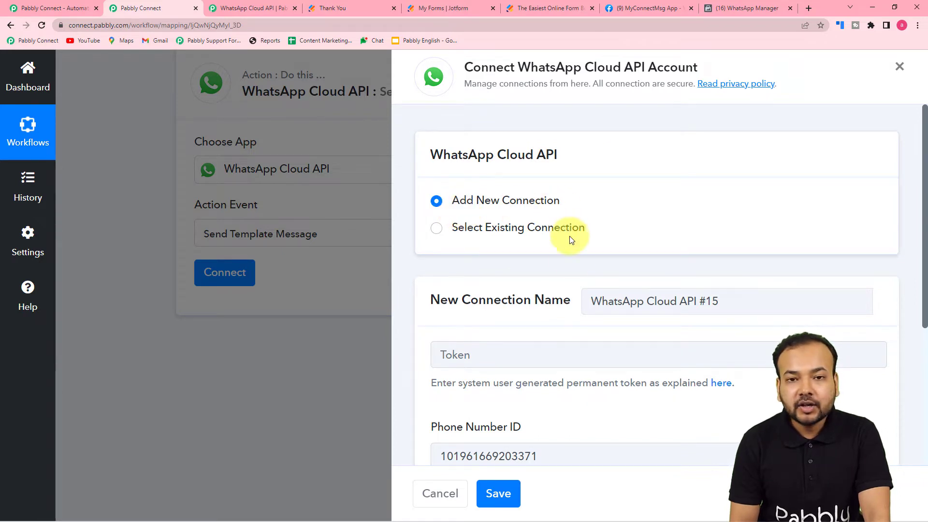
scroll(570, 283, "down", 2)
scroll(572, 285, "down", 4)
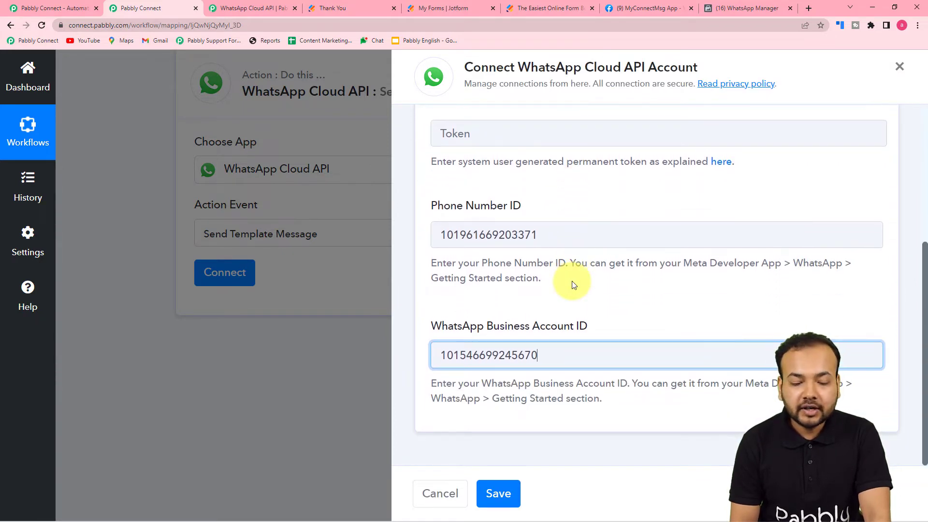
scroll(586, 338, "up", 4)
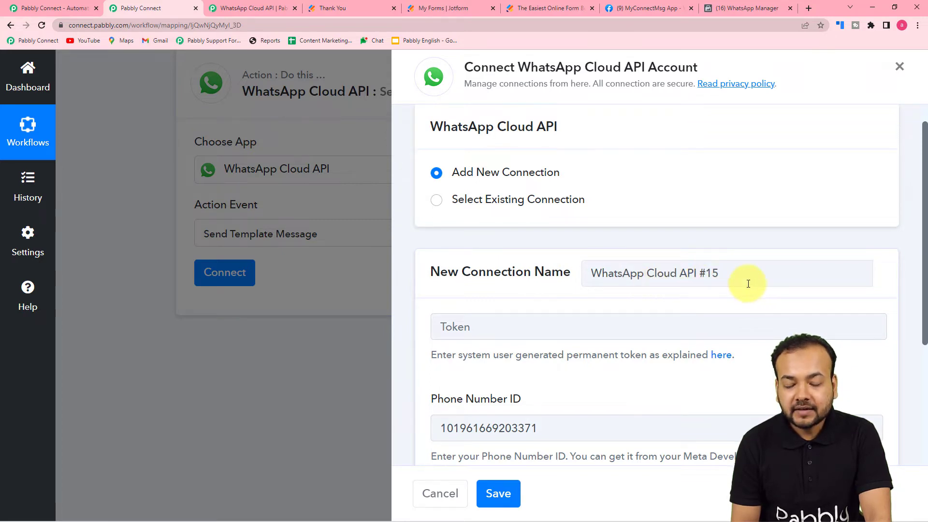
scroll(677, 303, "down", 2)
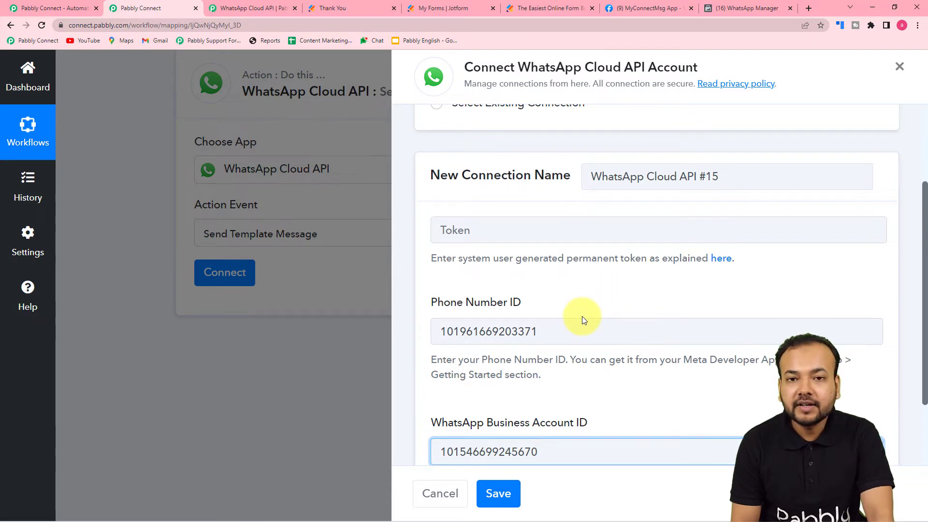
scroll(582, 317, "up", 2)
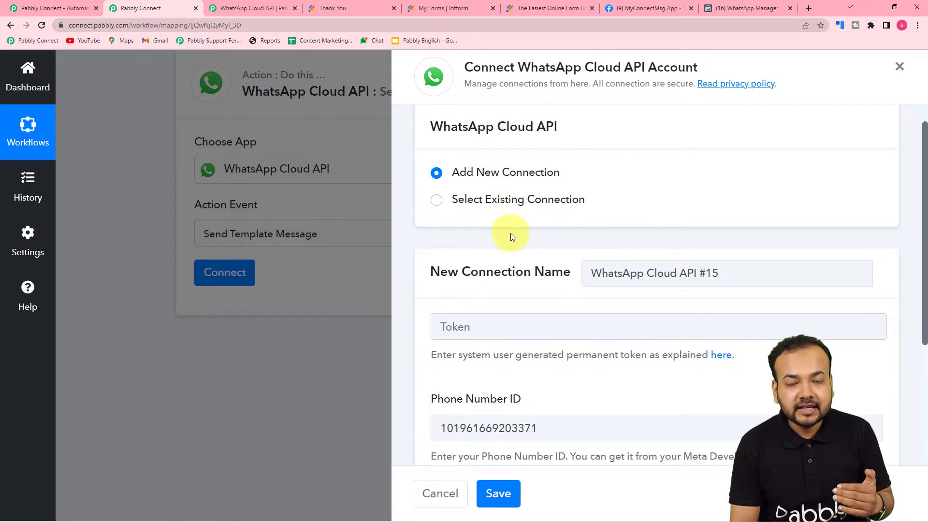
Link the Send Template Message action to the existing 'WhatsApp Cloud API Final' connection and save.
left_click(438, 203)
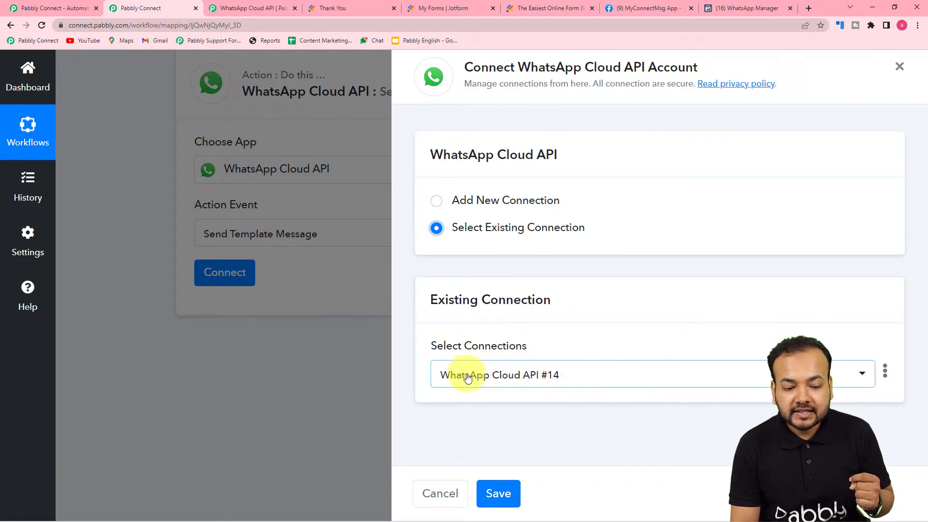
left_click(579, 378)
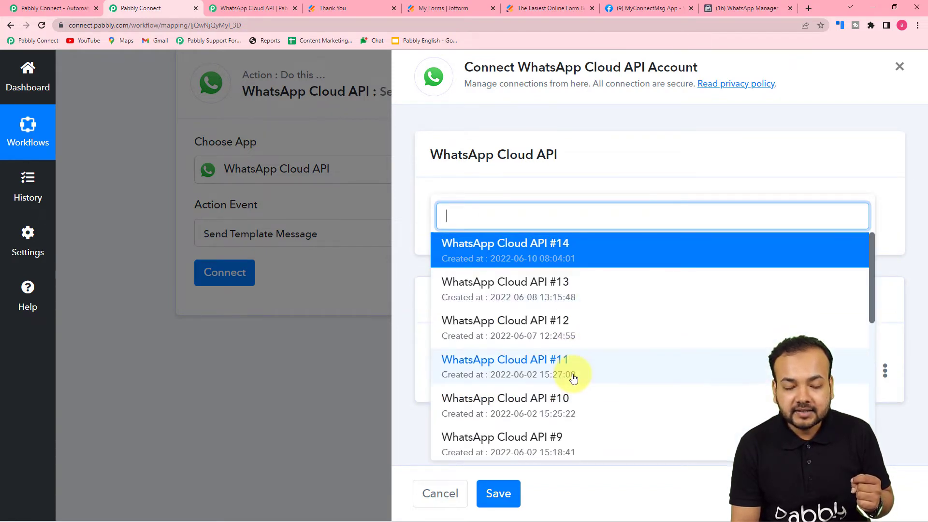
scroll(569, 327, "down", 4)
scroll(572, 327, "down", 3)
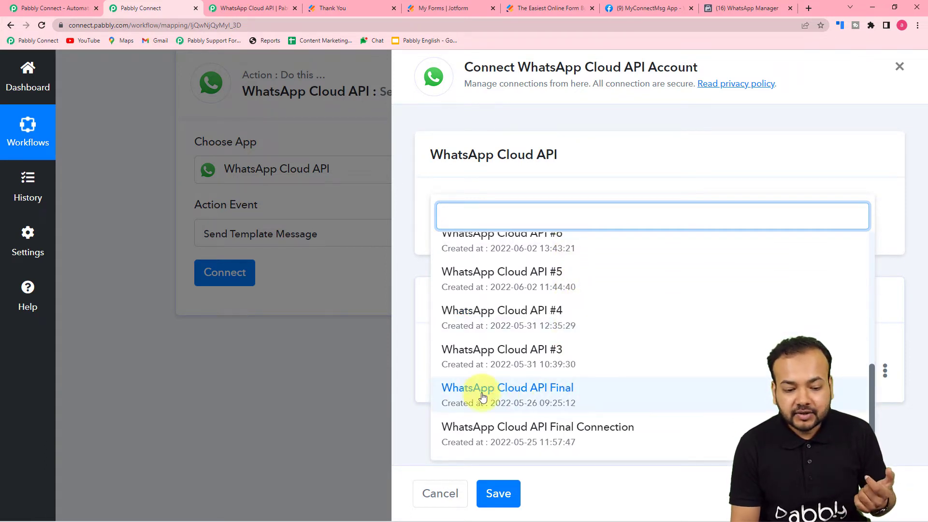
left_click(566, 393)
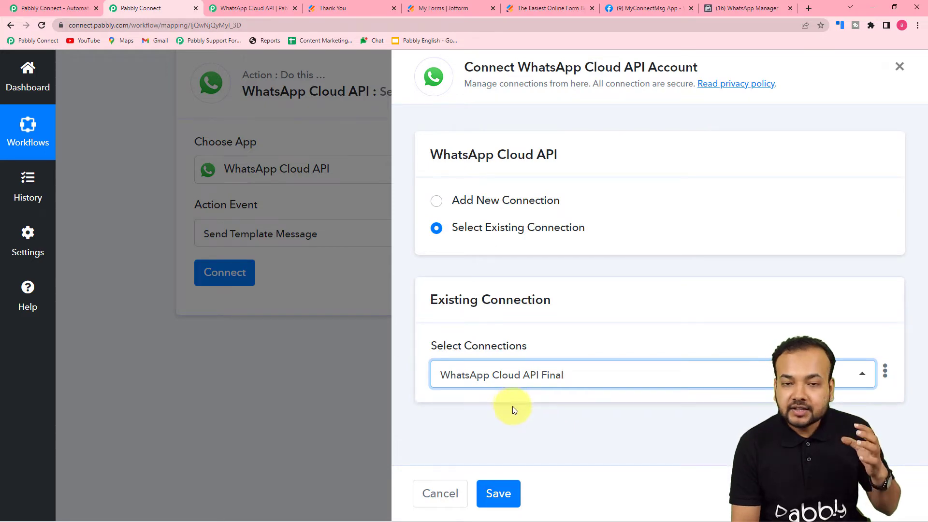
left_click(511, 492)
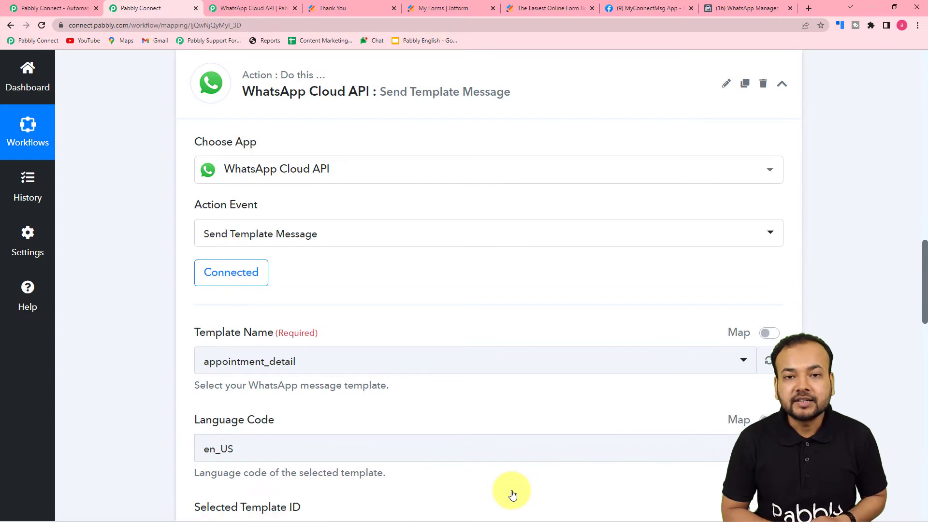
Check the Template Name and Body fields, then return to the MyConnectMsg app's Getting Started page.
scroll(218, 356, "down", 5)
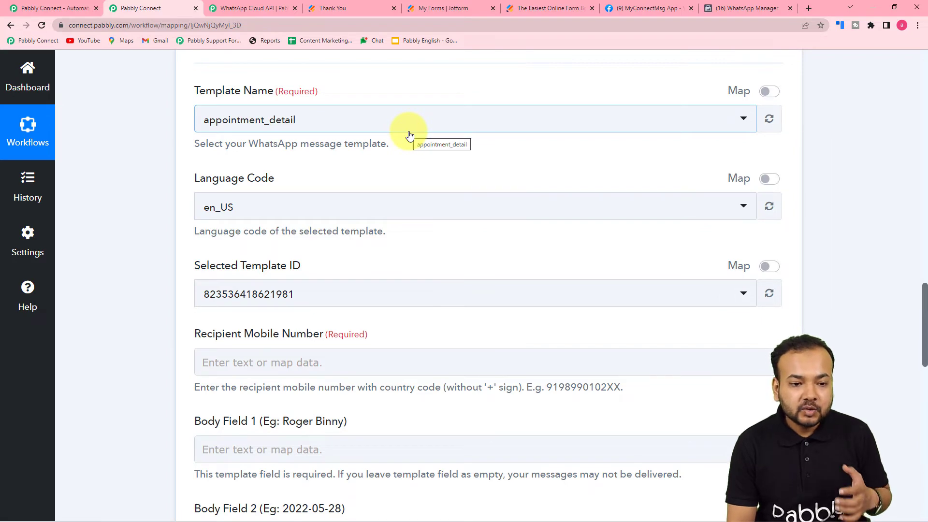
left_click(642, 4)
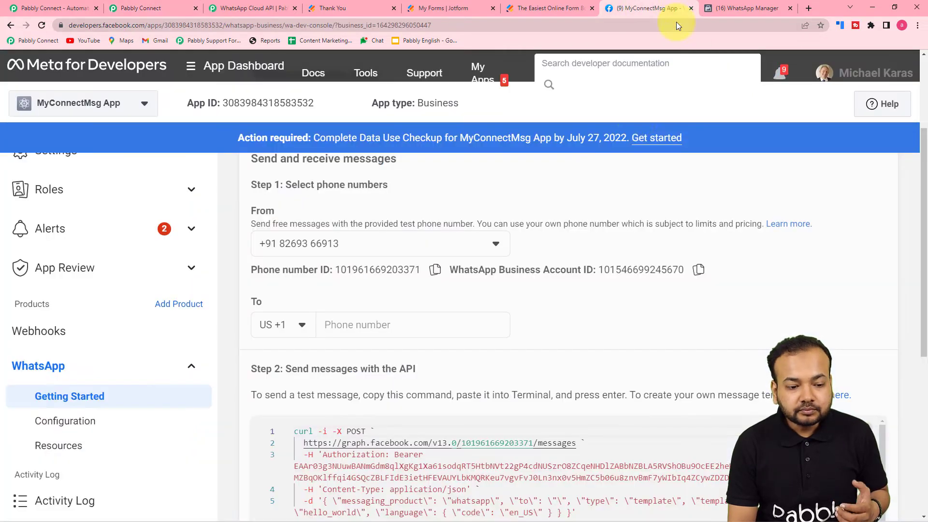
scroll(513, 191, "down", 2)
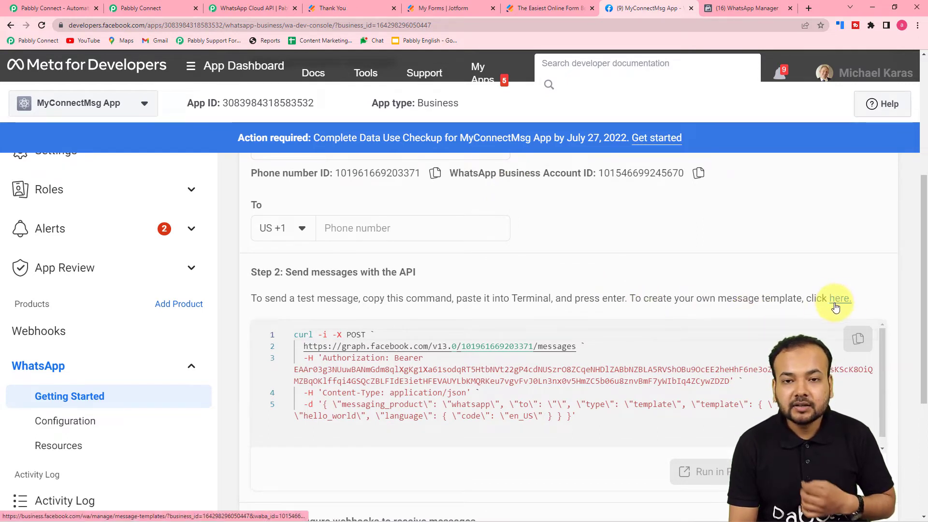
Show WhatsApp Manager's Message templates list, including send_brochure_img, send_link and video_upload.
left_click(741, 8)
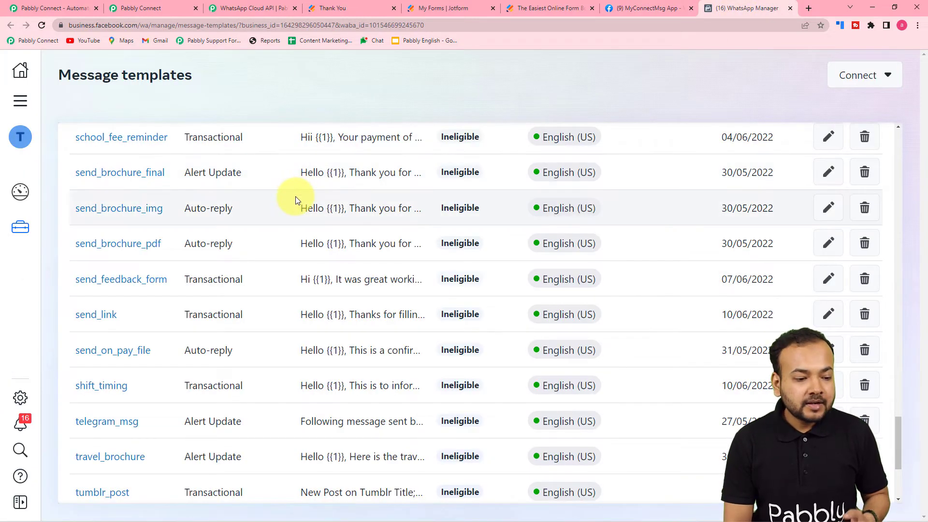
scroll(296, 200, "down", 1)
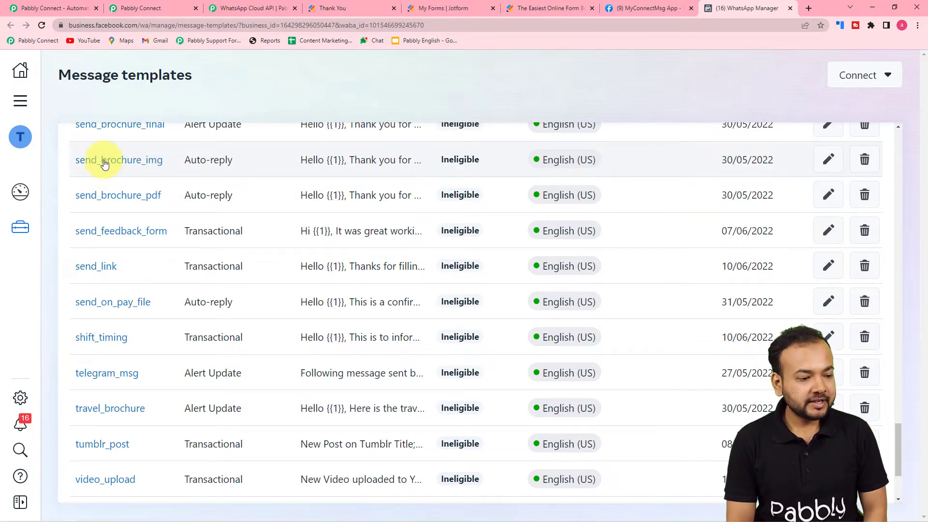
Open send_brochure_img and review its Image header and body text with {{1}}, {{2}}, {{3}}.
left_click(118, 169)
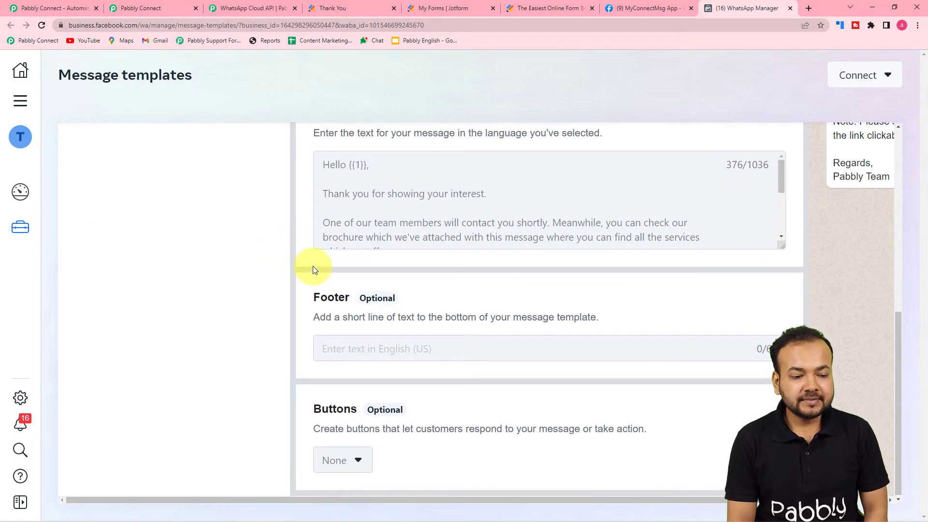
scroll(312, 265, "up", 8)
scroll(313, 270, "down", 3)
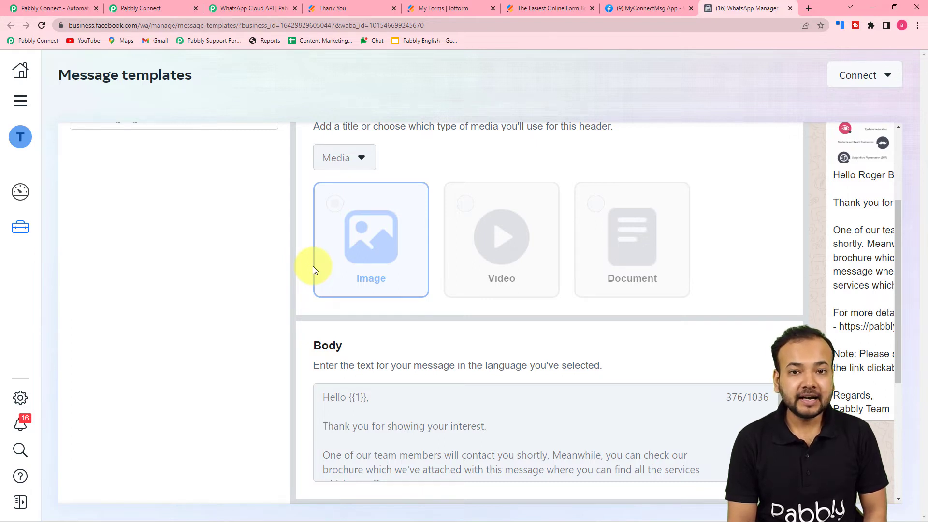
scroll(312, 266, "up", 3)
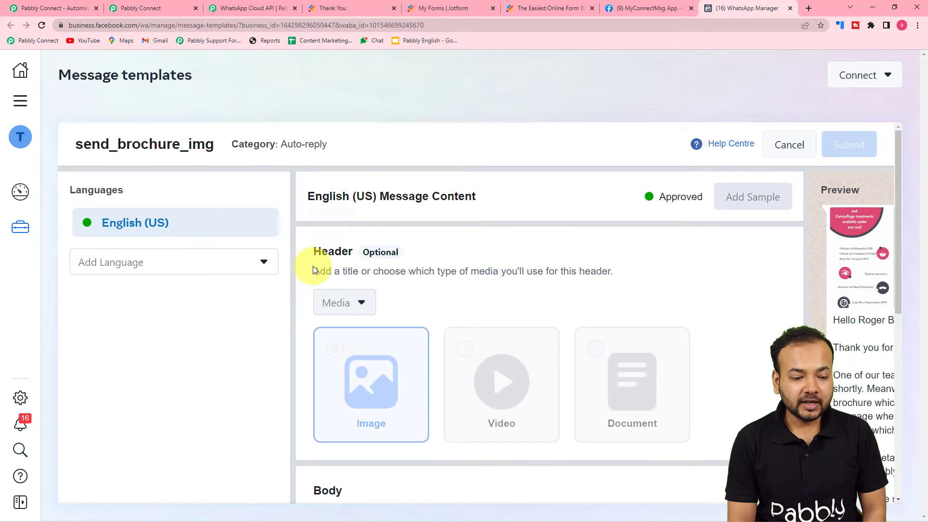
scroll(312, 267, "down", 7)
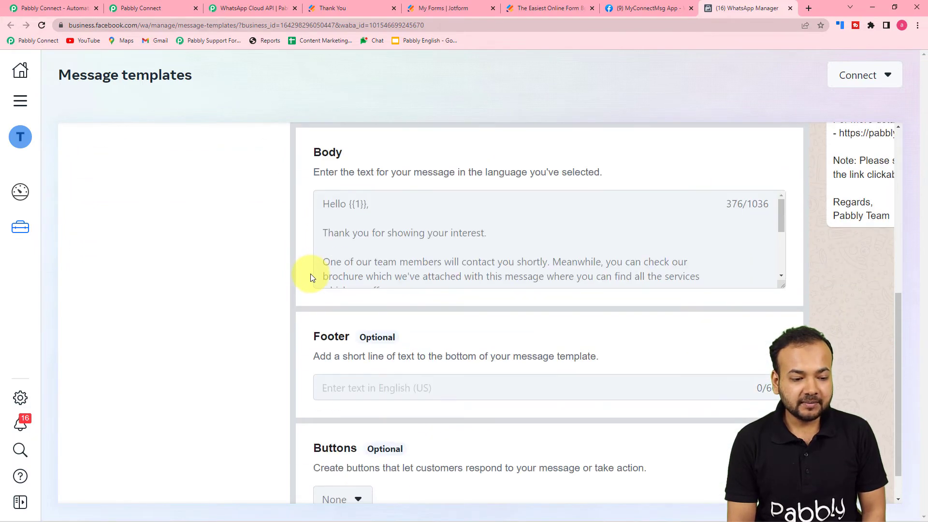
scroll(367, 416, "down", 1)
left_click_drag(402, 500, 636, 431)
scroll(657, 378, "up", 5)
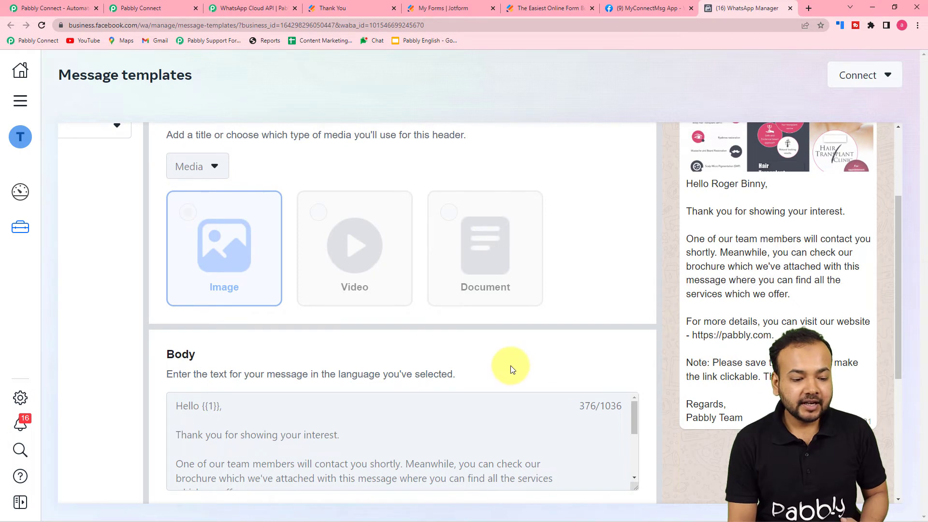
scroll(512, 368, "down", 2)
left_click_drag(636, 322, 636, 314)
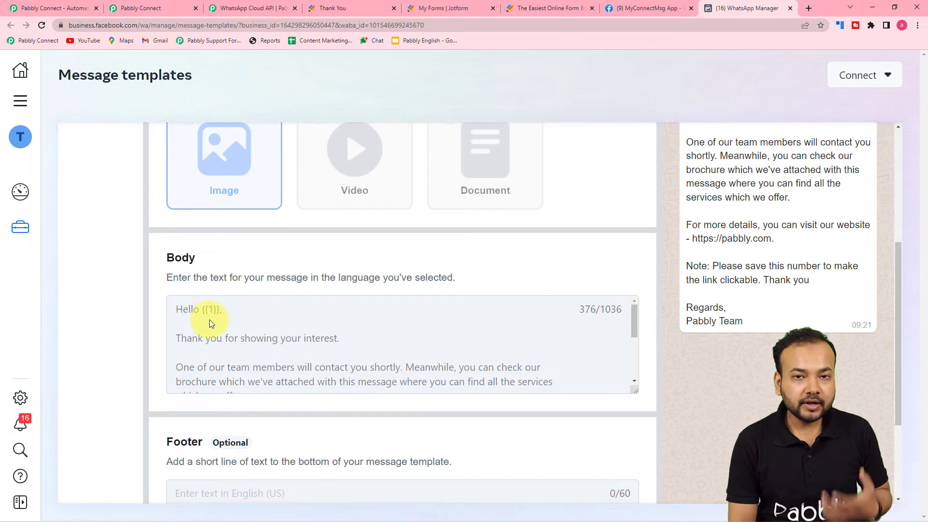
scroll(221, 318, "down", 3)
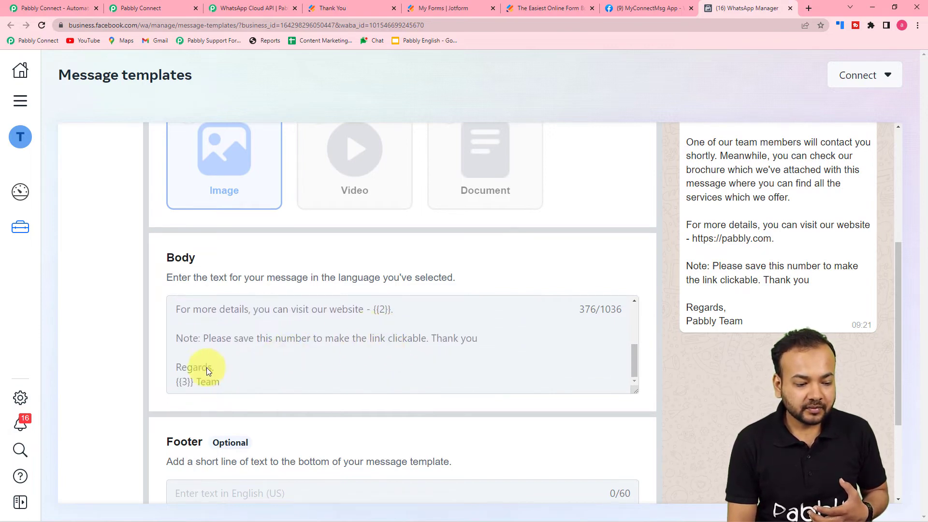
scroll(244, 389, "up", 3)
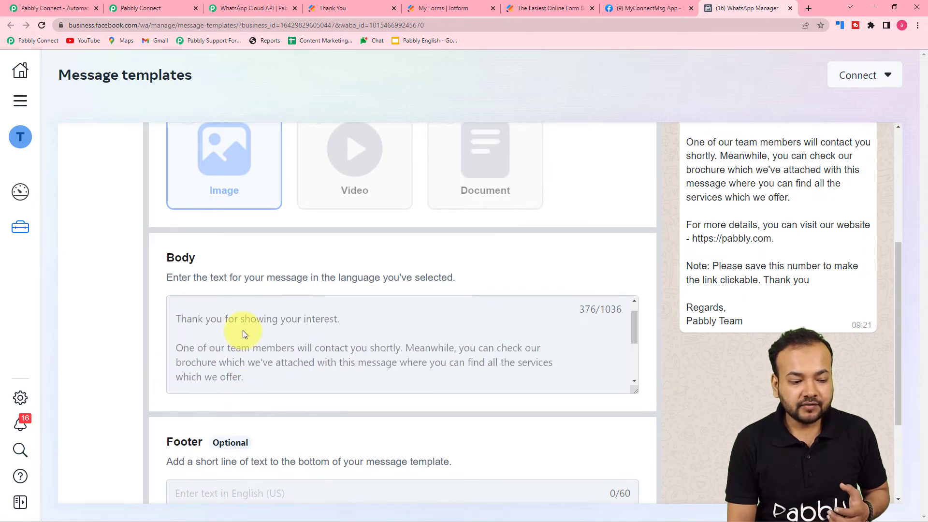
scroll(205, 321, "up", 1)
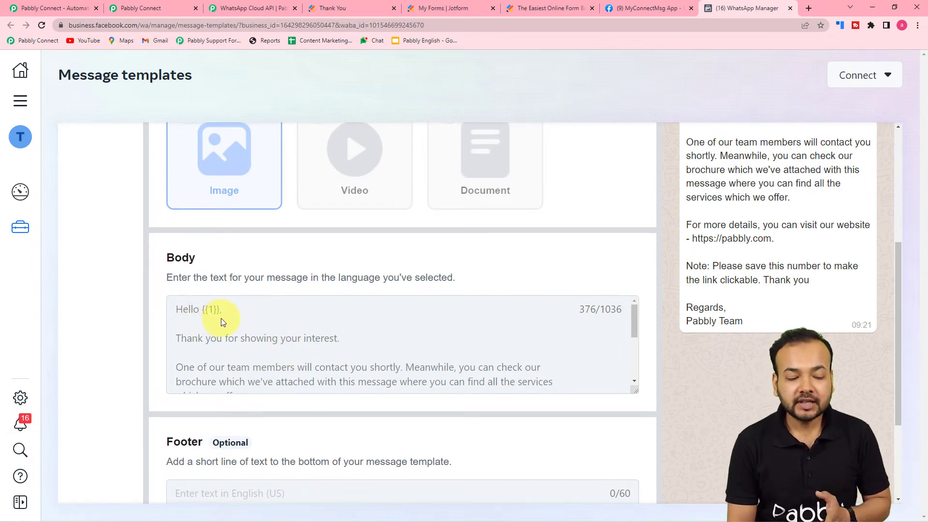
scroll(221, 318, "down", 2)
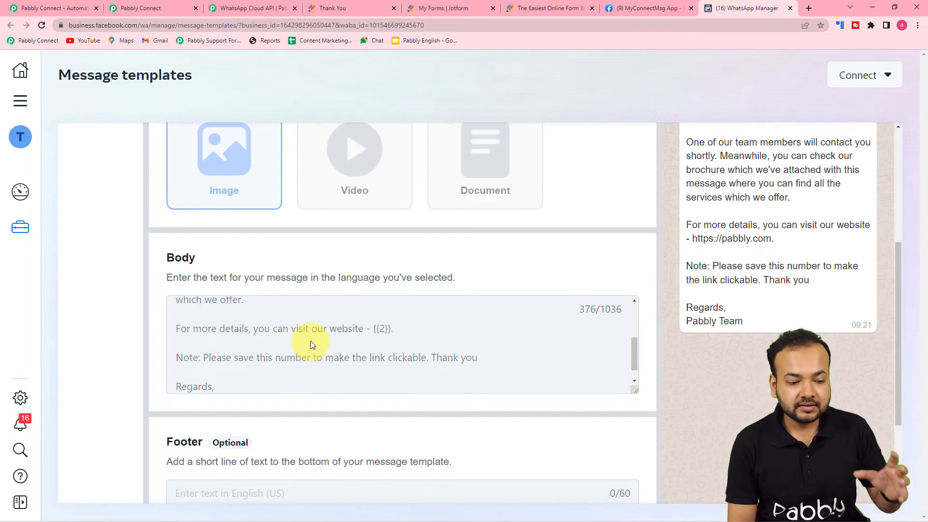
scroll(306, 318, "down", 1)
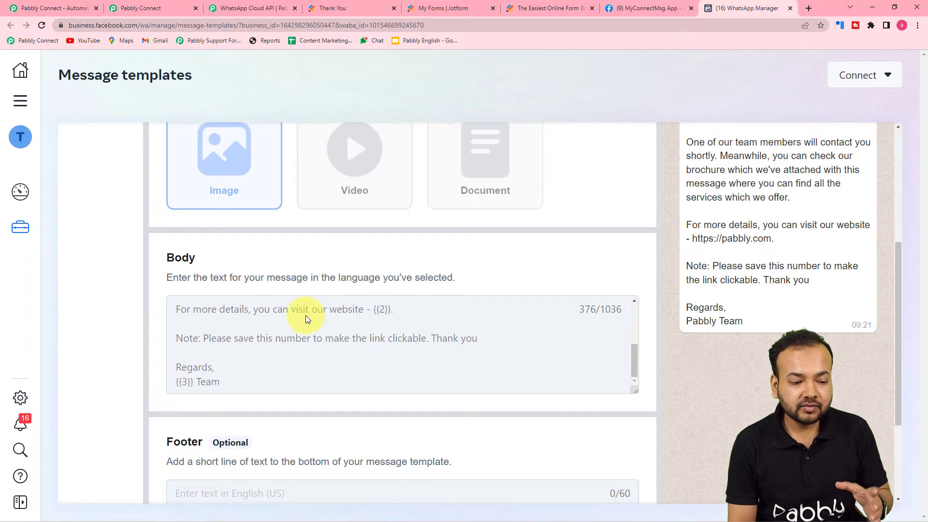
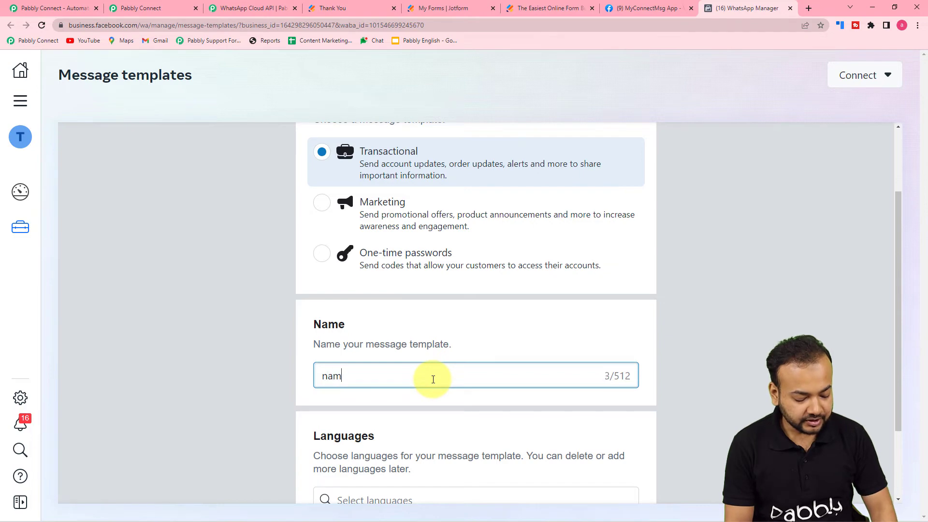
Add English (UK) as the template language and continue to the content editor.
scroll(431, 399, "down", 2)
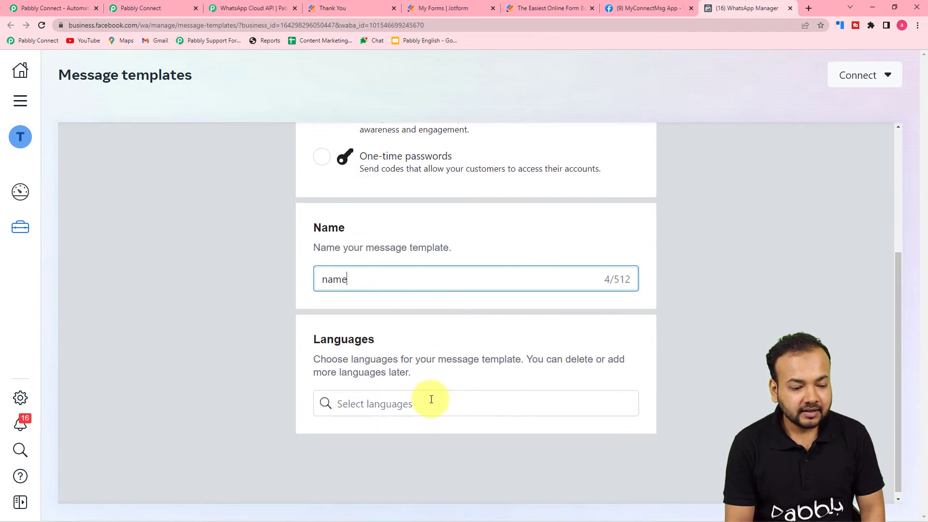
left_click(376, 402)
type("en")
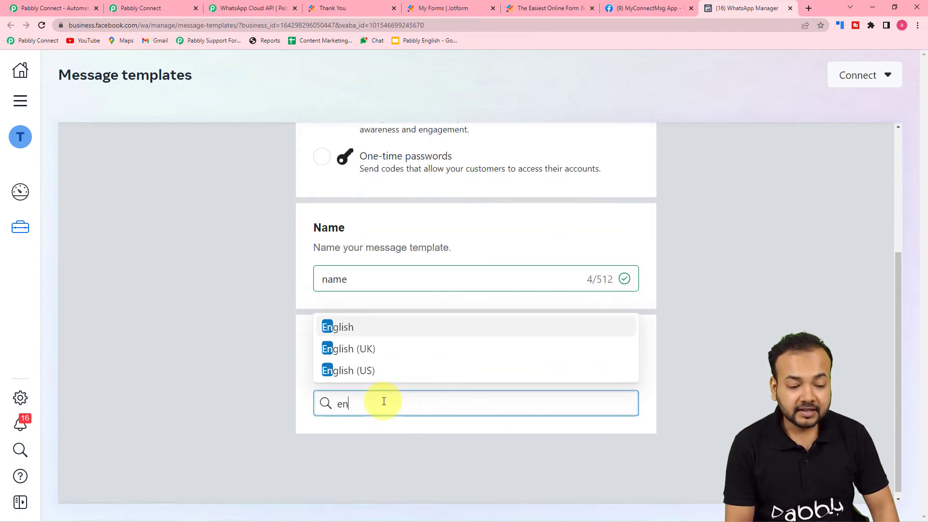
left_click(383, 351)
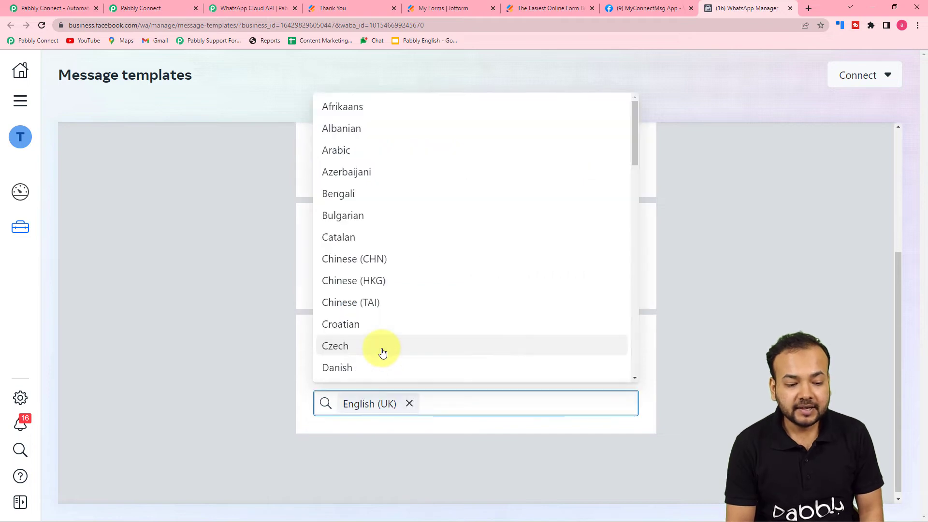
left_click(262, 363)
scroll(891, 374, "up", 4)
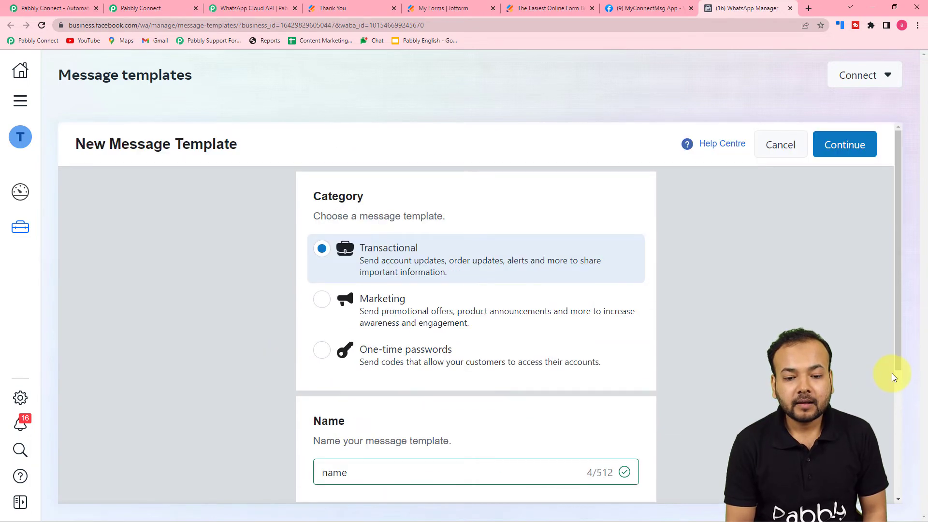
left_click(863, 155)
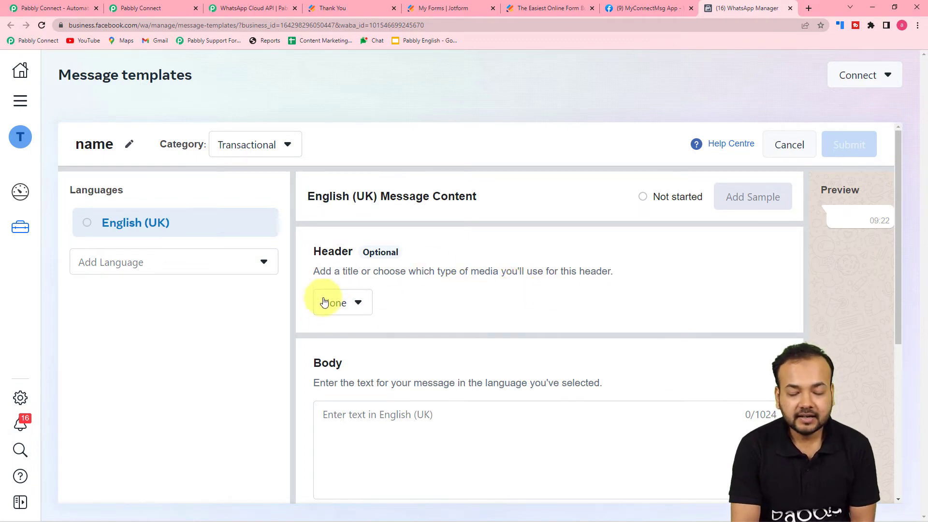
Set the template header to a Media header of type Image.
left_click(351, 311)
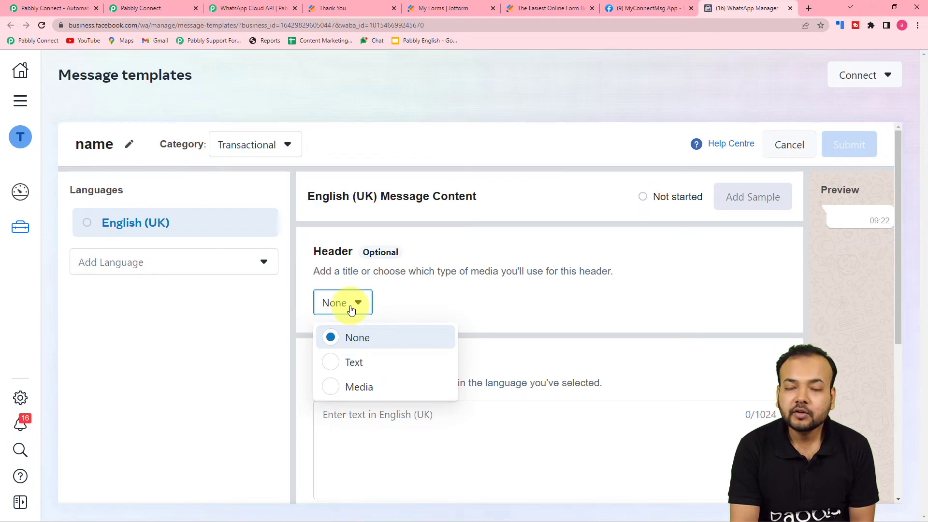
left_click(339, 360)
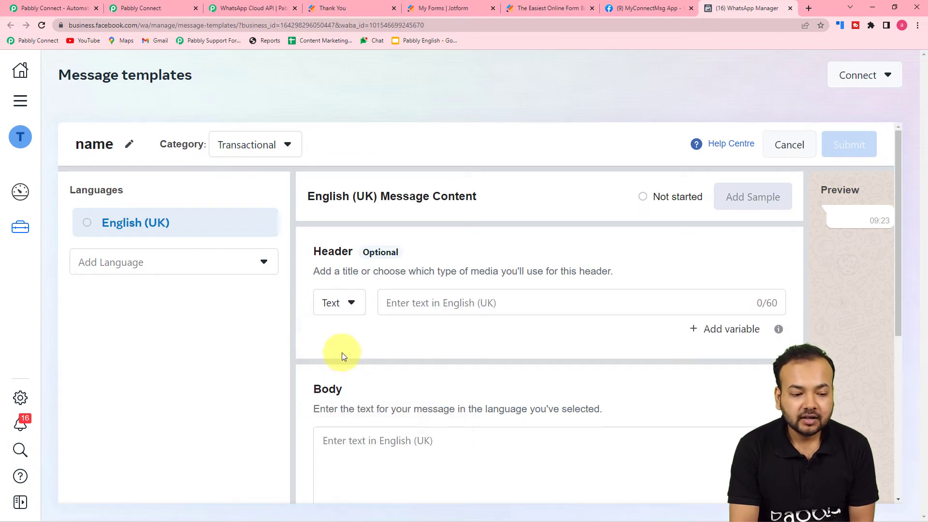
left_click(351, 310)
left_click(345, 386)
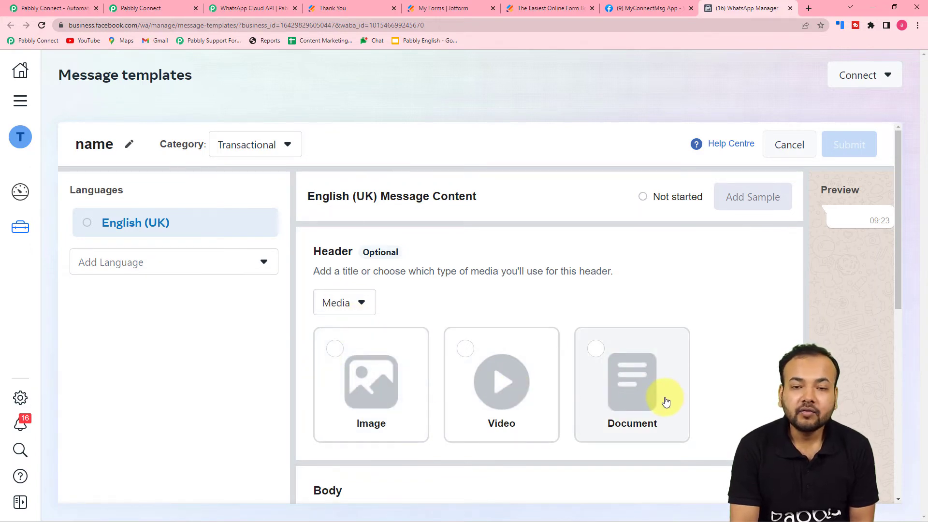
left_click(334, 356)
scroll(333, 356, "down", 4)
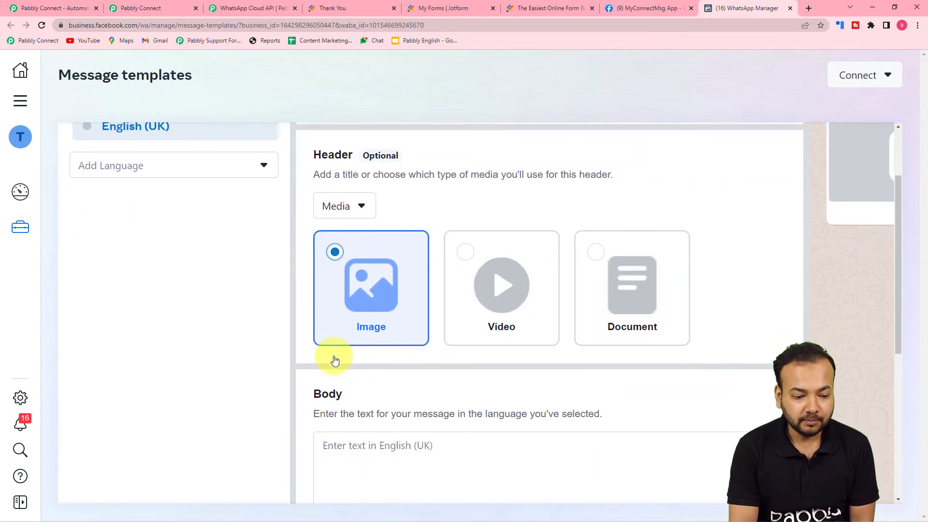
scroll(333, 355, "up", 4)
scroll(335, 360, "down", 2)
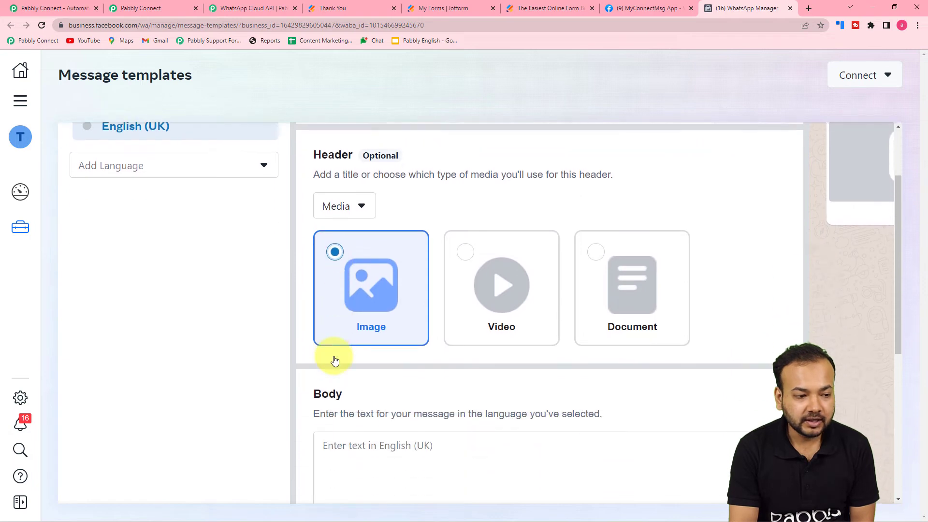
scroll(333, 356, "down", 4)
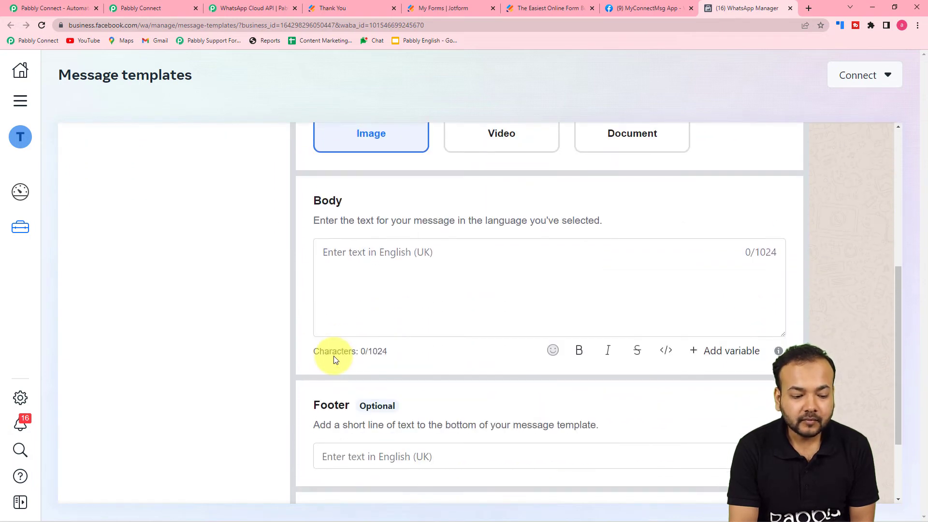
Write the body as 'Hello' followed by the variable {{1}}.
left_click(452, 294)
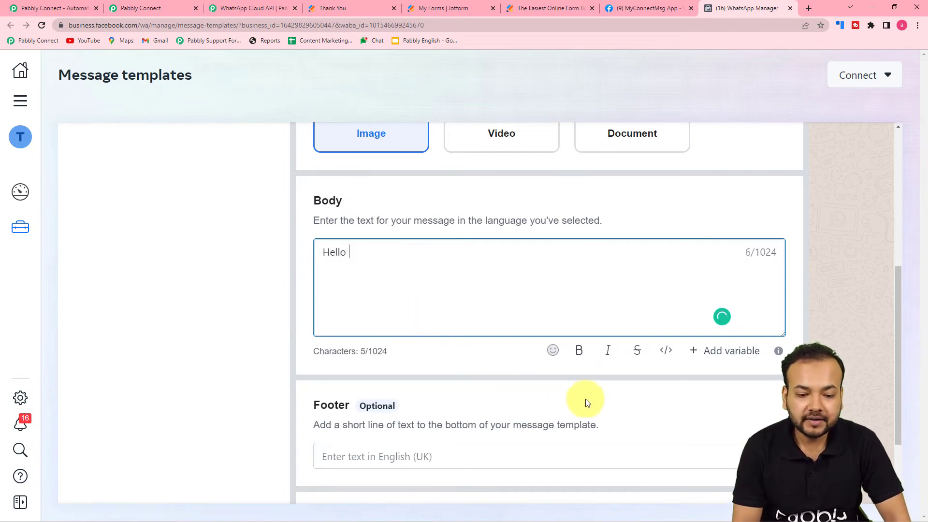
left_click(711, 357)
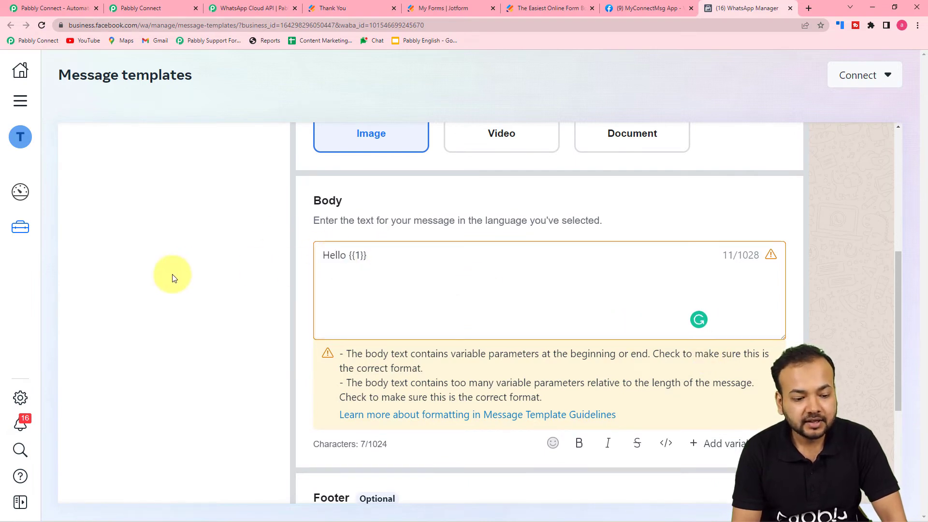
scroll(172, 274, "down", 3)
scroll(326, 356, "down", 1)
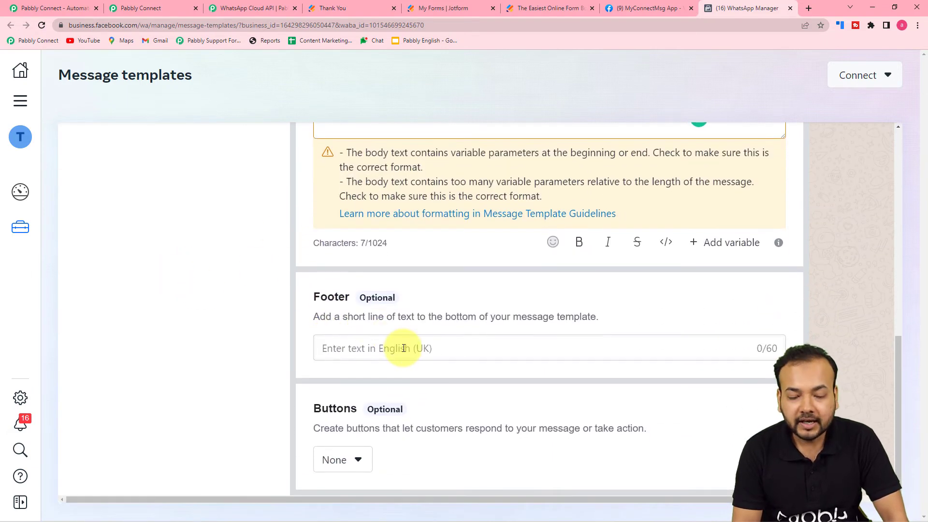
scroll(601, 402, "up", 10)
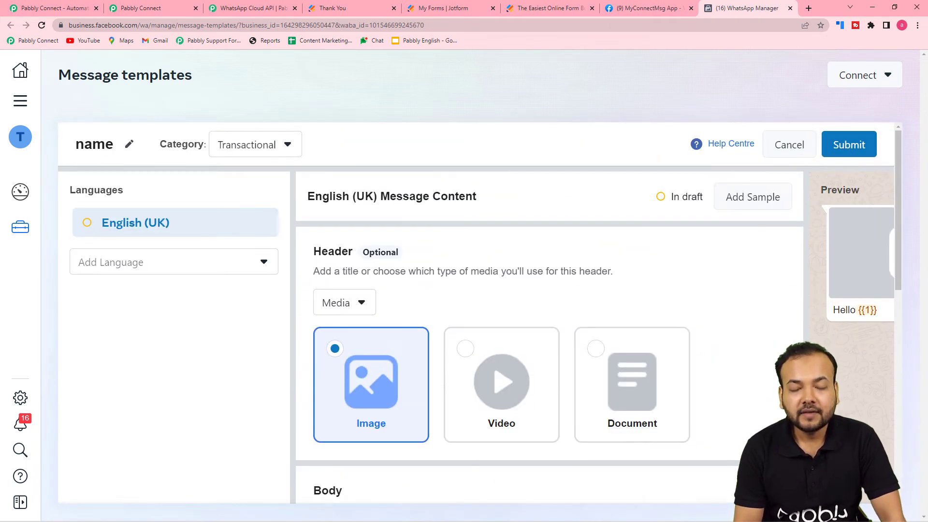
Cancel and discard the draft, then scroll through the existing message templates list.
left_click(780, 140)
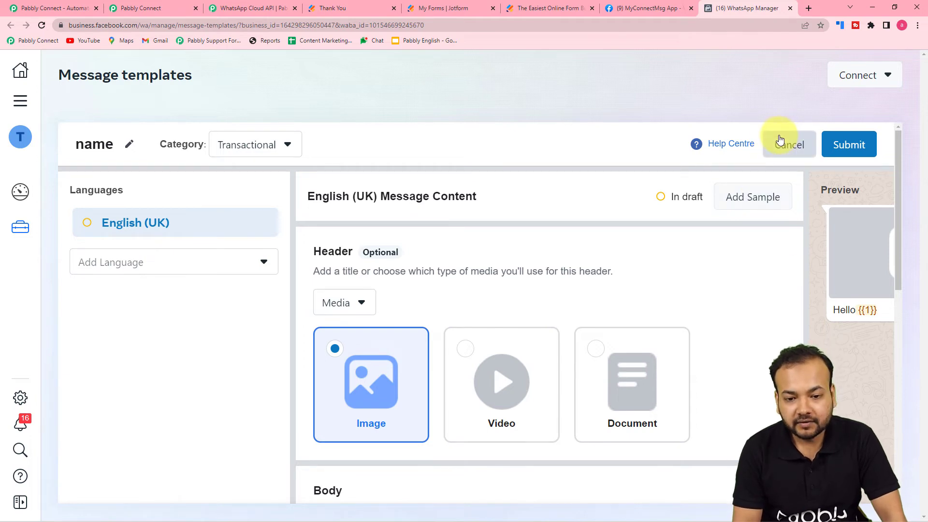
left_click(582, 271)
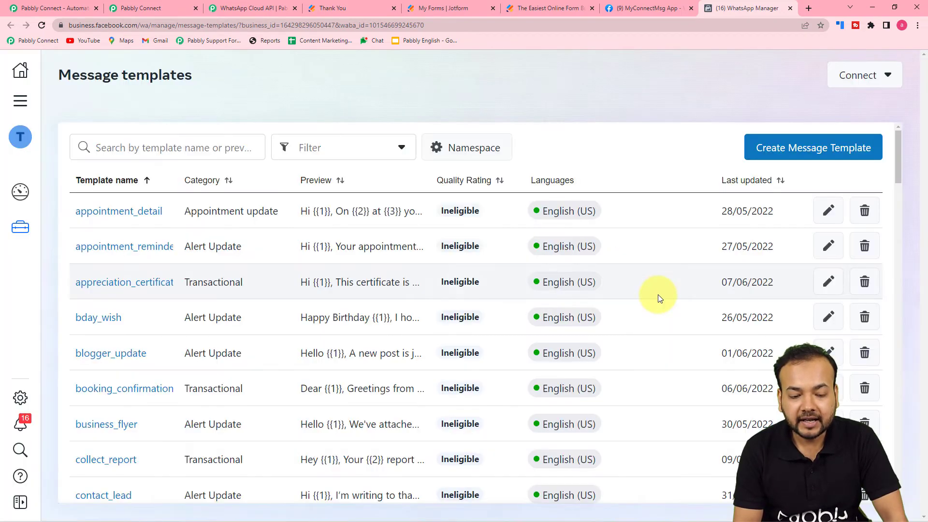
scroll(383, 312, "down", 7)
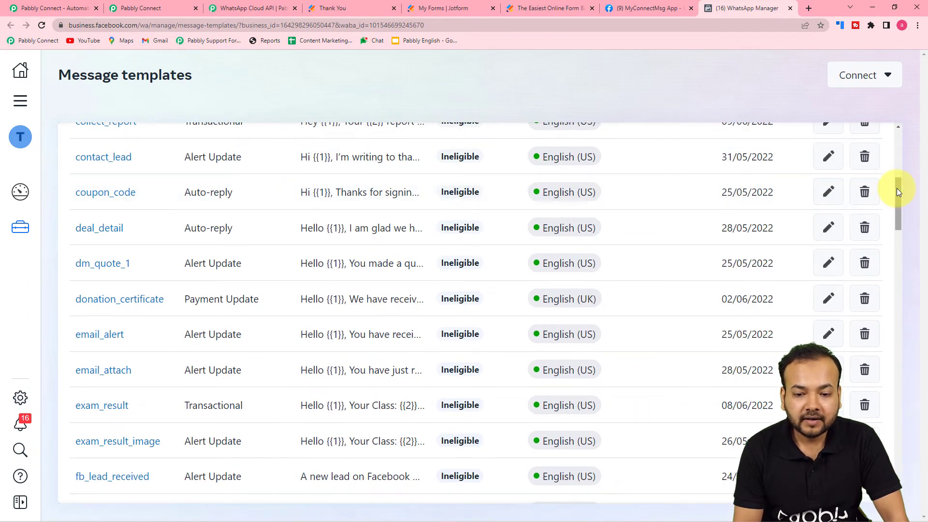
left_click_drag(896, 192, 894, 457)
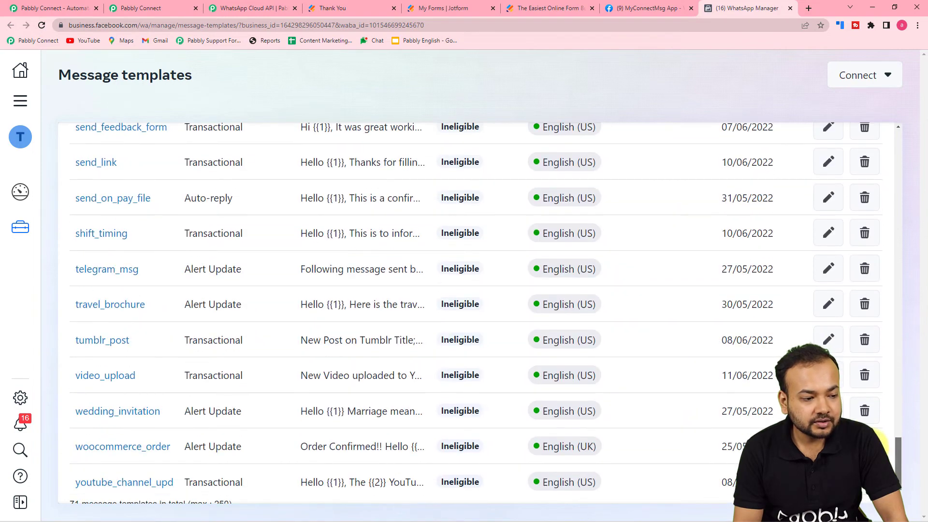
scroll(894, 457, "up", 2)
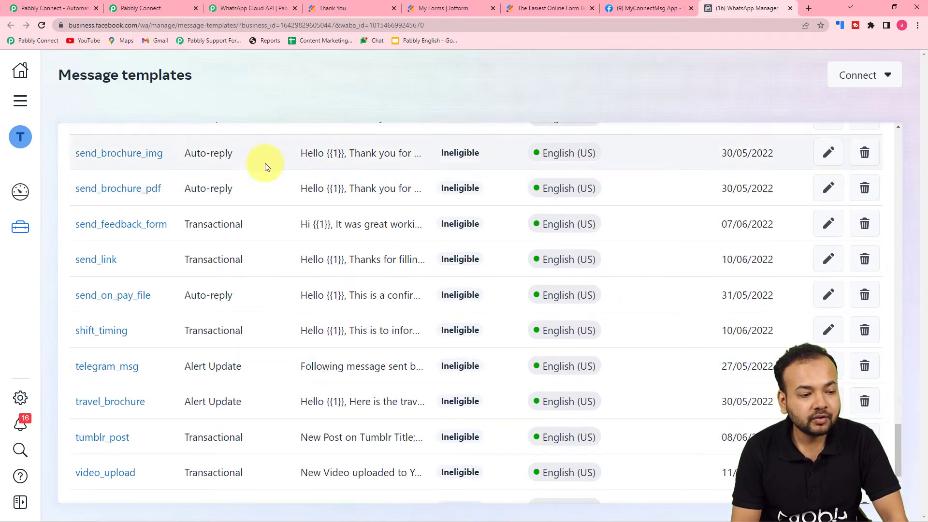
scroll(112, 178, "up", 1)
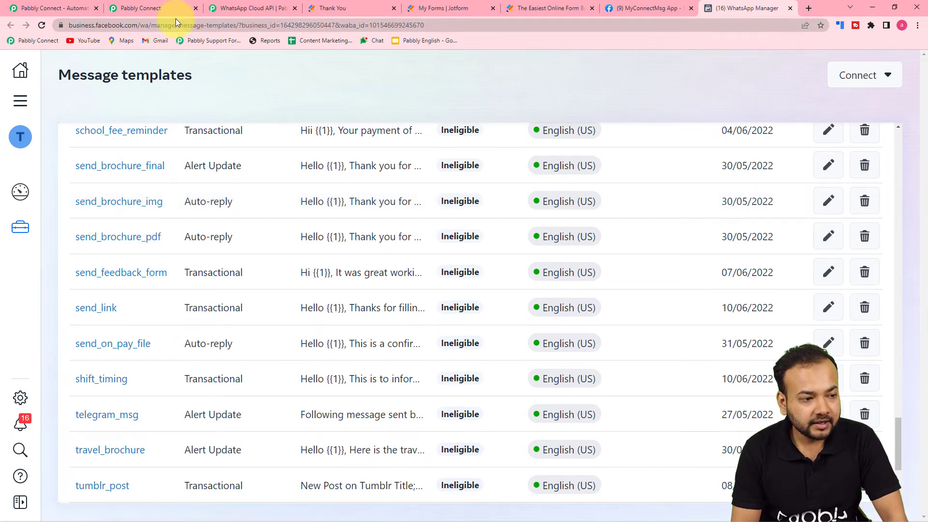
Choose the send_brochure_img template in Pabbly's Send Template Message action.
left_click(145, 8)
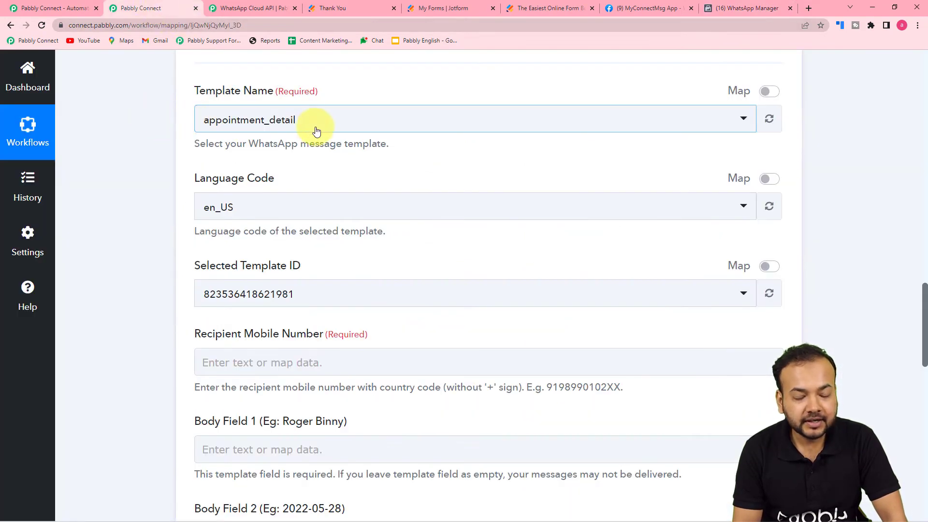
scroll(286, 155, "up", 2)
scroll(349, 98, "down", 3)
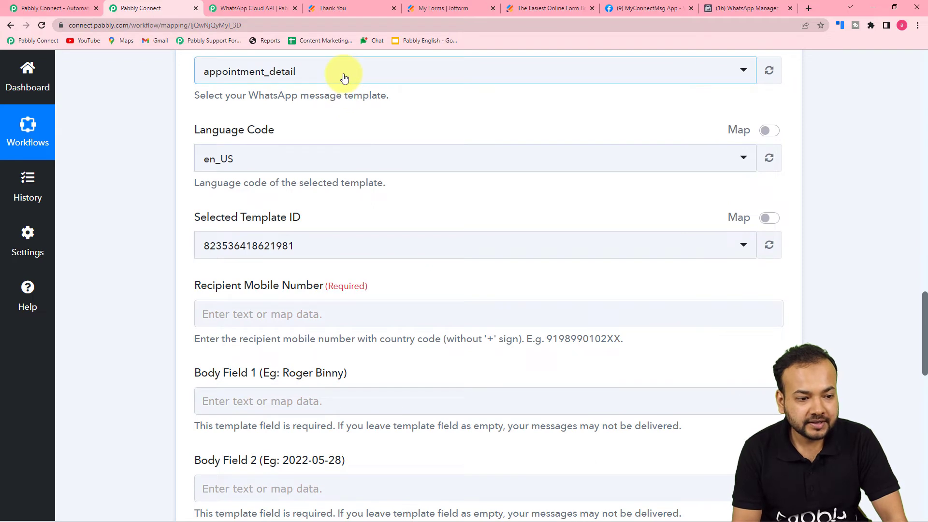
left_click(344, 77)
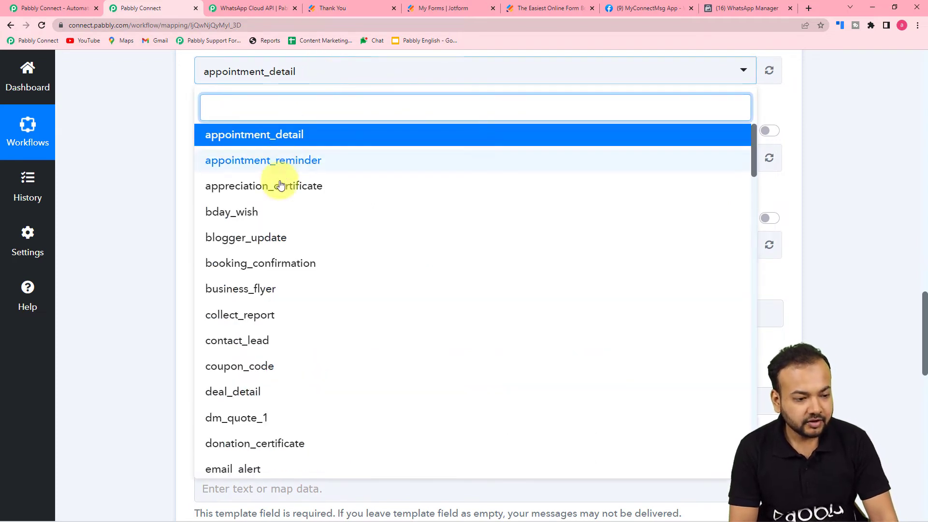
type("se")
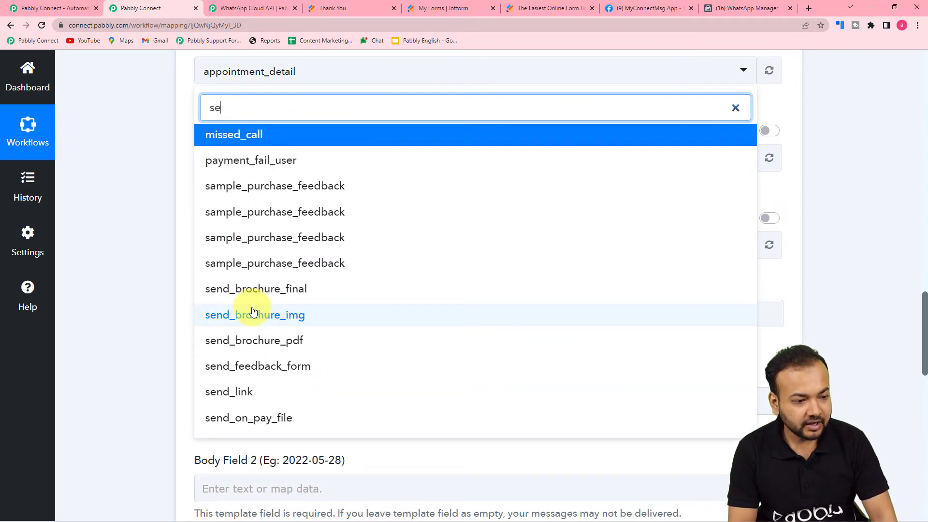
left_click(253, 313)
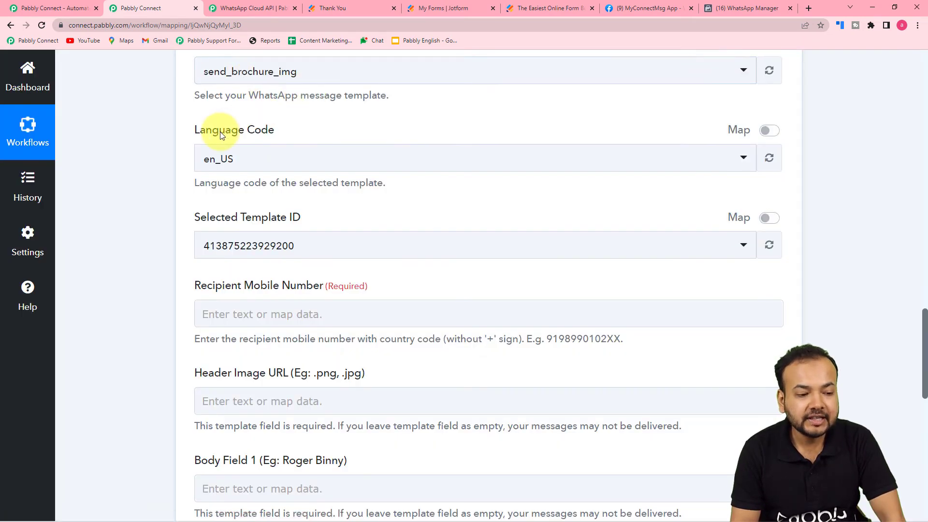
Scroll through the JotForm response data down to the Recipient Mobile Number field.
scroll(250, 141, "down", 3)
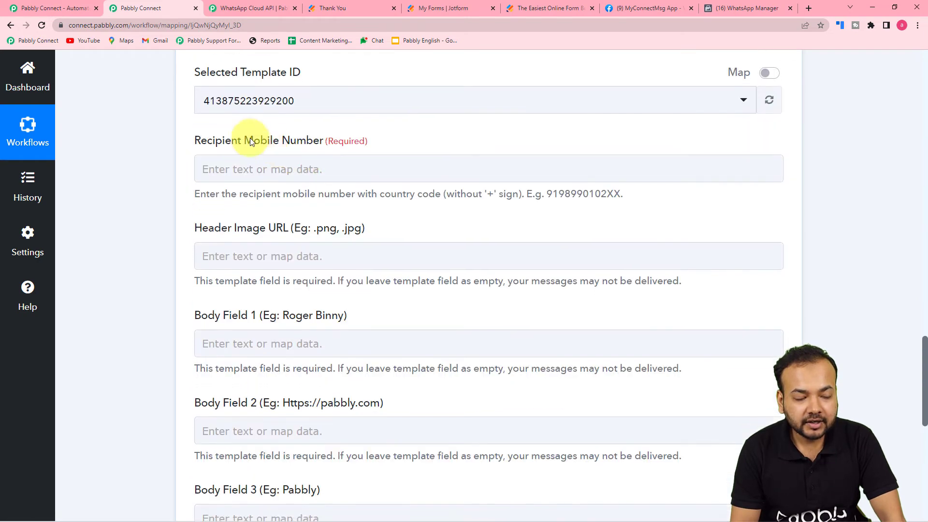
scroll(374, 121, "down", 2)
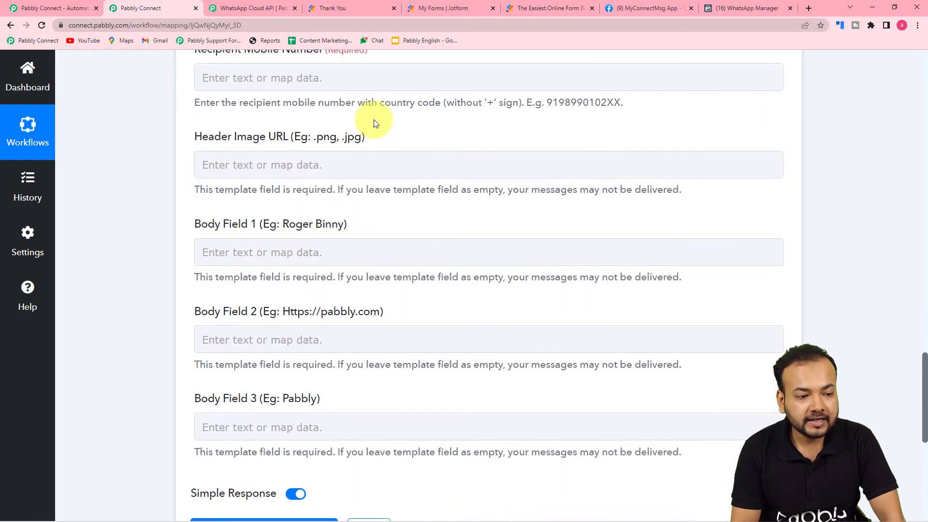
scroll(314, 141, "up", 3)
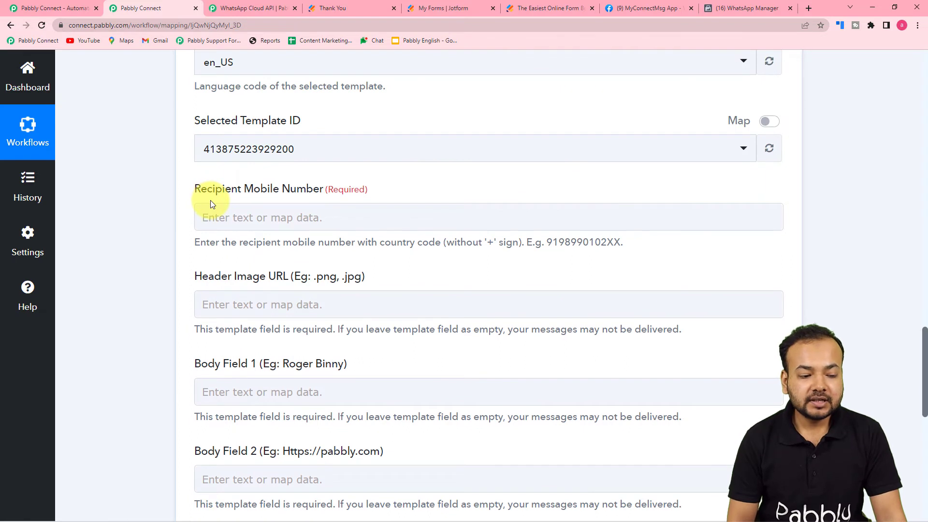
scroll(213, 207, "down", 1)
scroll(215, 211, "up", 1)
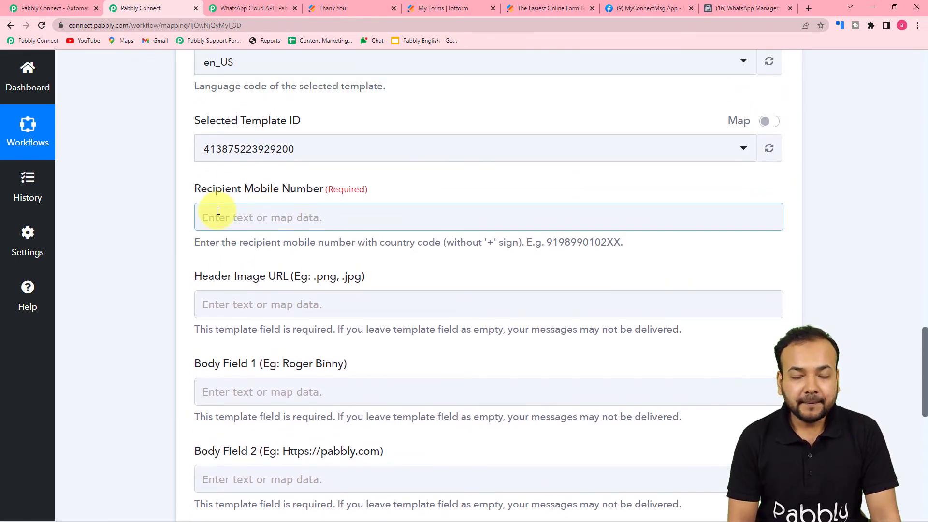
scroll(218, 211, "up", 10)
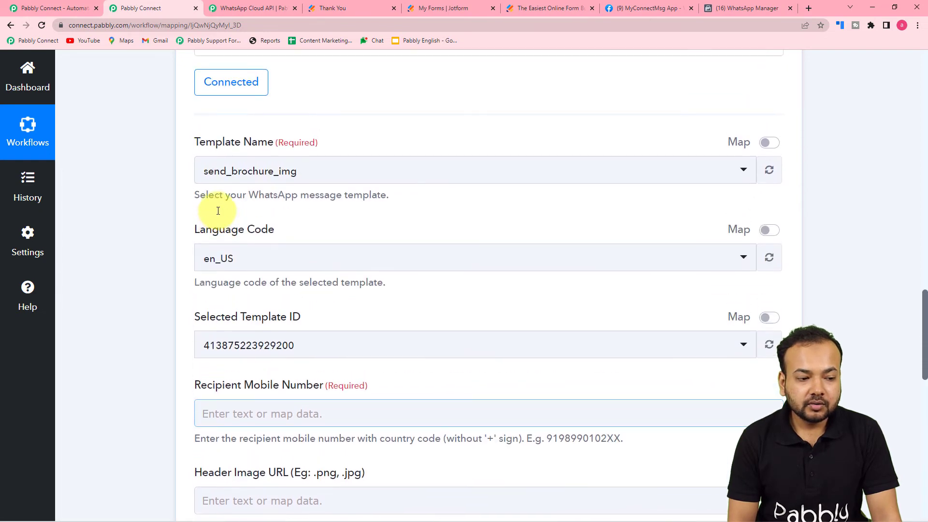
scroll(218, 214, "up", 4)
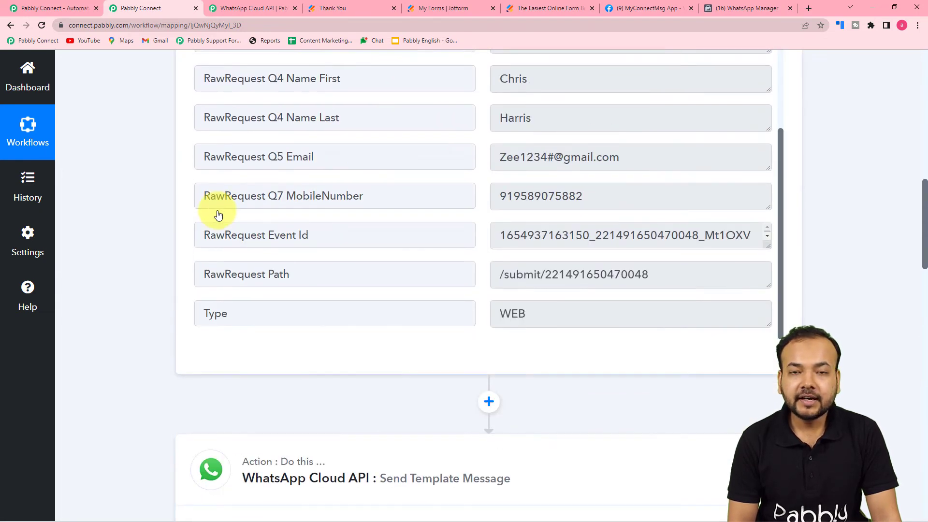
scroll(217, 211, "up", 1)
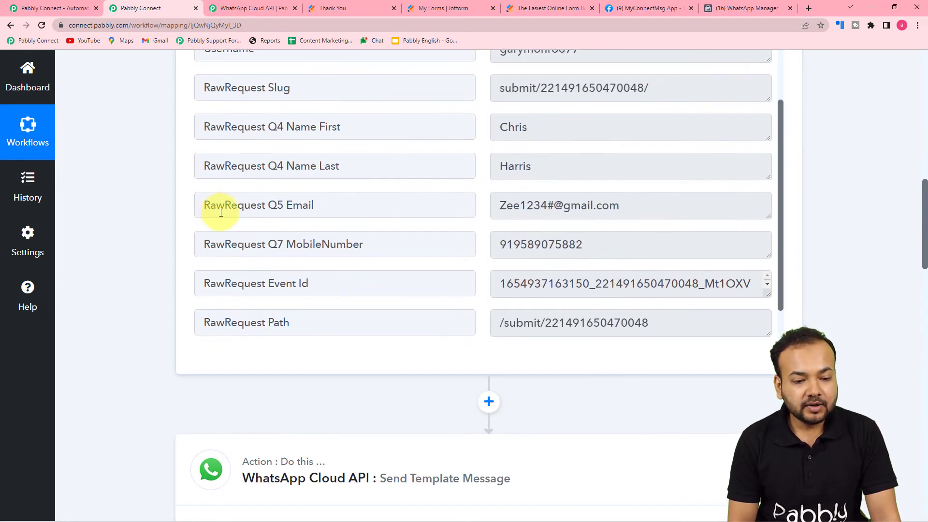
scroll(359, 216, "up", 2)
scroll(358, 214, "up", 2)
scroll(358, 213, "down", 4)
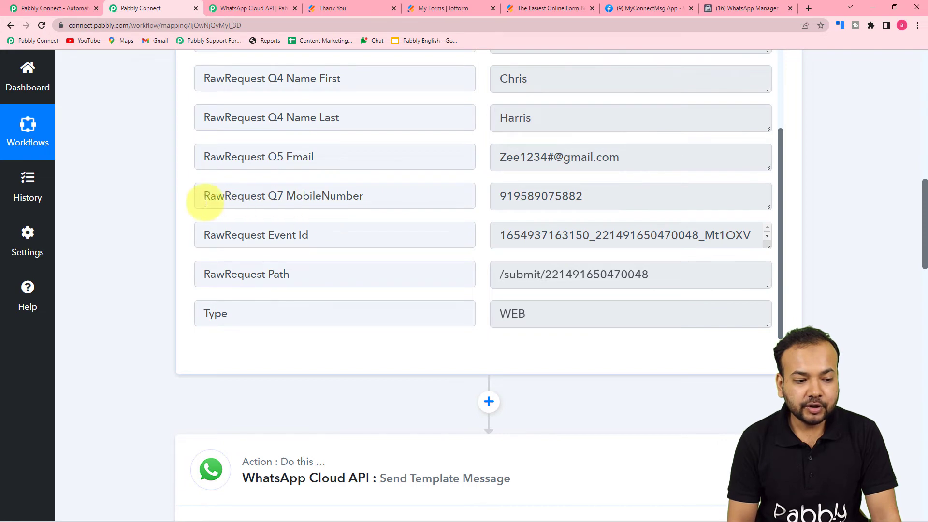
scroll(167, 216, "down", 15)
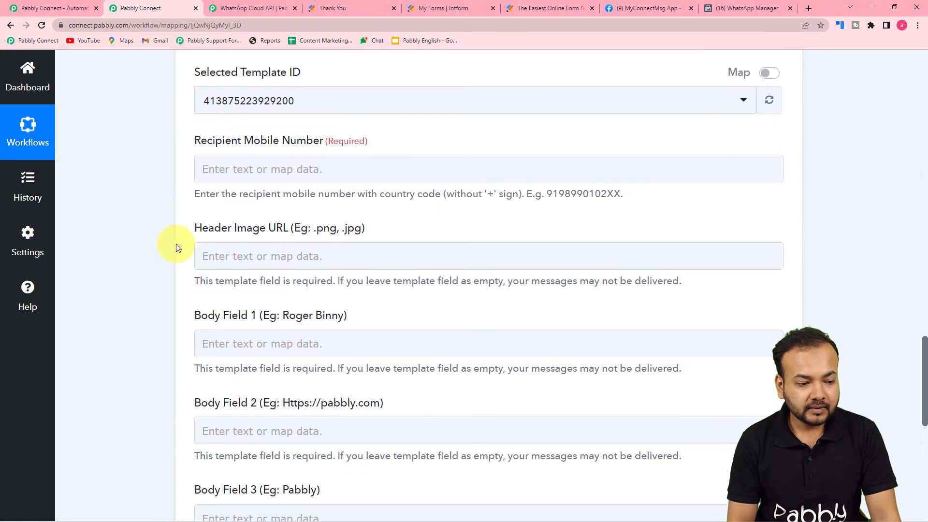
Map Recipient Mobile Number to the JotForm RawRequest Q7 MobileNumber answer.
left_click(316, 173)
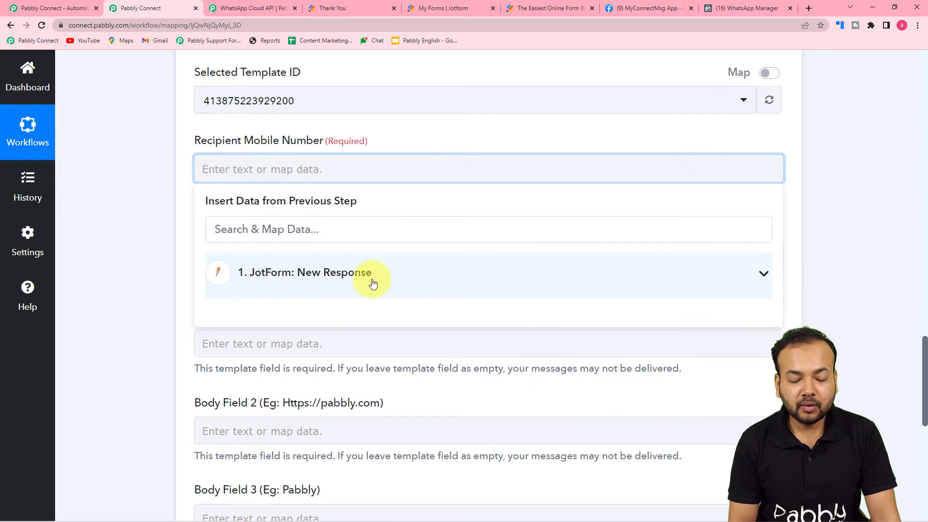
left_click(344, 285)
scroll(310, 396, "down", 2)
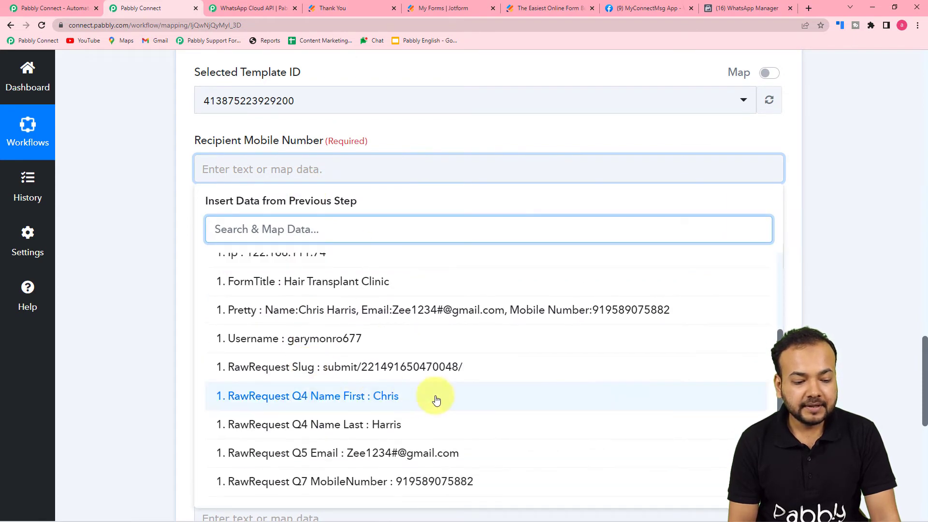
scroll(290, 375, "down", 2)
left_click(337, 408)
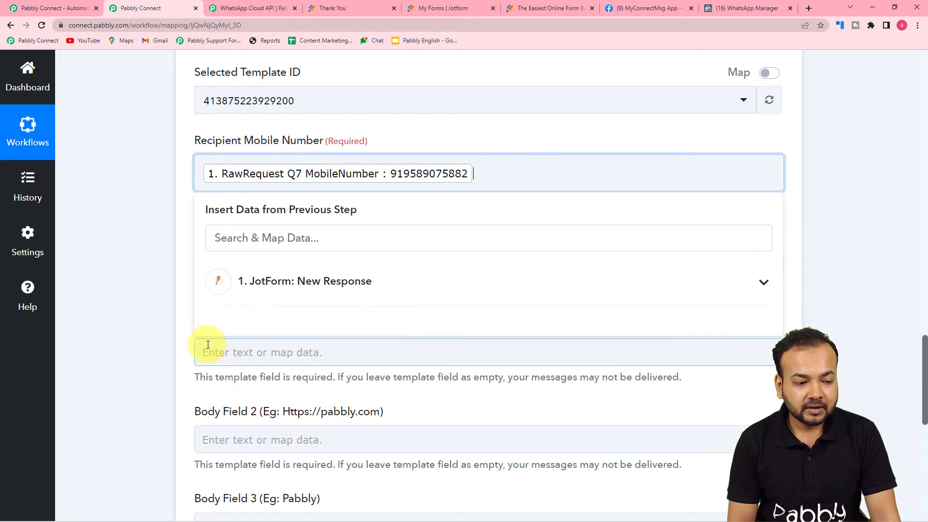
left_click(187, 292)
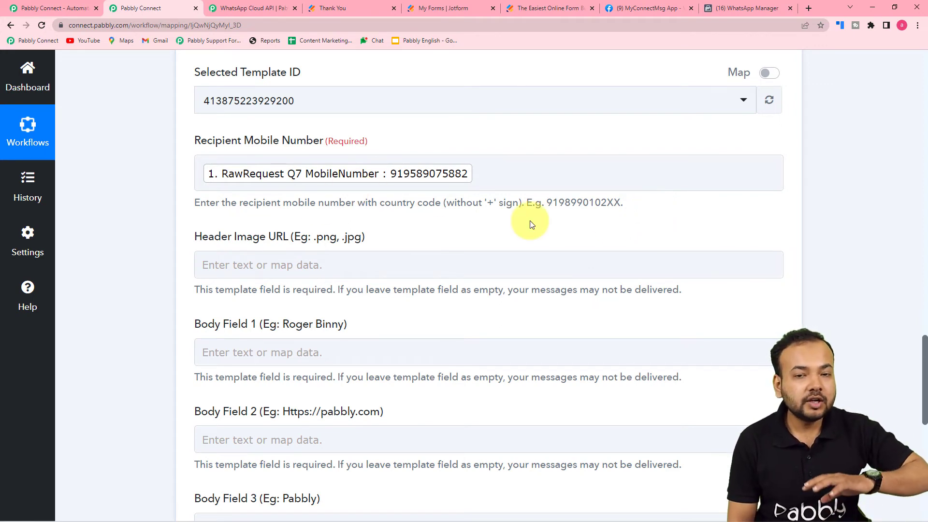
Move down to the body fields, leaving Header Image URL empty for now.
scroll(531, 224, "down", 2)
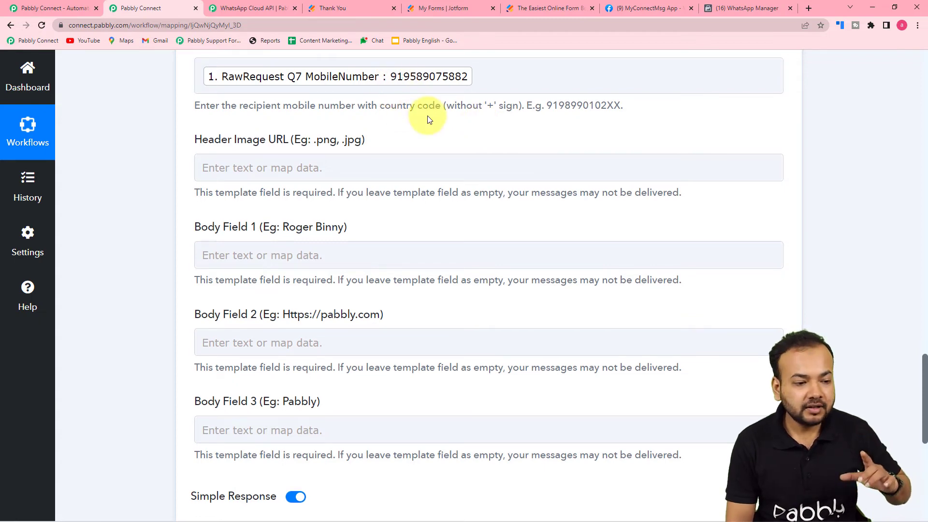
scroll(413, 143, "down", 2)
scroll(413, 143, "up", 3)
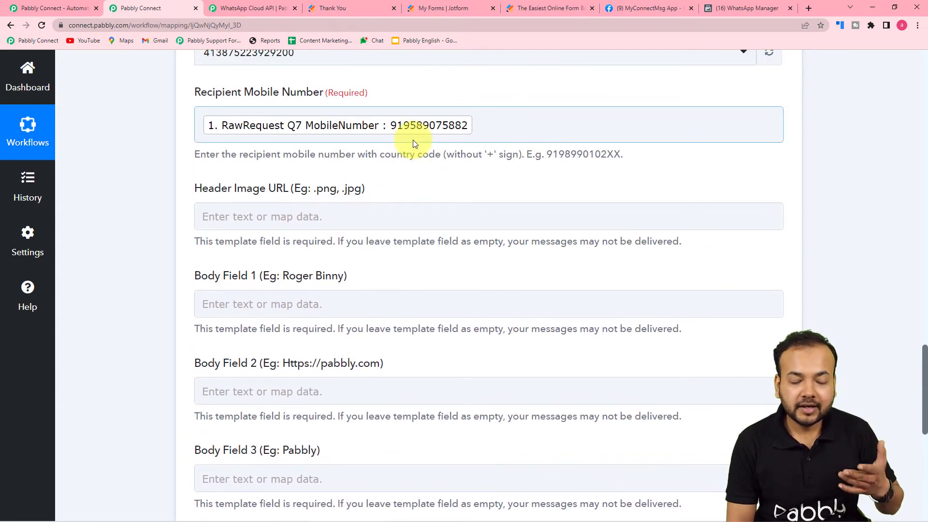
scroll(413, 140, "down", 3)
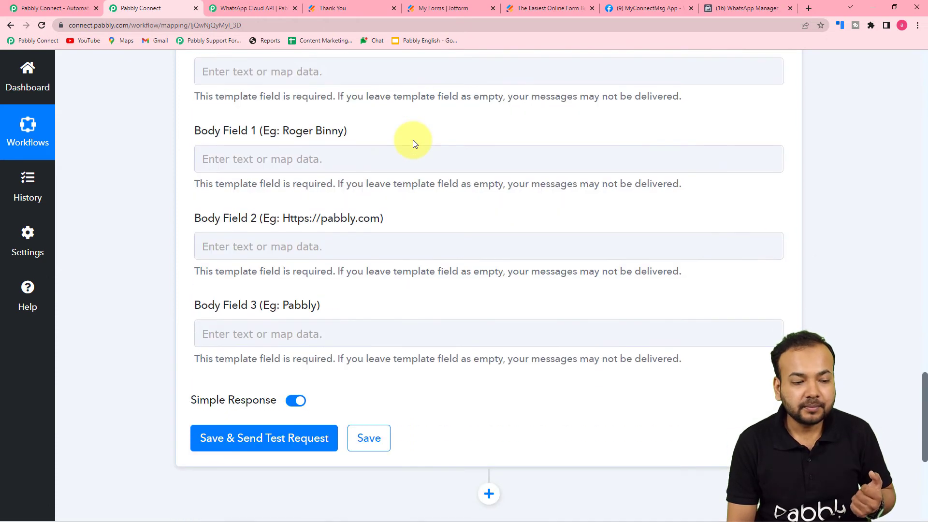
scroll(262, 152, "up", 2)
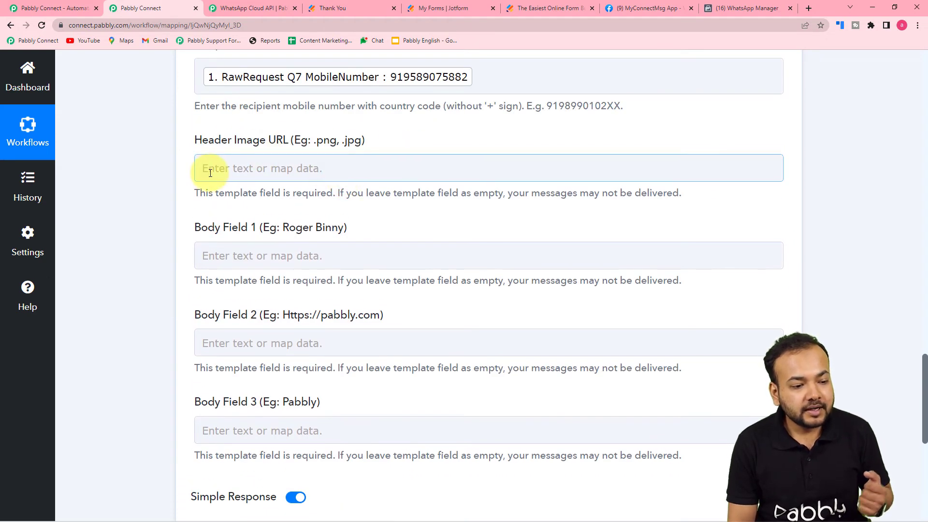
scroll(206, 172, "down", 1)
left_click(232, 119)
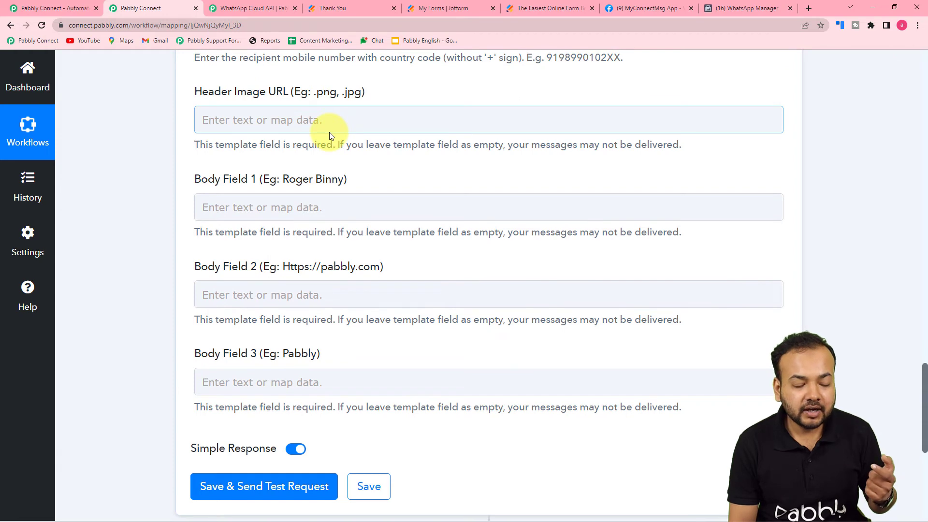
left_click(321, 182)
left_click(294, 383)
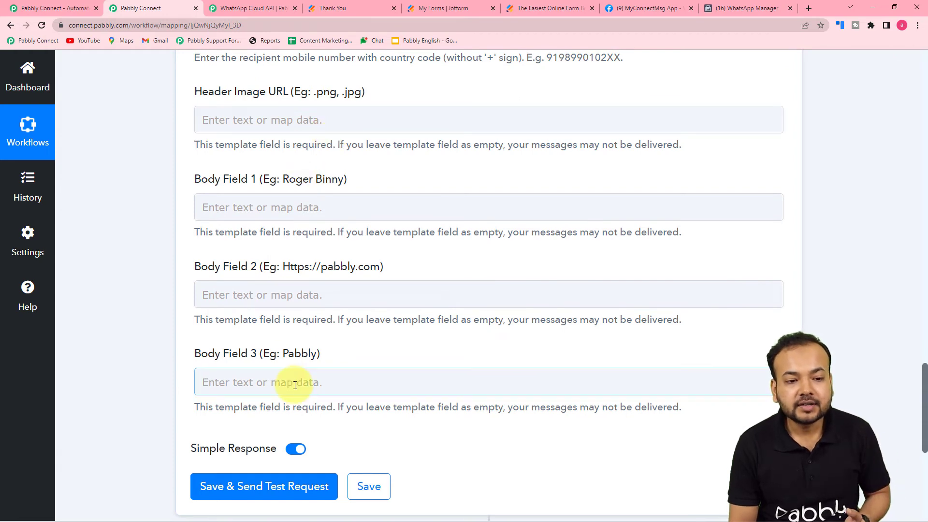
Open the send_brochure_img template in WhatsApp Manager and review its image header and body.
left_click(723, 6)
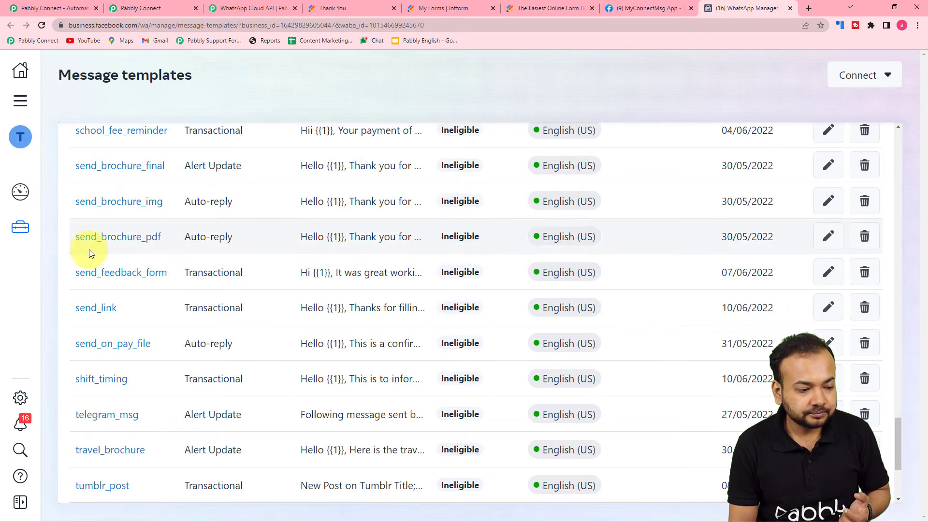
left_click(114, 202)
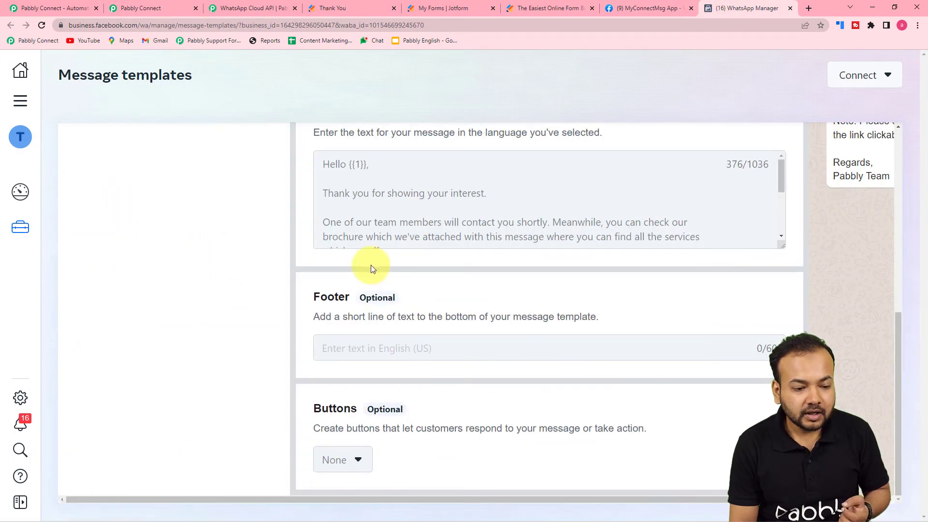
scroll(371, 265, "up", 2)
scroll(368, 272, "down", 3)
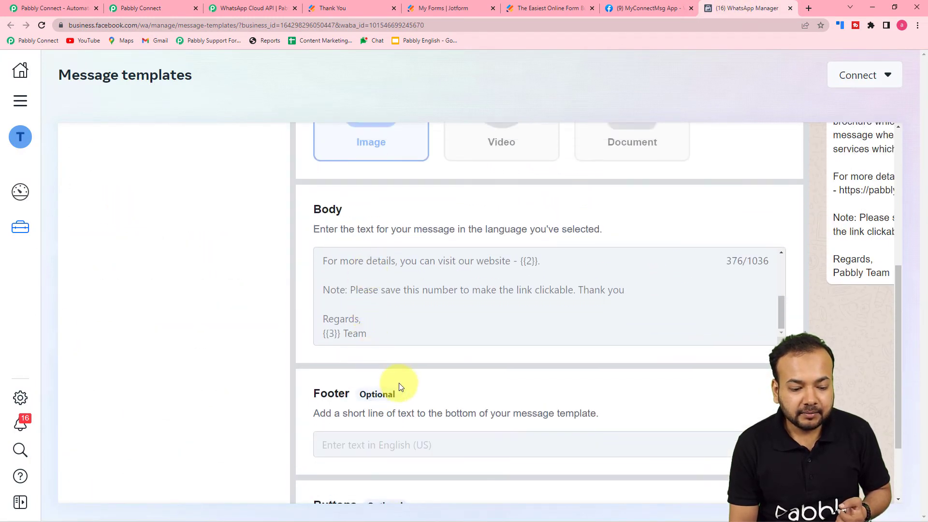
scroll(398, 386, "down", 2)
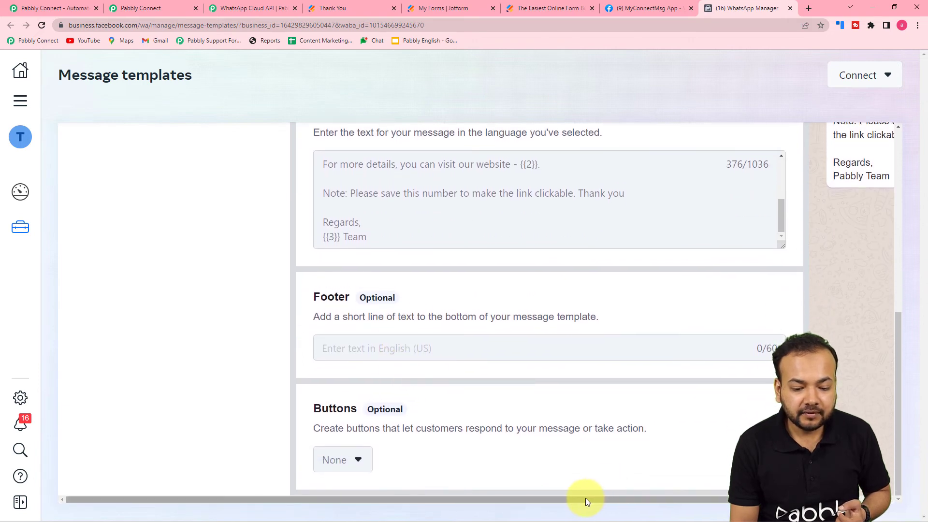
left_click_drag(585, 497, 715, 496)
scroll(742, 318, "up", 4)
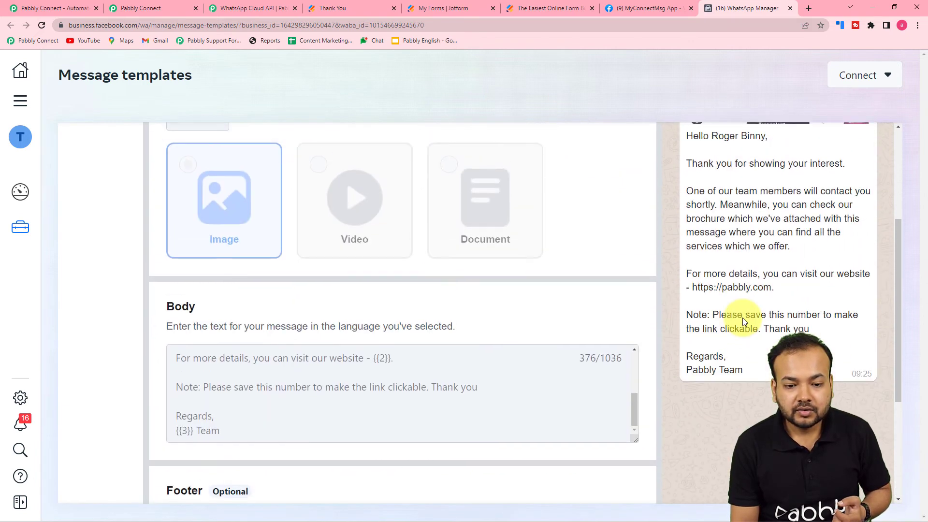
scroll(742, 317, "up", 3)
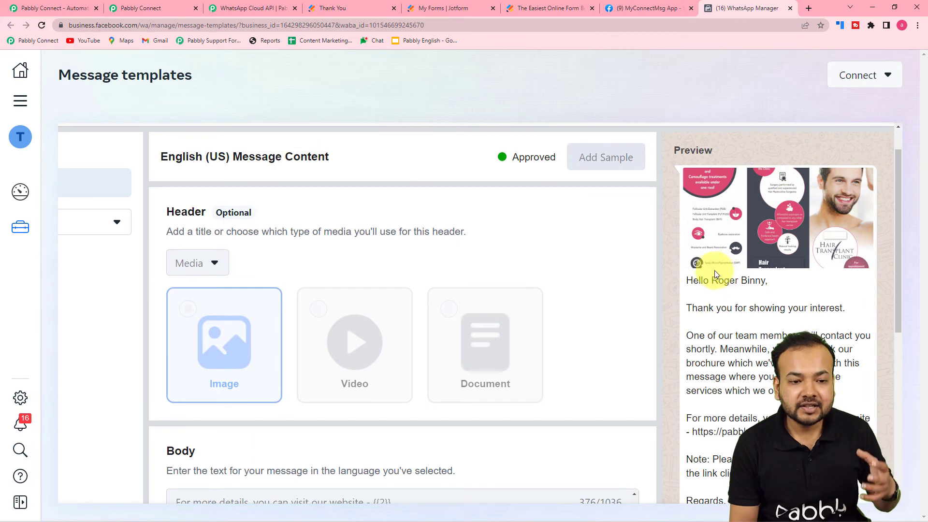
Compare the template's {{1}}, {{2}}, {{3}} body variables against Pabbly's Body Field inputs.
left_click(139, 8)
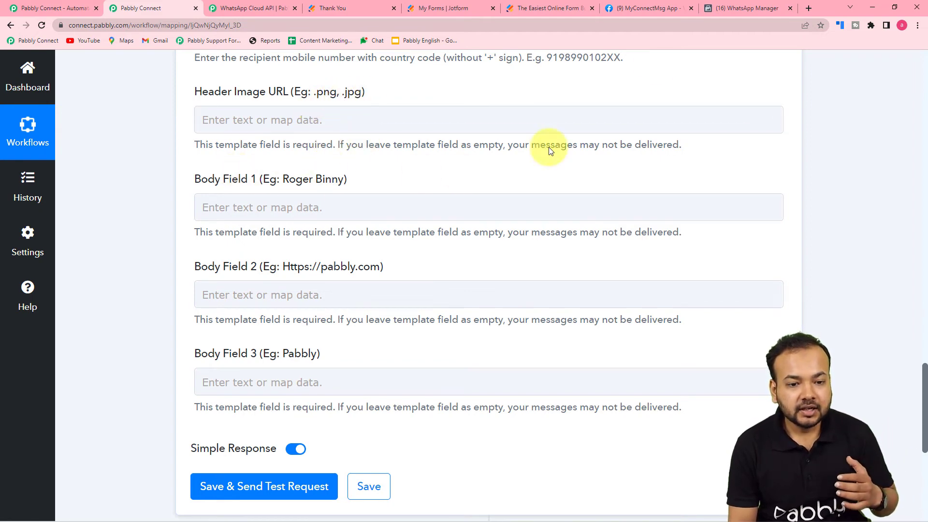
left_click(736, 9)
scroll(396, 329, "down", 7)
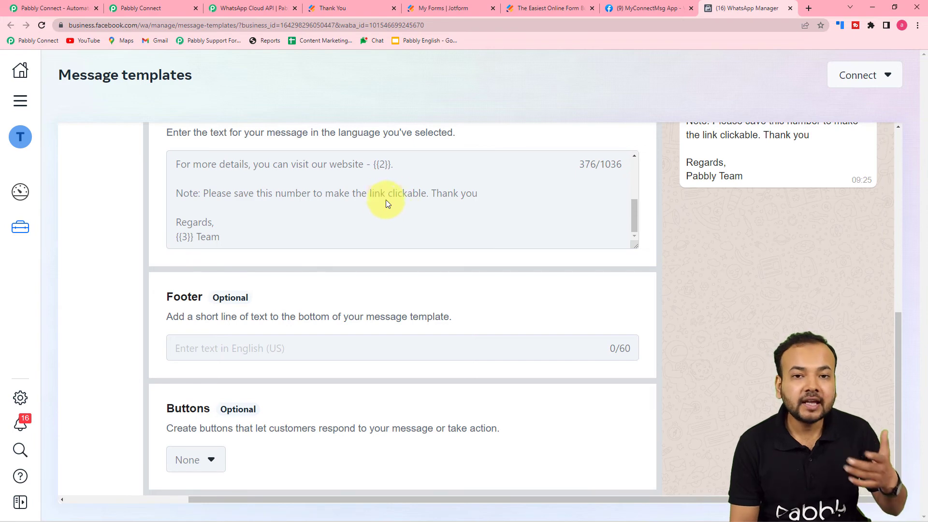
left_click(165, 11)
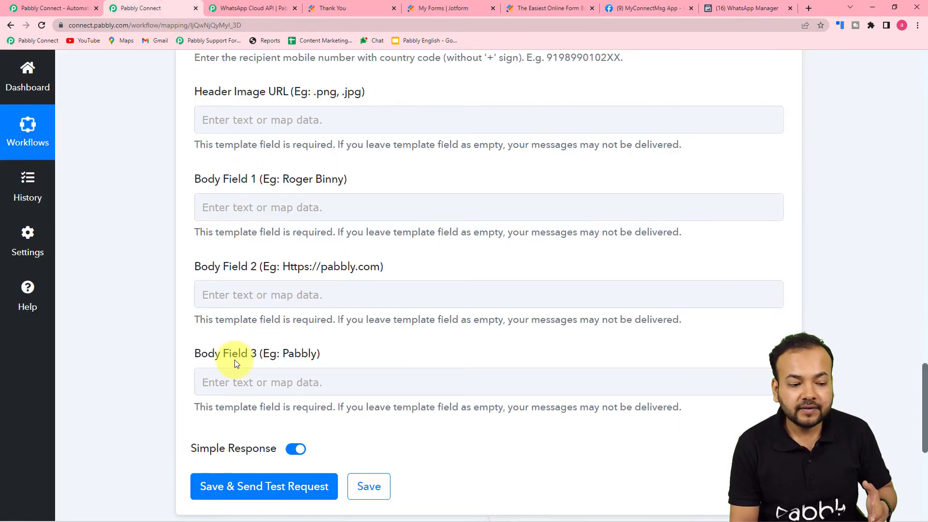
left_click(241, 373)
scroll(246, 332, "down", 1)
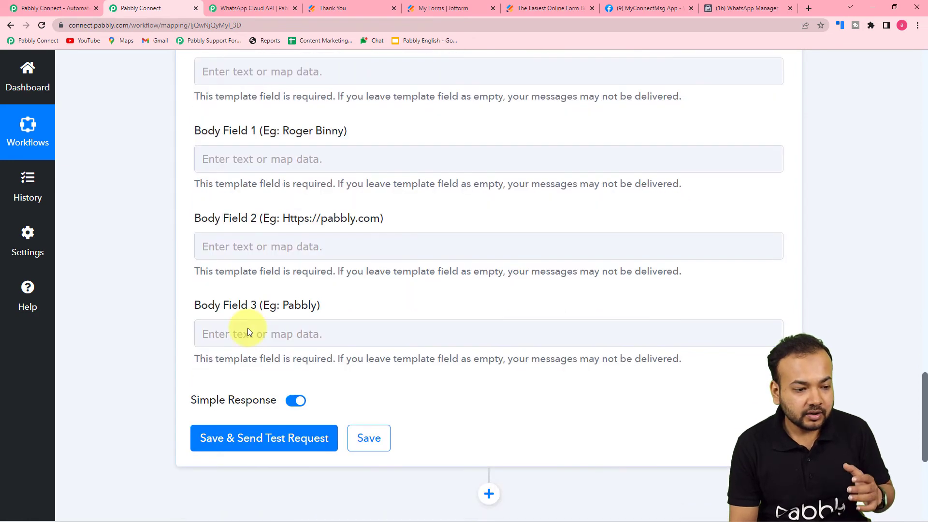
left_click(748, 7)
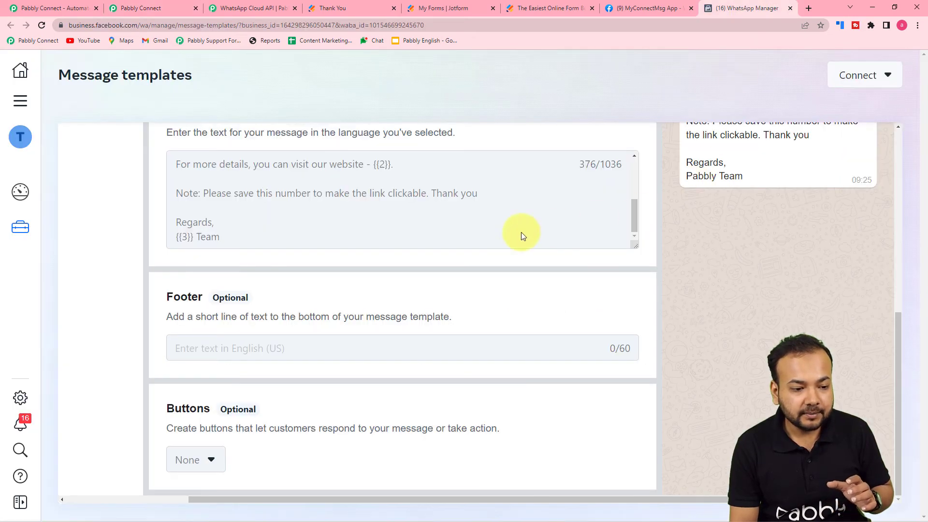
scroll(479, 241, "up", 5)
scroll(370, 235, "up", 1)
scroll(369, 235, "down", 3)
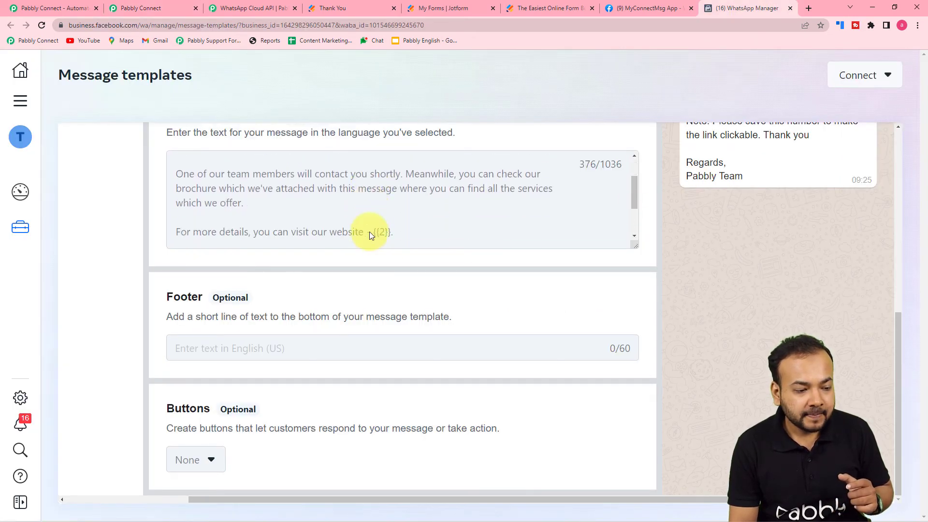
scroll(369, 234, "up", 3)
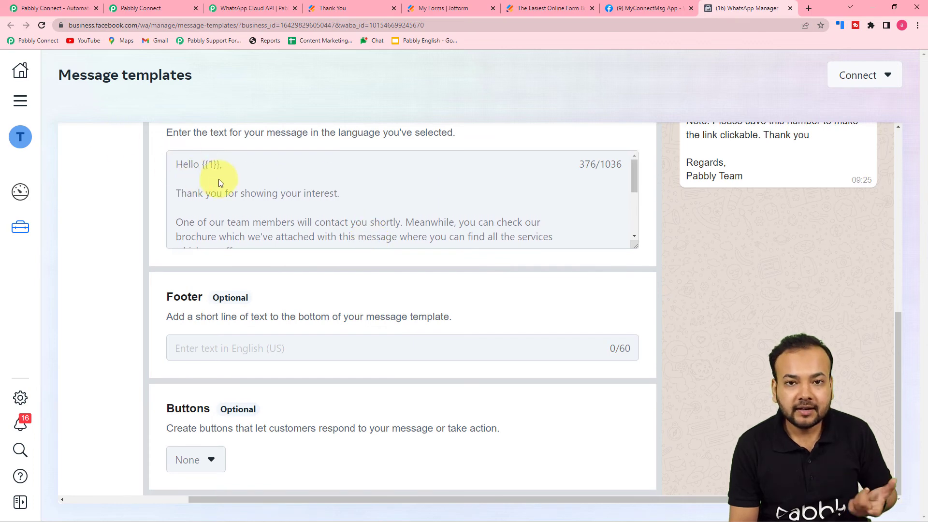
scroll(219, 178, "down", 3)
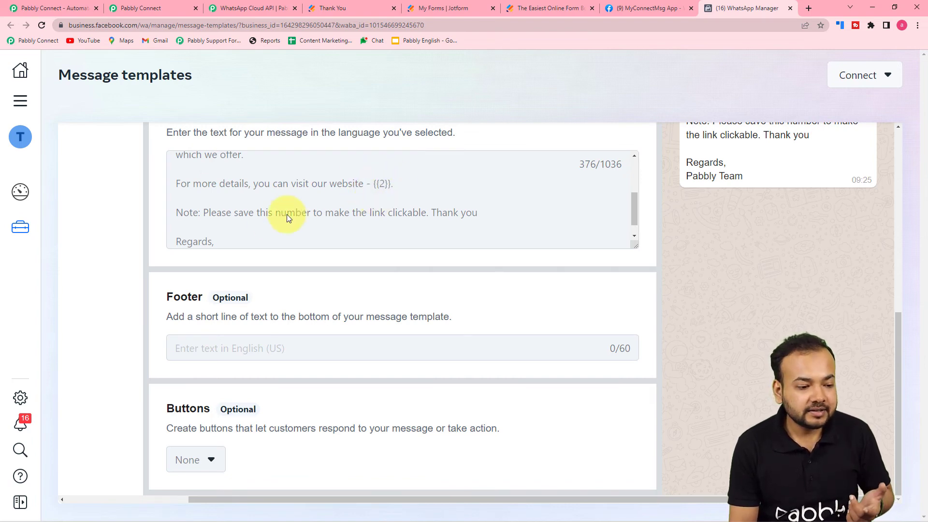
scroll(242, 230, "down", 1)
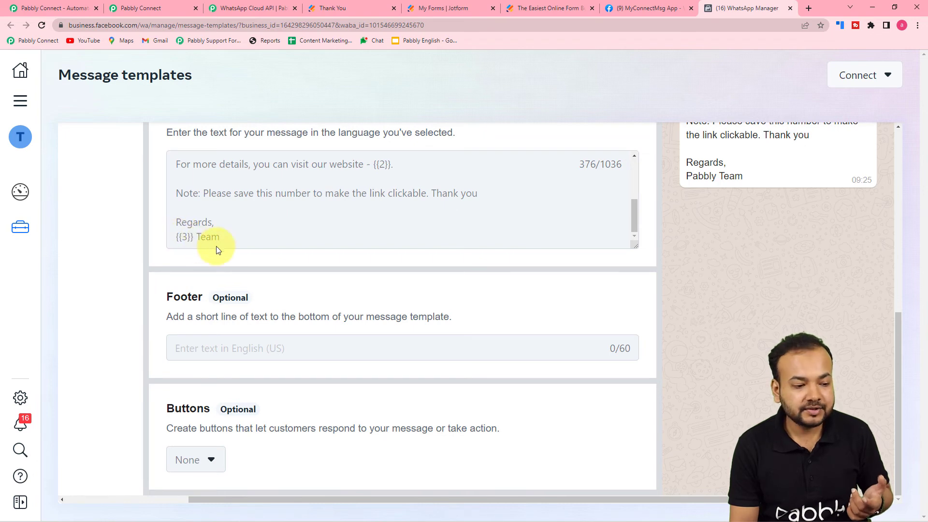
Map Body Field 1 to the respondent's Q4 Name First and Q4 Name Last.
left_click(152, 9)
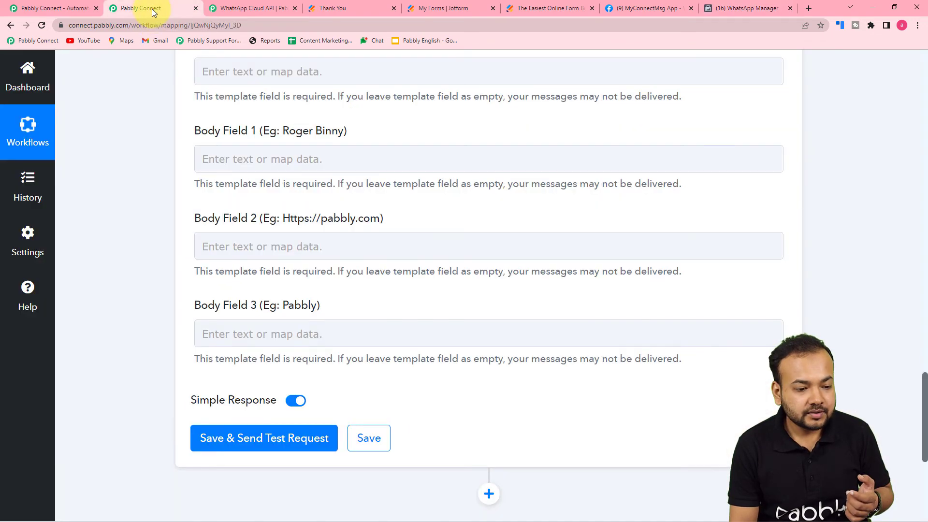
left_click(248, 160)
left_click(256, 157)
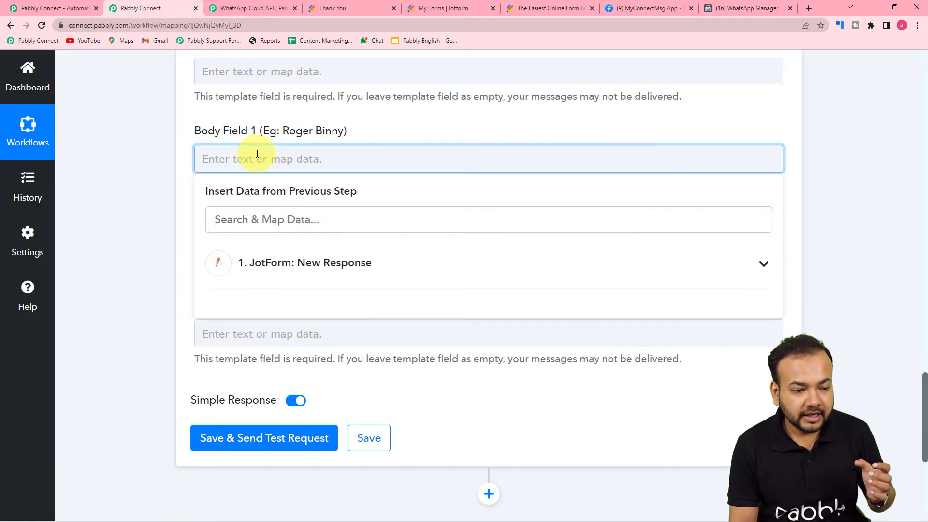
left_click(275, 268)
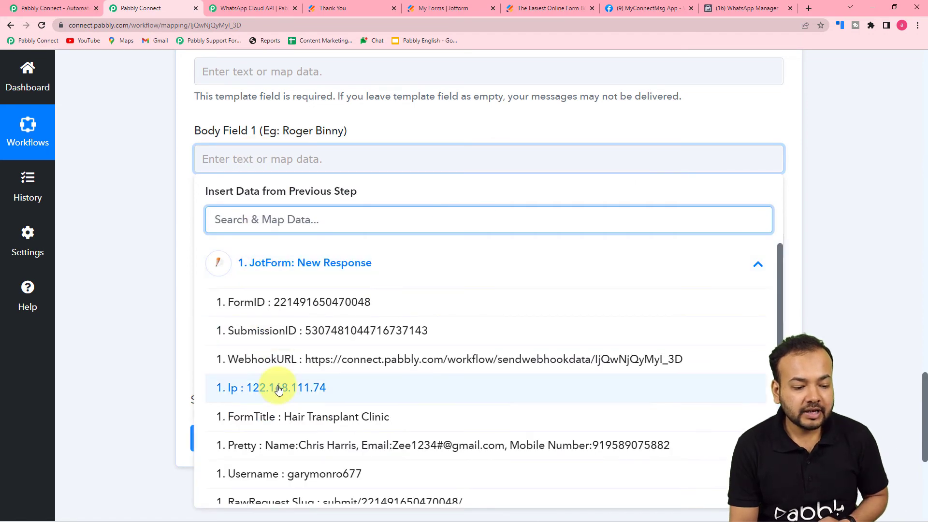
scroll(256, 358, "down", 2)
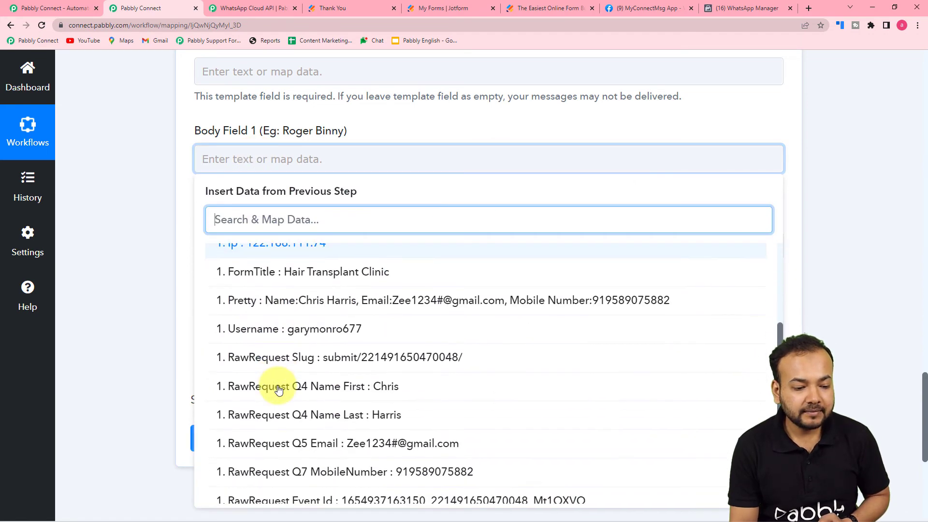
left_click(325, 387)
left_click(301, 291)
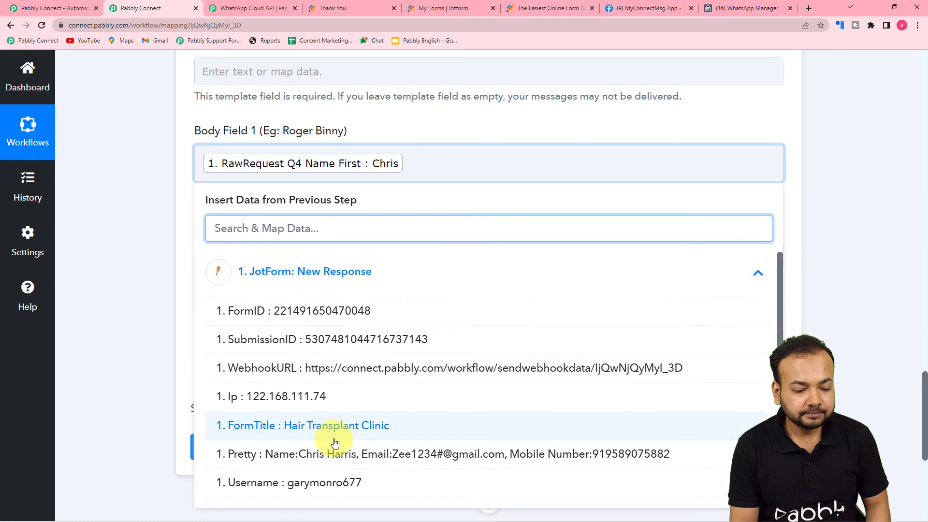
scroll(368, 441, "down", 2)
left_click(350, 471)
left_click(139, 313)
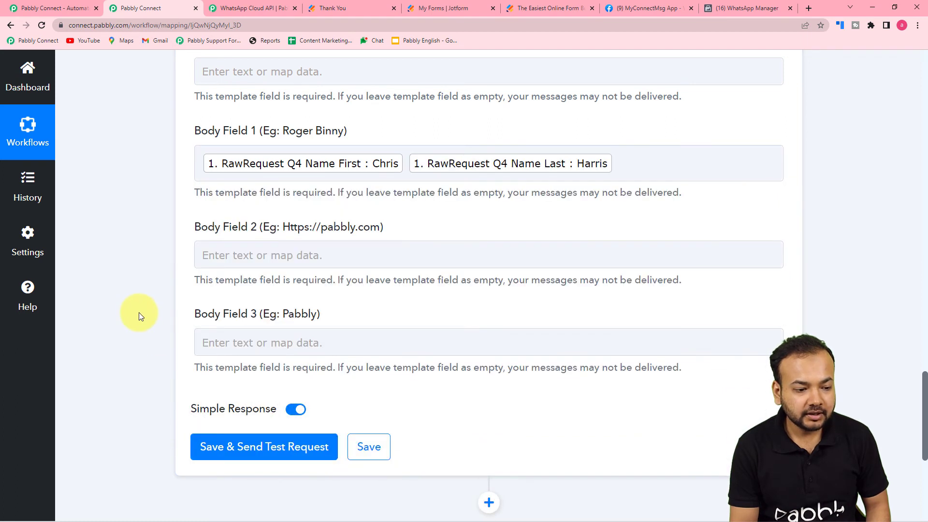
scroll(138, 313, "down", 2)
left_click(363, 162)
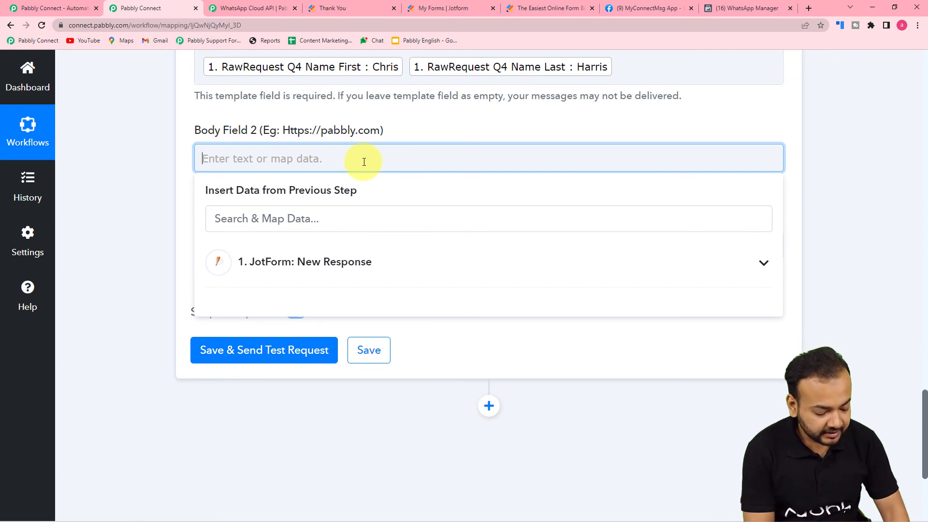
type("www.pabbly.com")
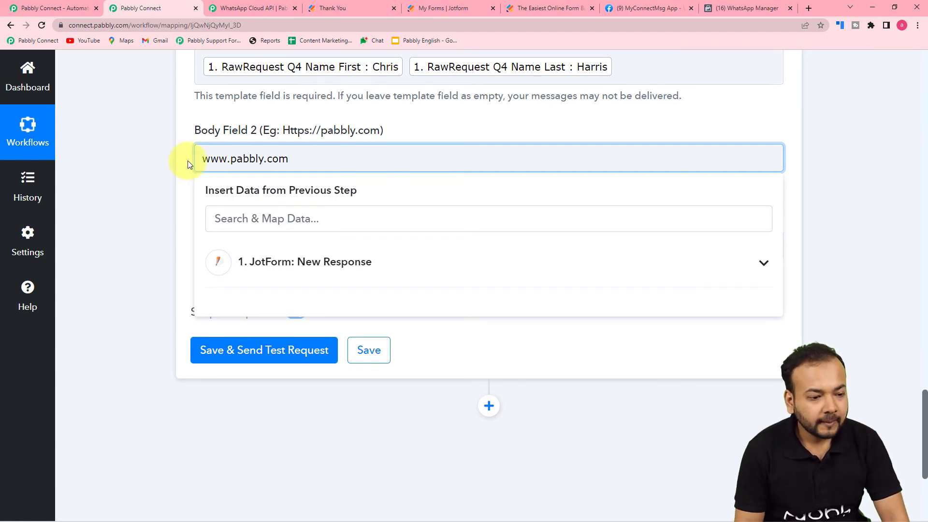
left_click(135, 170)
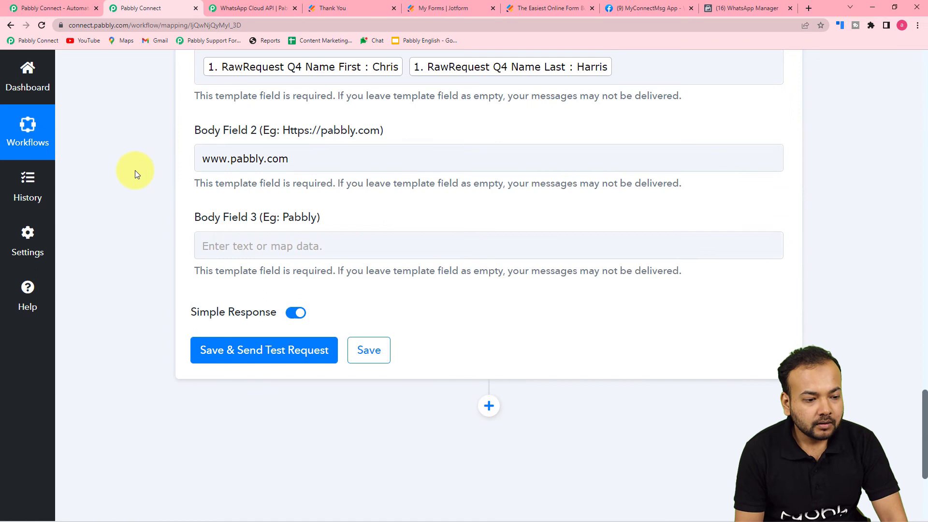
left_click(261, 245)
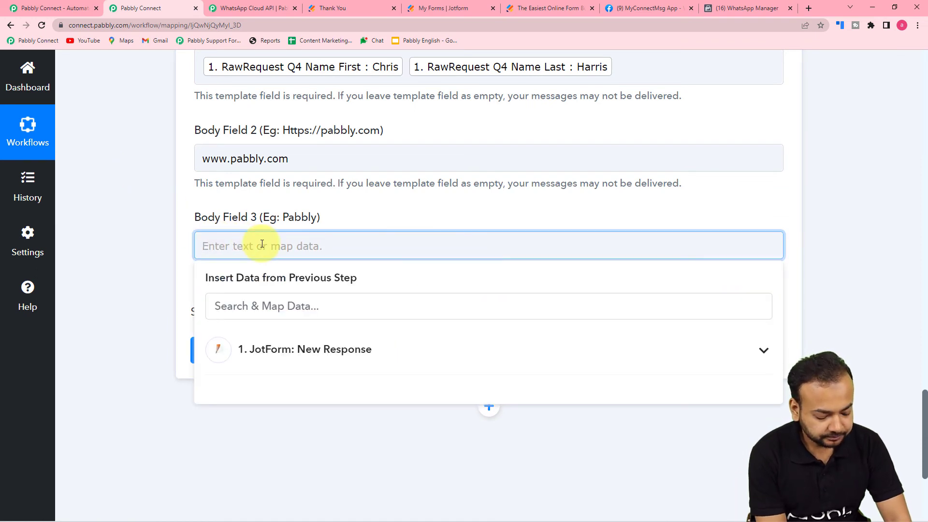
type("Hair Clinic")
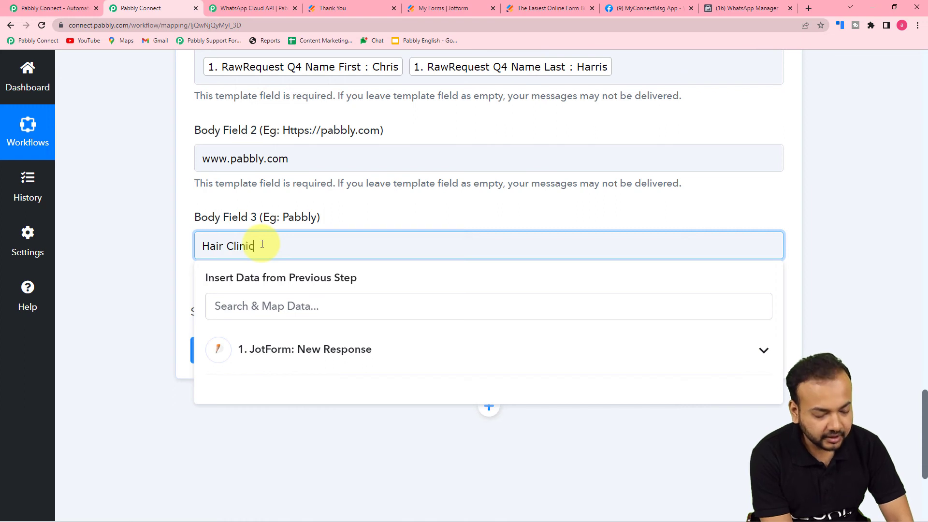
left_click(170, 240)
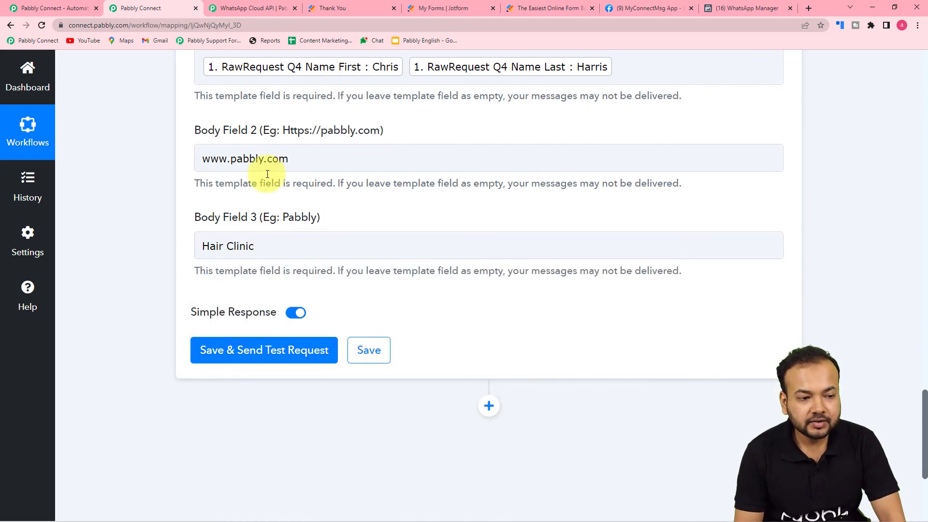
scroll(206, 198, "up", 2)
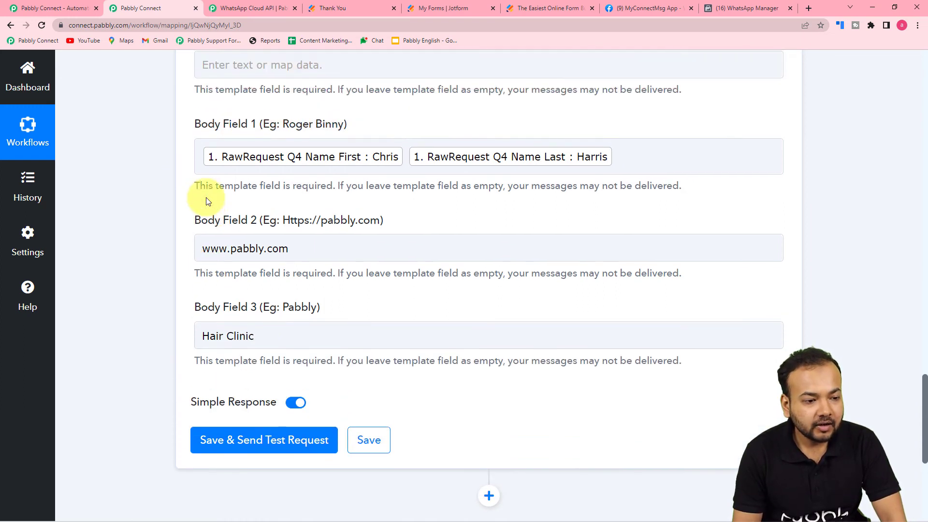
scroll(290, 78, "up", 2)
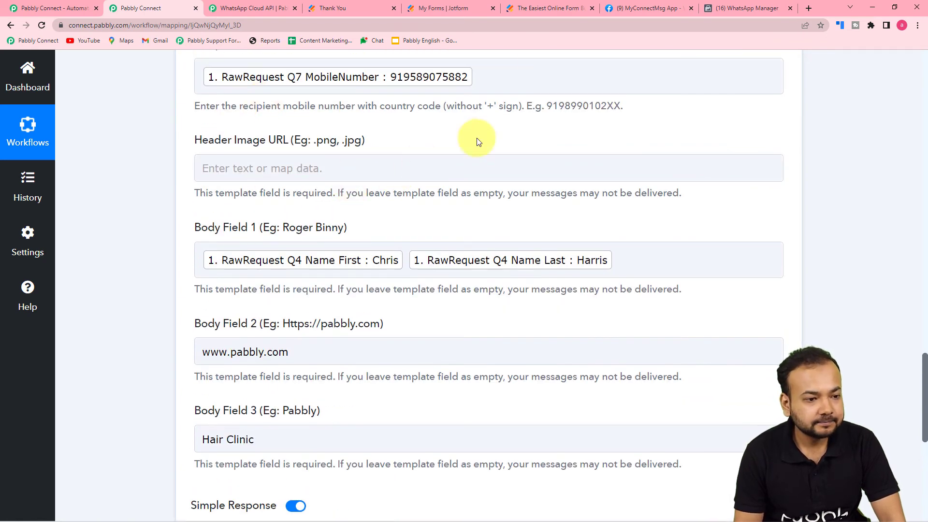
Paste the hair-transplant.png link as Header Image URL, then save and send a test request.
left_click(283, 174)
type("https://pay2vault.com/wp3/wp-content/uploads/2022/05/hair-transplant.png")
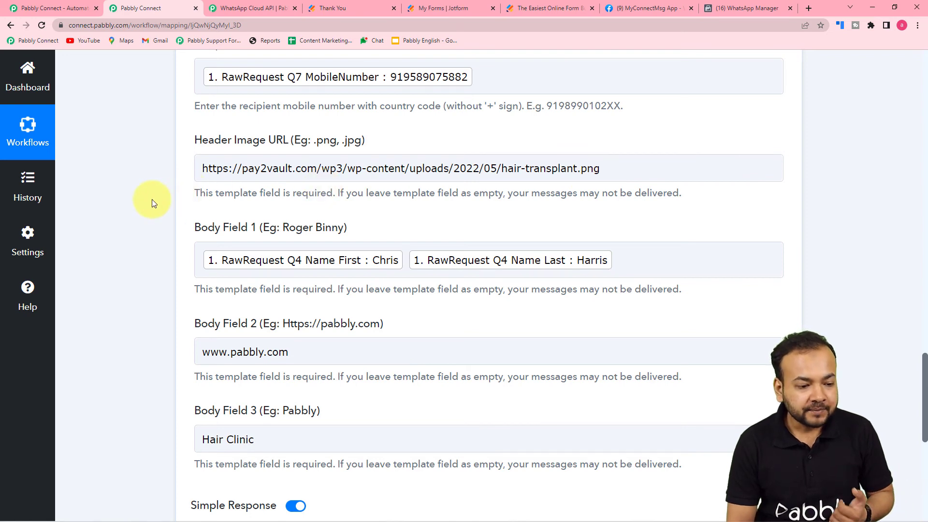
scroll(152, 199, "down", 2)
scroll(152, 199, "up", 3)
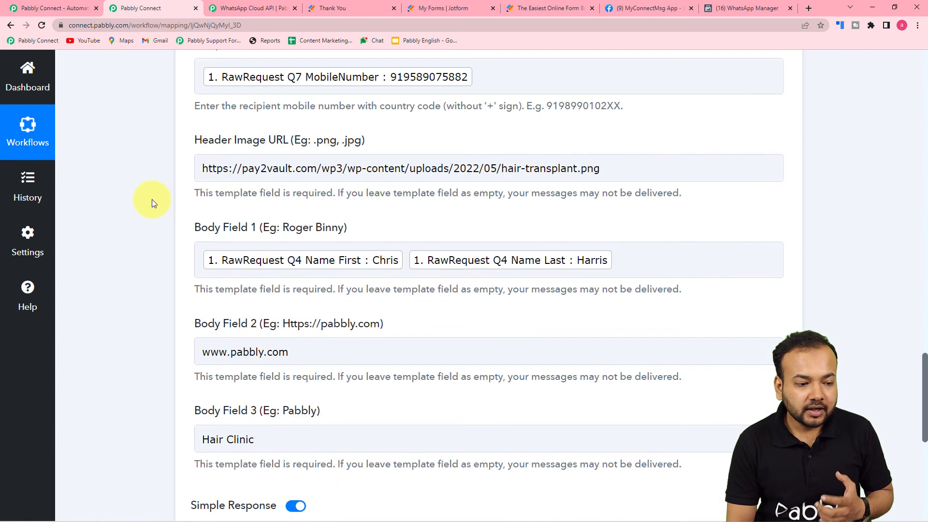
scroll(152, 199, "down", 6)
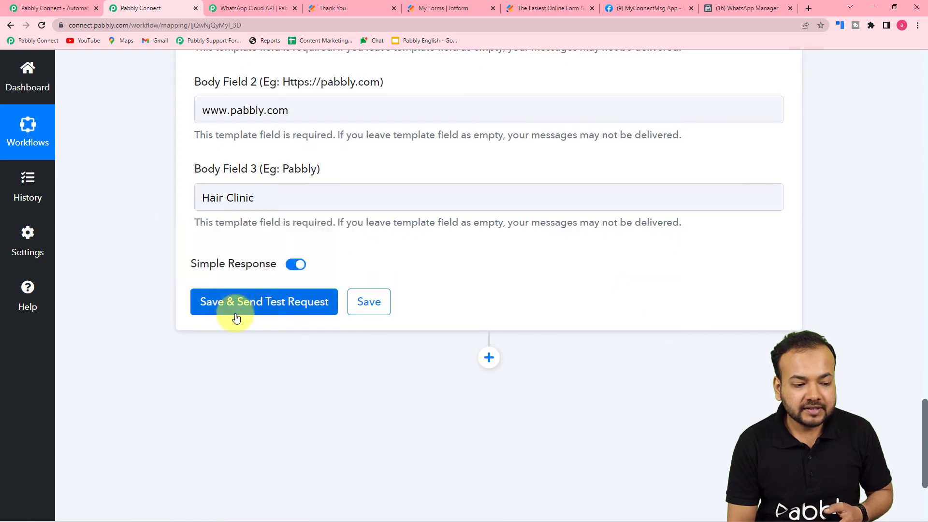
scroll(326, 399, "up", 8)
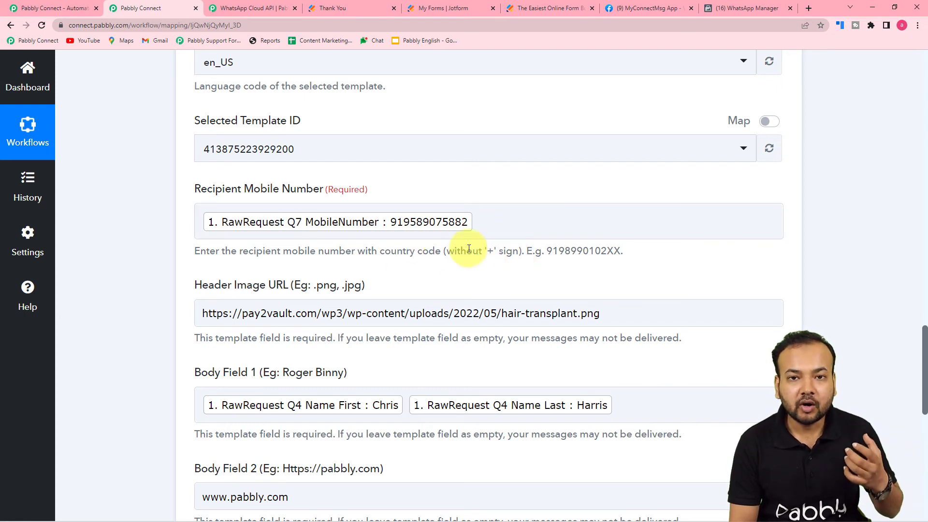
scroll(193, 251, "down", 7)
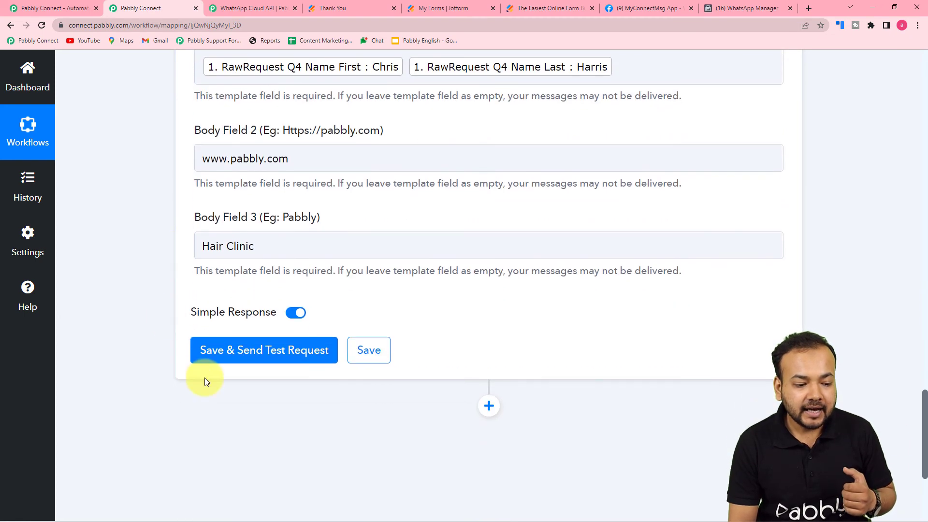
left_click(215, 351)
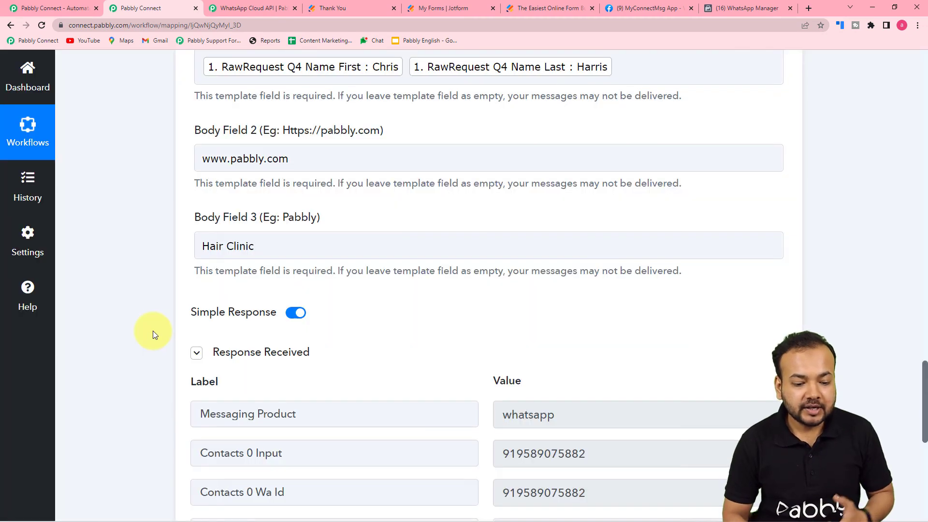
scroll(153, 330, "down", 3)
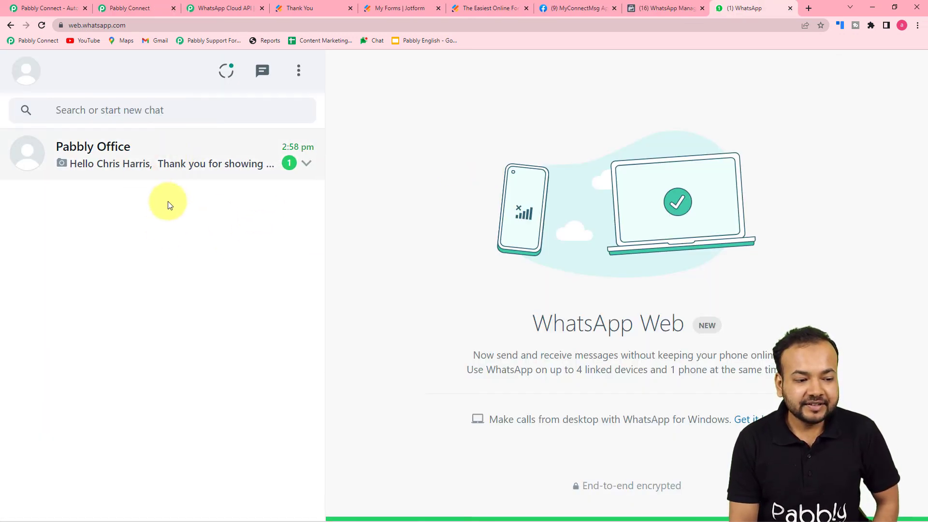
Check the hair clinic brochure message in the Pabbly Office chat, then return to WhatsApp Manager.
left_click(145, 171)
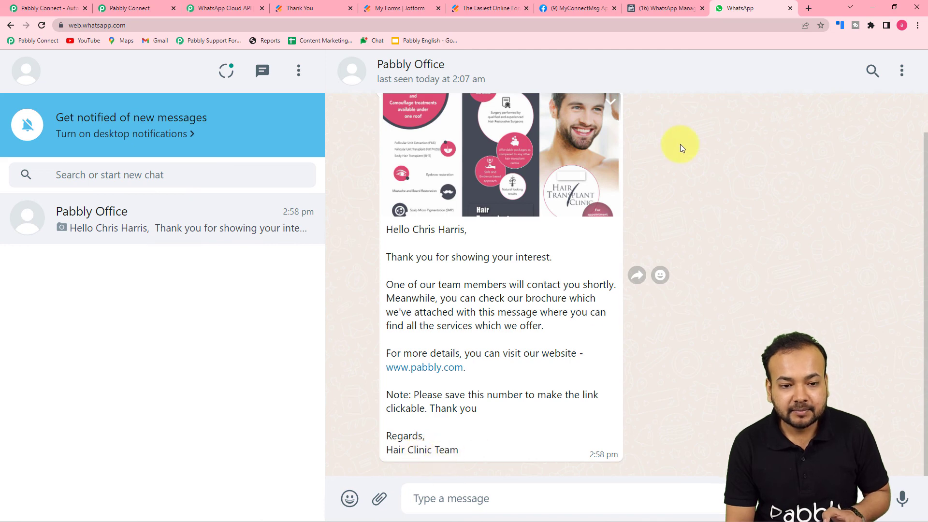
left_click(668, 9)
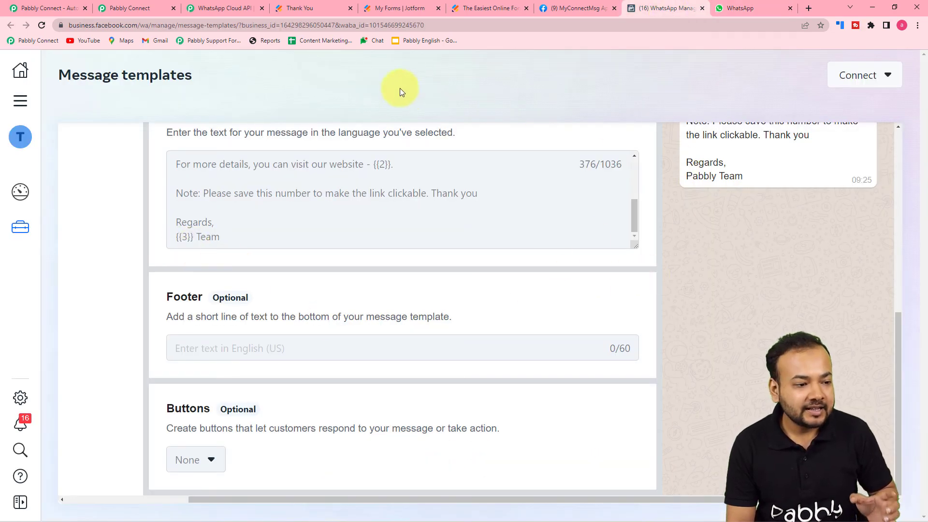
Open the Header Image URL link in a new browser tab.
left_click(125, 9)
scroll(222, 210, "up", 1)
scroll(222, 210, "up", 3)
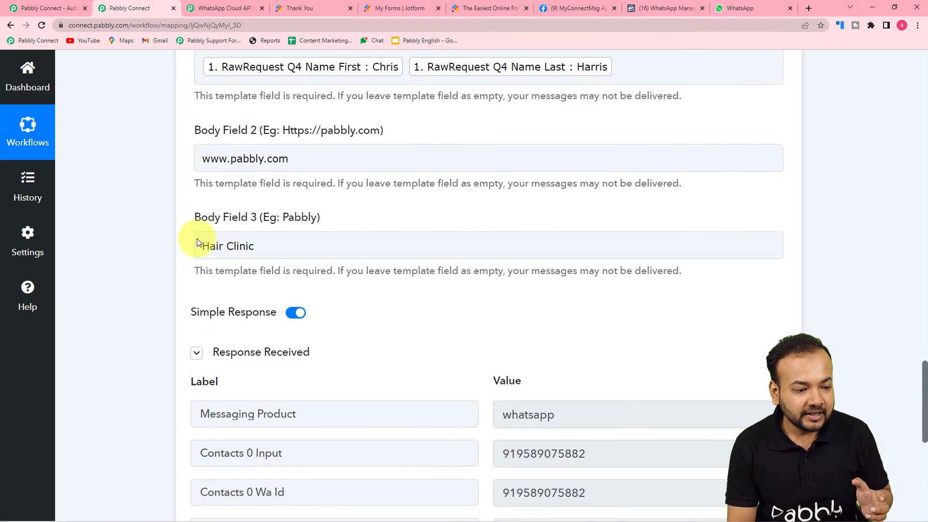
scroll(265, 149, "up", 2)
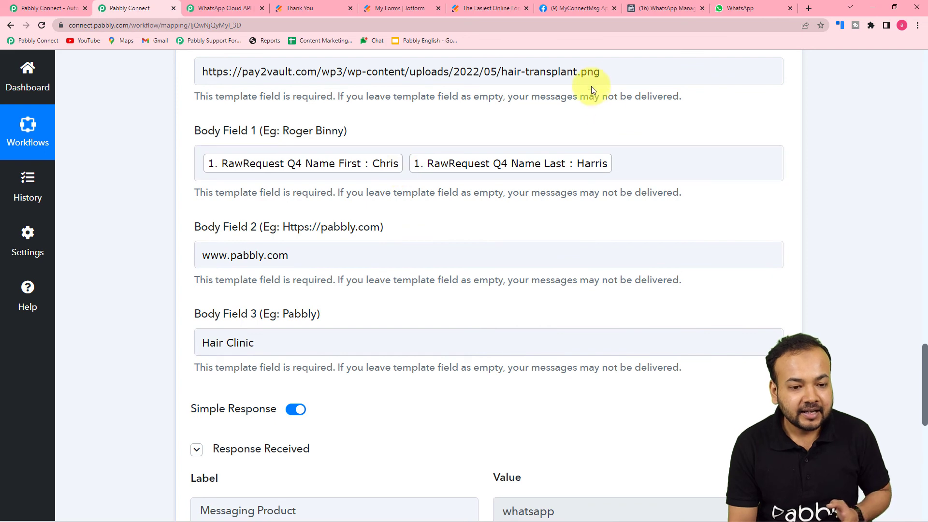
left_click_drag(600, 72, 191, 77)
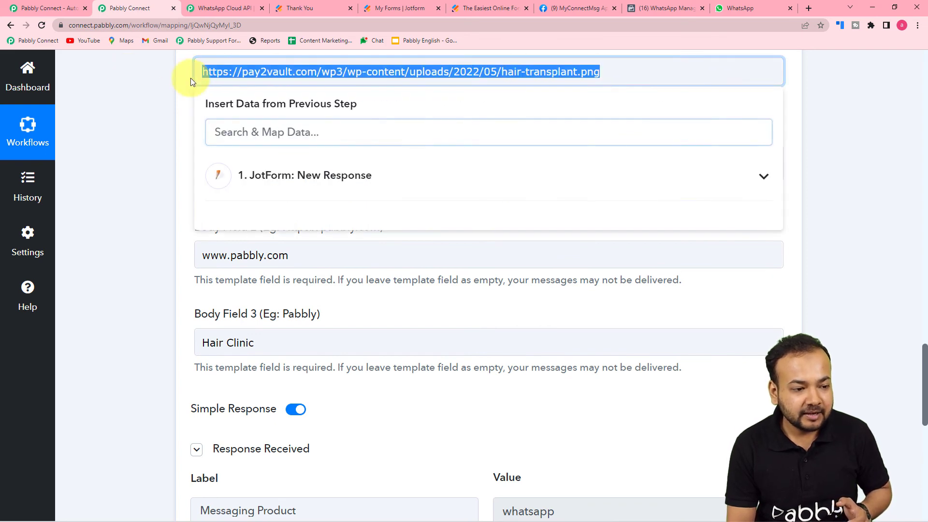
right_click(235, 74)
left_click(251, 161)
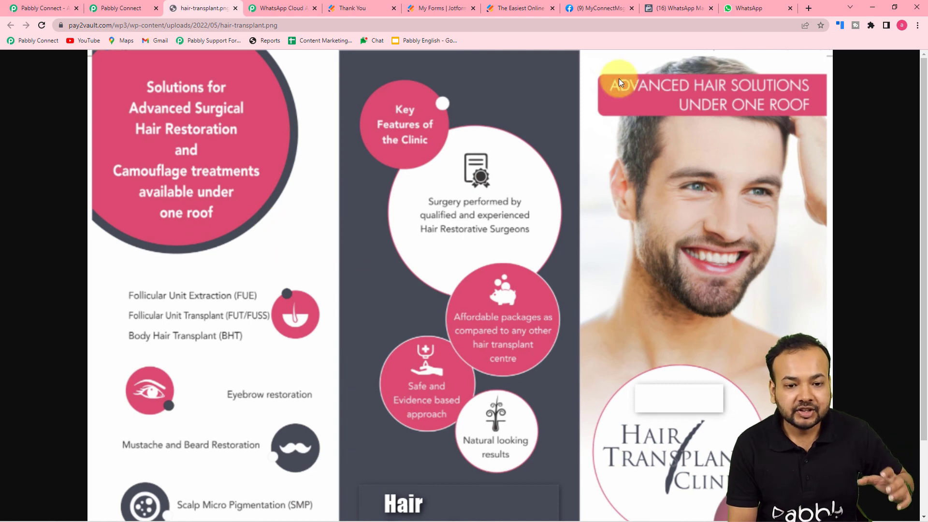
View the received brochure image full size in WhatsApp Web, then return to Pabbly Connect.
left_click(753, 11)
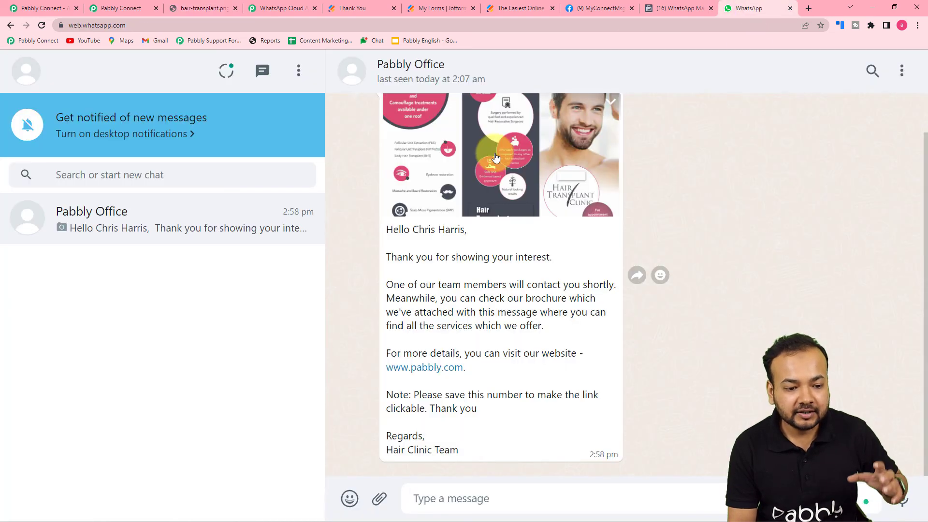
left_click(583, 215)
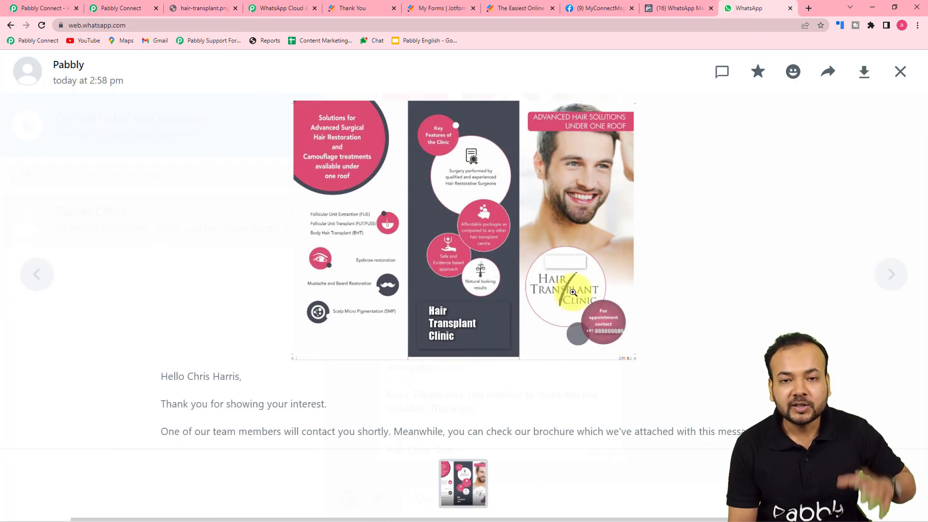
left_click(899, 72)
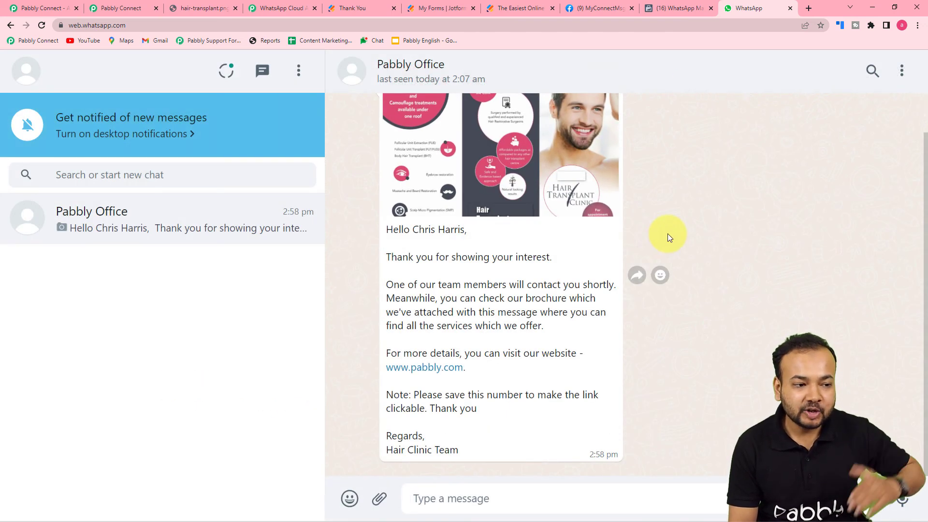
left_click(124, 10)
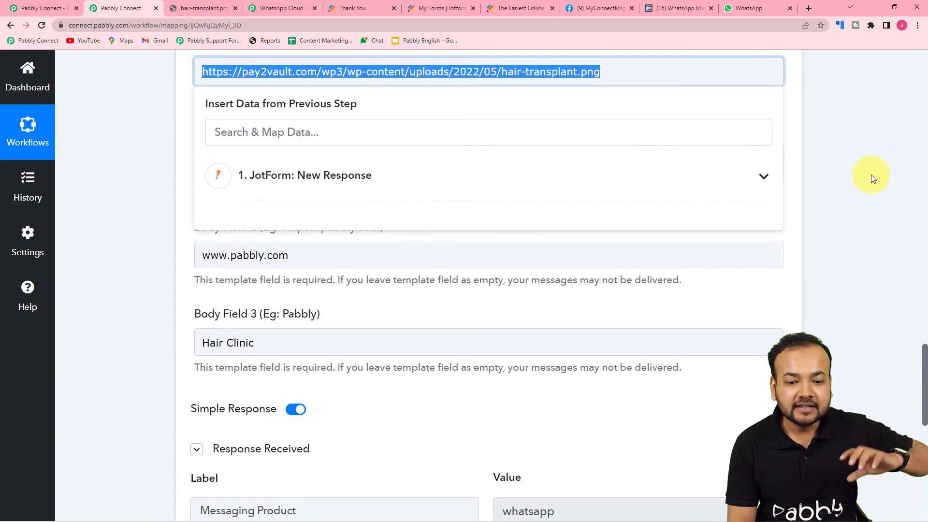
left_click(904, 174)
Collapse the JotForm New Response trigger and the WhatsApp Cloud API Send Template Message action.
scroll(925, 143, "up", 3)
scroll(925, 143, "up", 15)
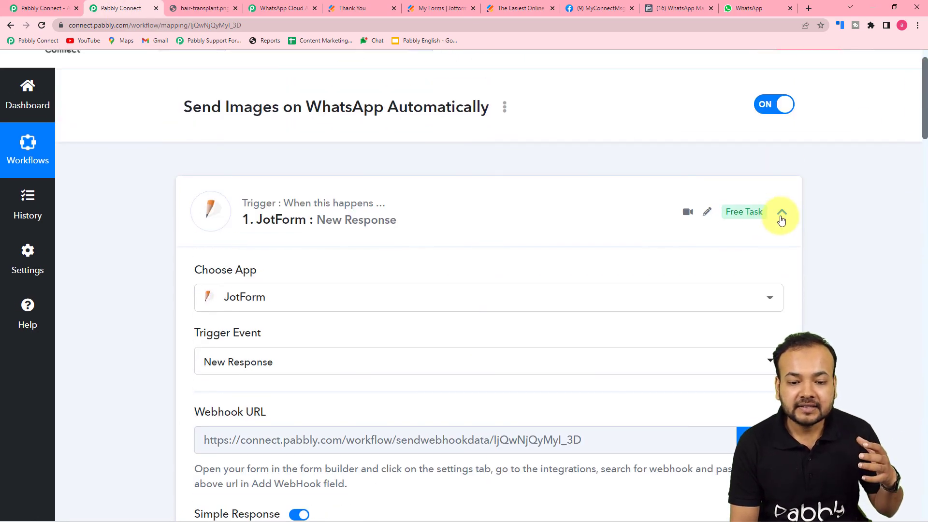
left_click(780, 213)
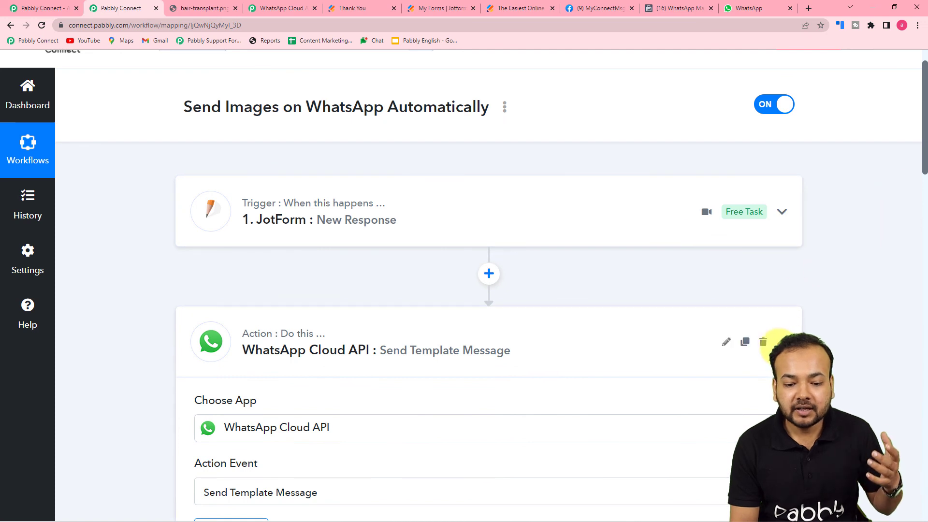
left_click(782, 342)
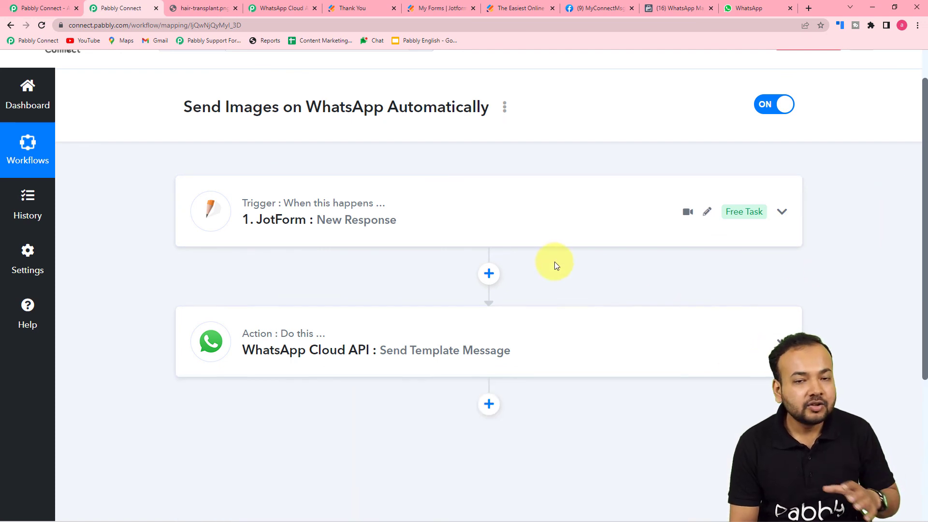